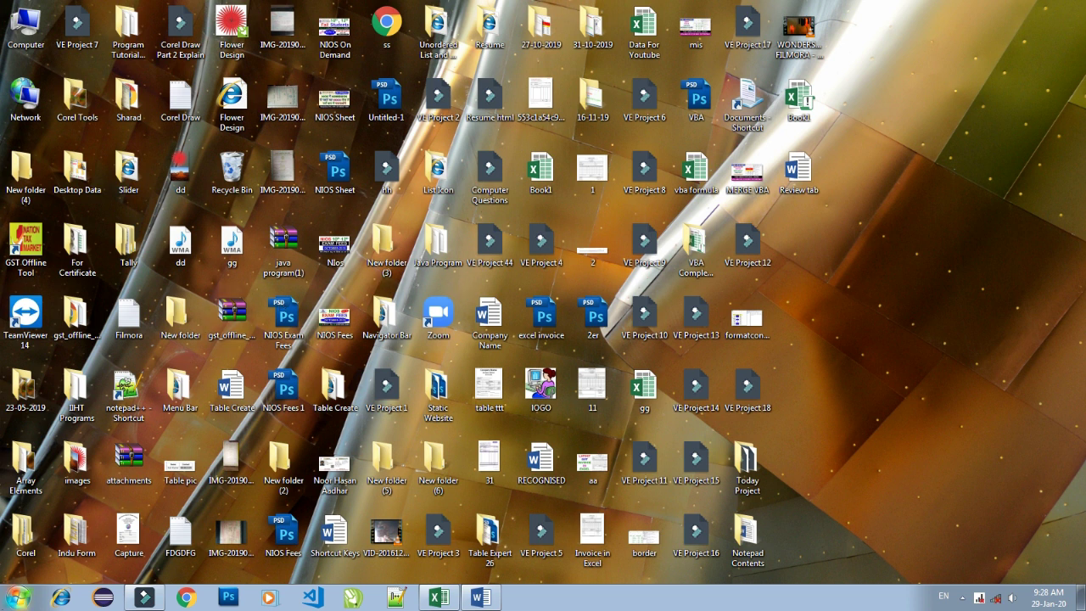
- Launch Excel 2013 from the Start menu's Microsoft Office 2013 folder and start a blank workbook
{"action": "left_click", "coordinate": [17, 597]}
{"action": "left_click", "coordinate": [52, 536]}
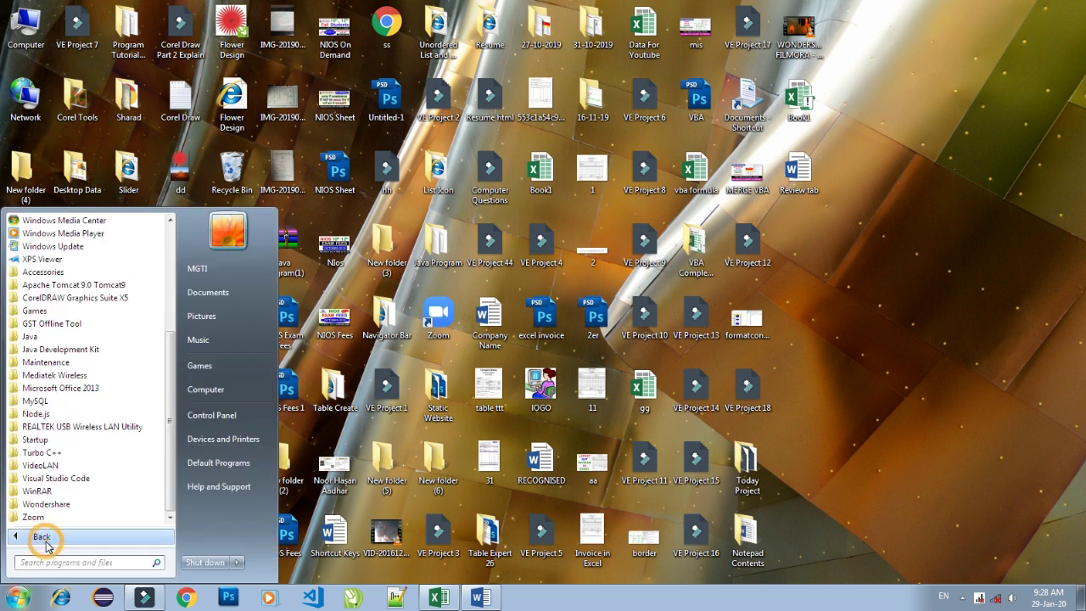
{"action": "left_click", "coordinate": [88, 388]}
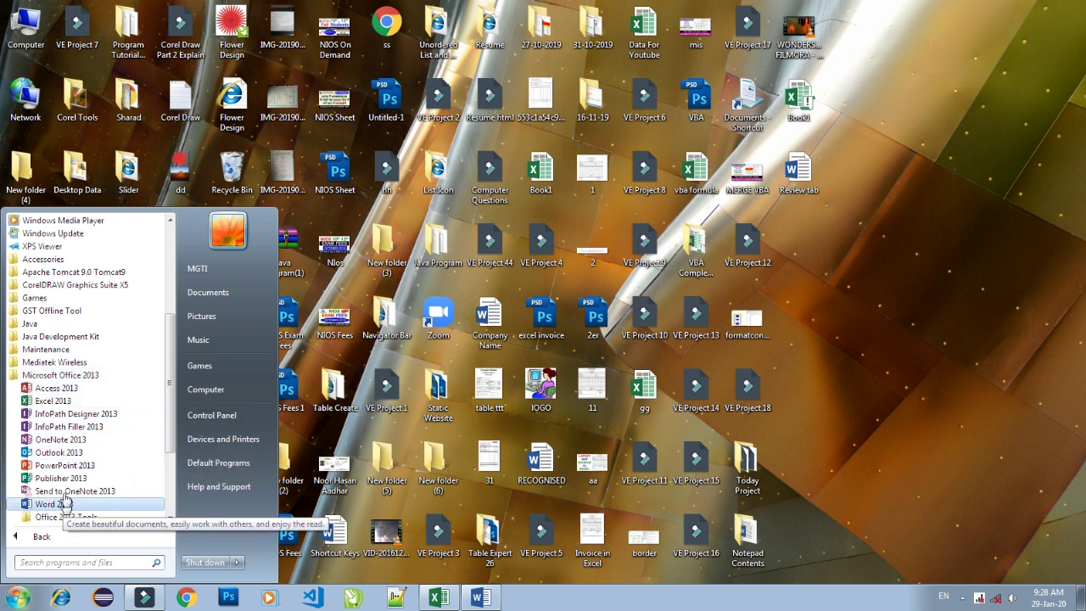
{"action": "left_click", "coordinate": [51, 402]}
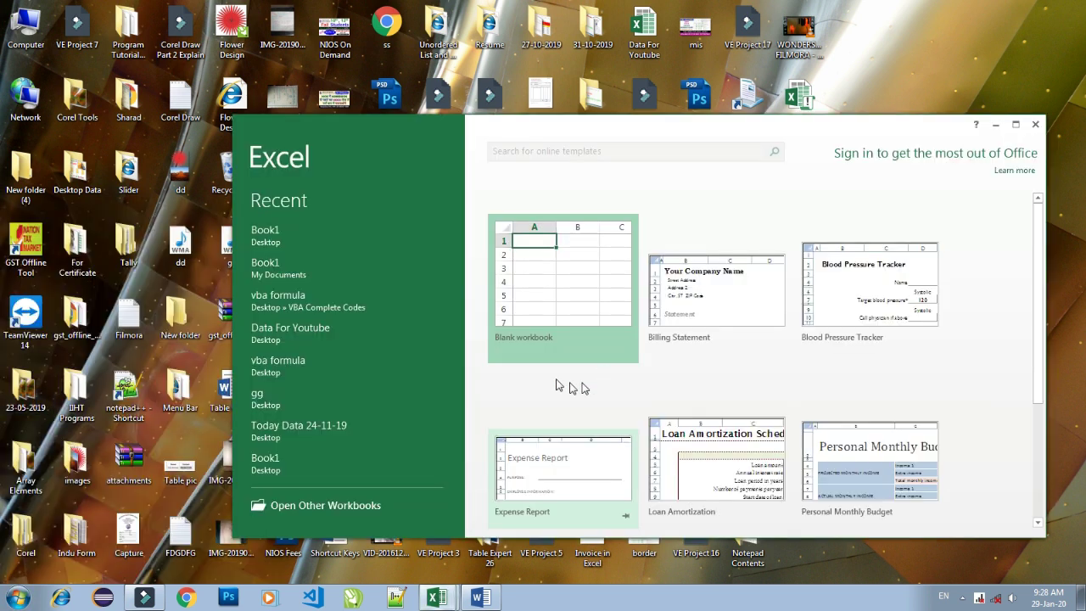
{"action": "left_click", "coordinate": [583, 279]}
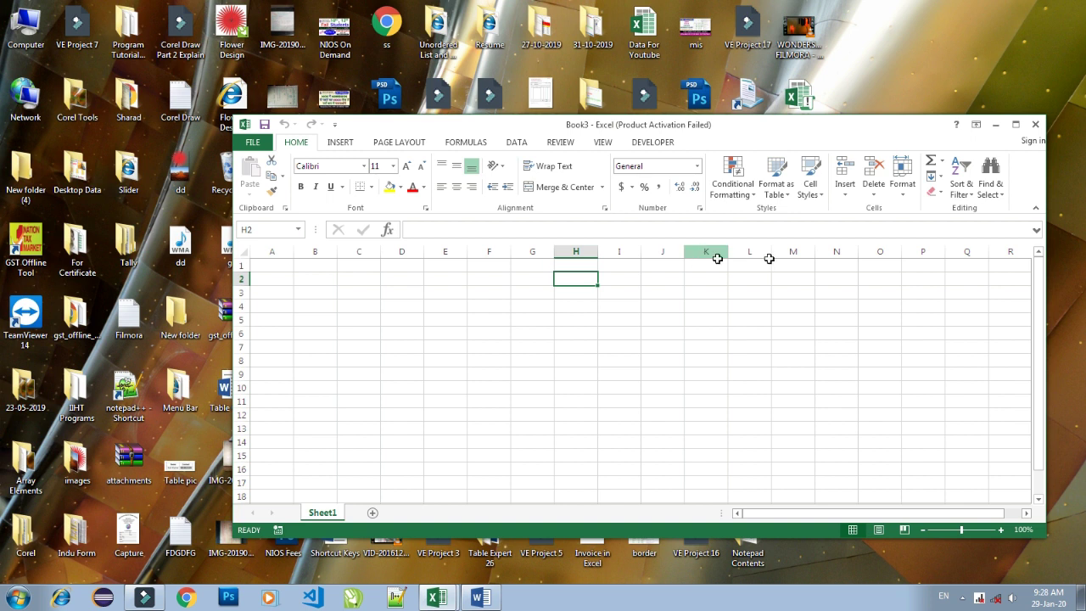
- Maximize the Book3 window and select cell I8
{"action": "left_click", "coordinate": [1015, 124]}
{"action": "left_click", "coordinate": [390, 244]}
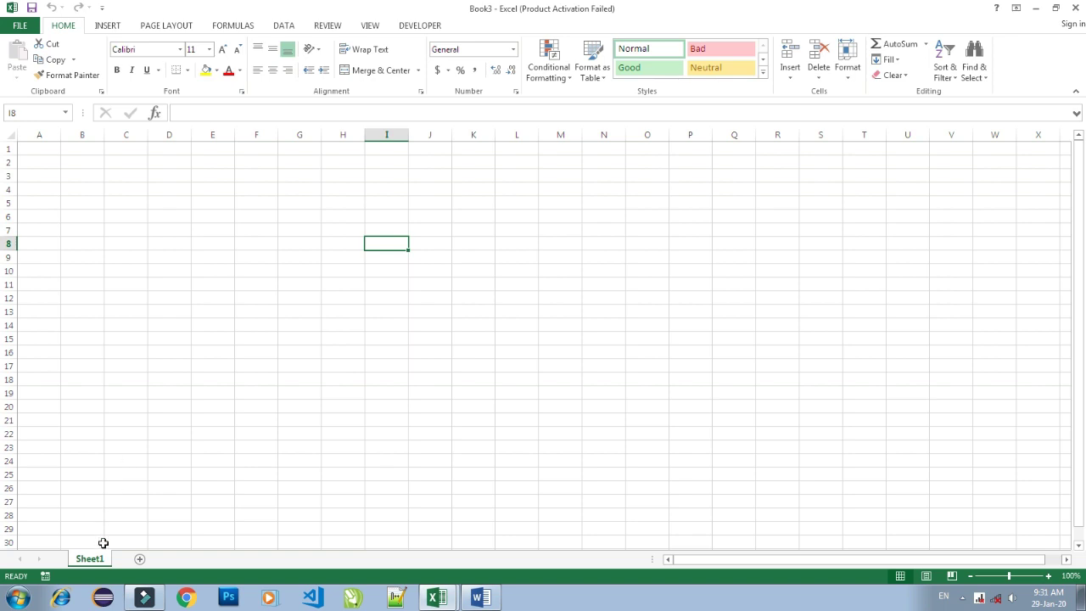
- Add Sheet2, Sheet3 and Sheet4, cycle through them, and return to Sheet1
{"action": "left_click", "coordinate": [140, 558]}
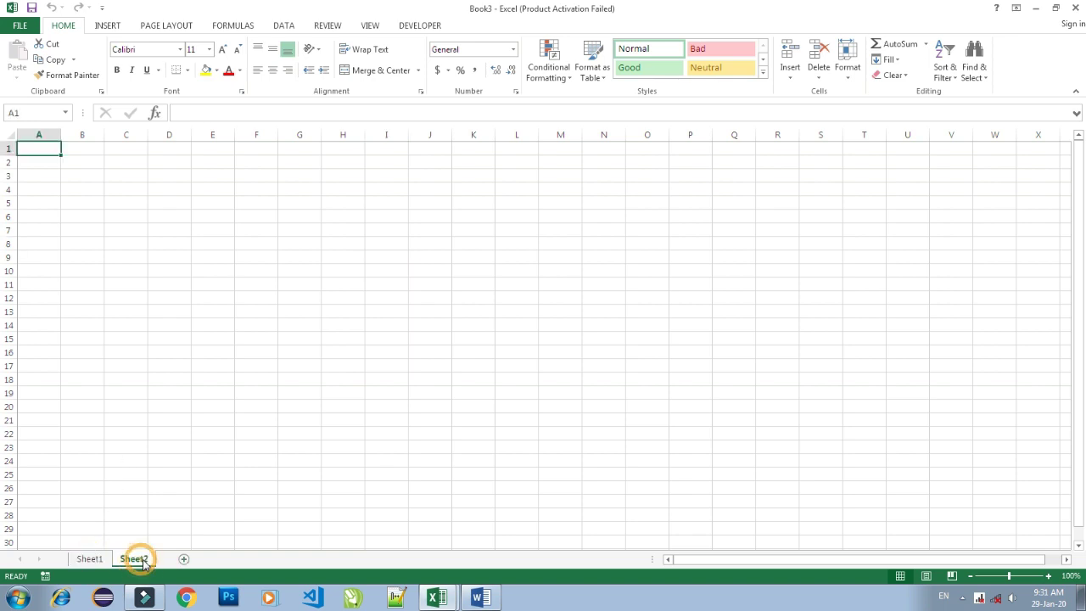
{"action": "left_click", "coordinate": [183, 558]}
{"action": "key", "text": "ctrl+Page_Up"}
{"action": "key", "text": "ctrl+Page_Up"}
{"action": "key", "text": "ctrl+Page_Down"}
{"action": "key", "text": "ctrl+Page_Down"}
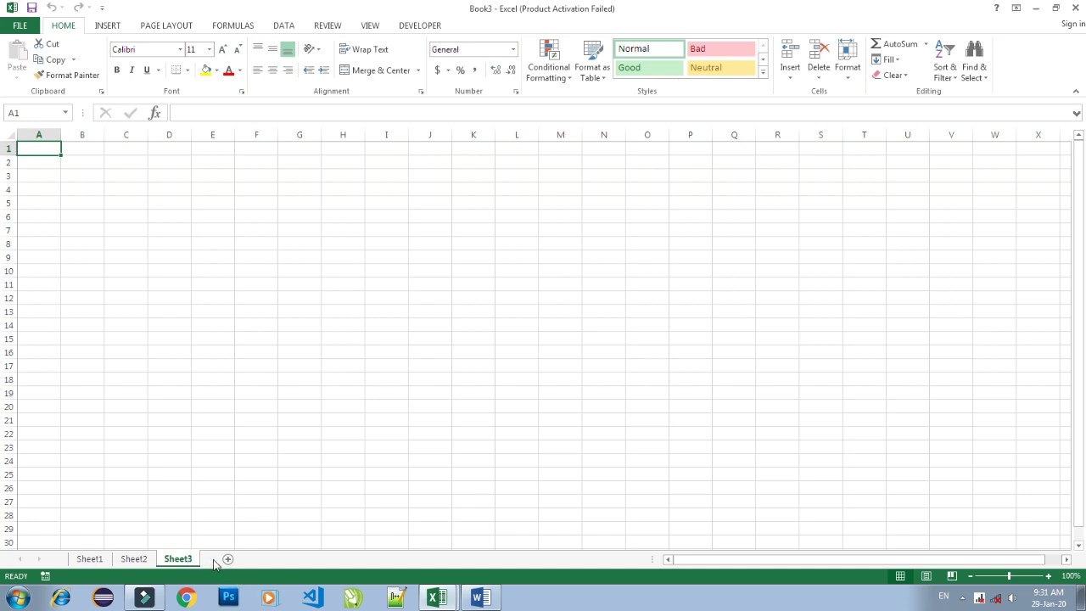
{"action": "left_click", "coordinate": [228, 558]}
{"action": "key", "text": "ctrl+Page_Up"}
{"action": "key", "text": "ctrl+Page_Up"}
{"action": "key", "text": "ctrl+Page_Up"}
{"action": "key", "text": "ctrl+Page_Down"}
{"action": "key", "text": "ctrl+Page_Down"}
{"action": "key", "text": "ctrl+Page_Down"}
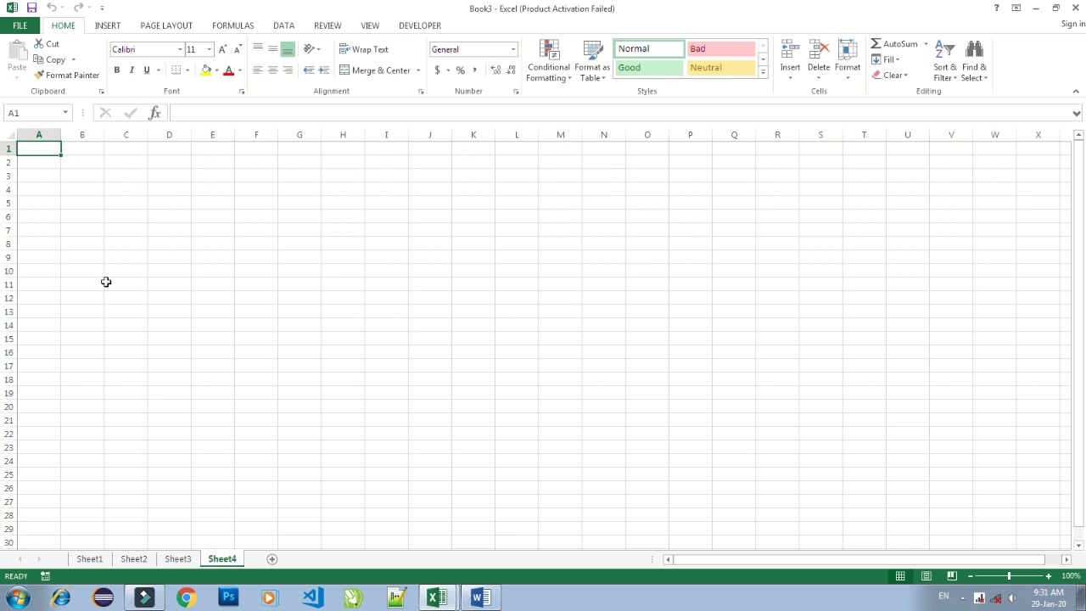
{"action": "left_click", "coordinate": [88, 560]}
{"action": "key", "text": "ctrl+Page_Down"}
{"action": "left_click", "coordinate": [84, 563]}
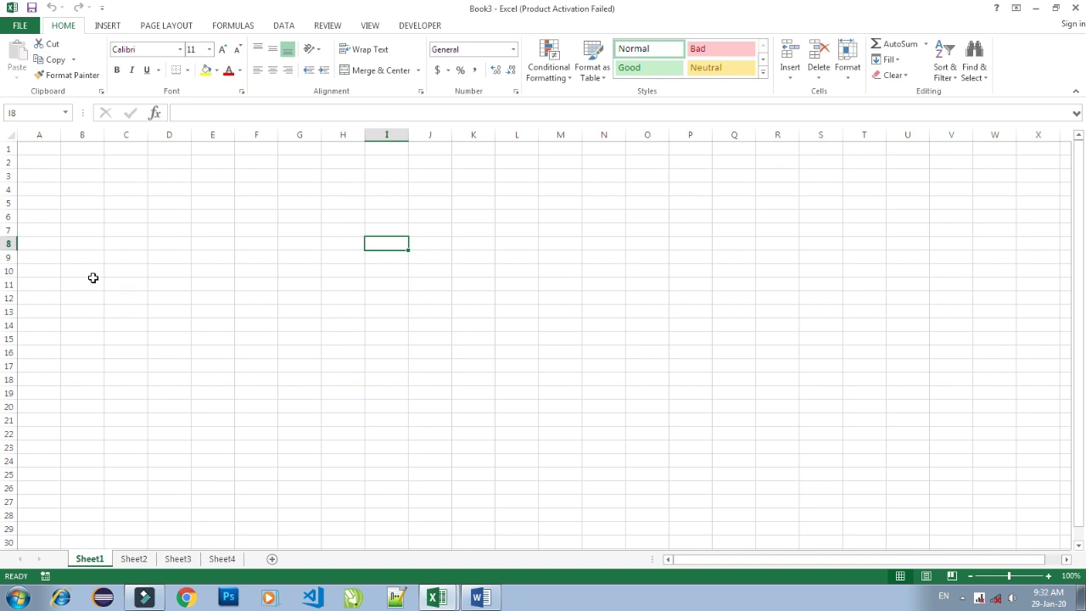
{"action": "left_click_drag", "start_coordinate": [28, 151], "coordinate": [695, 141]}
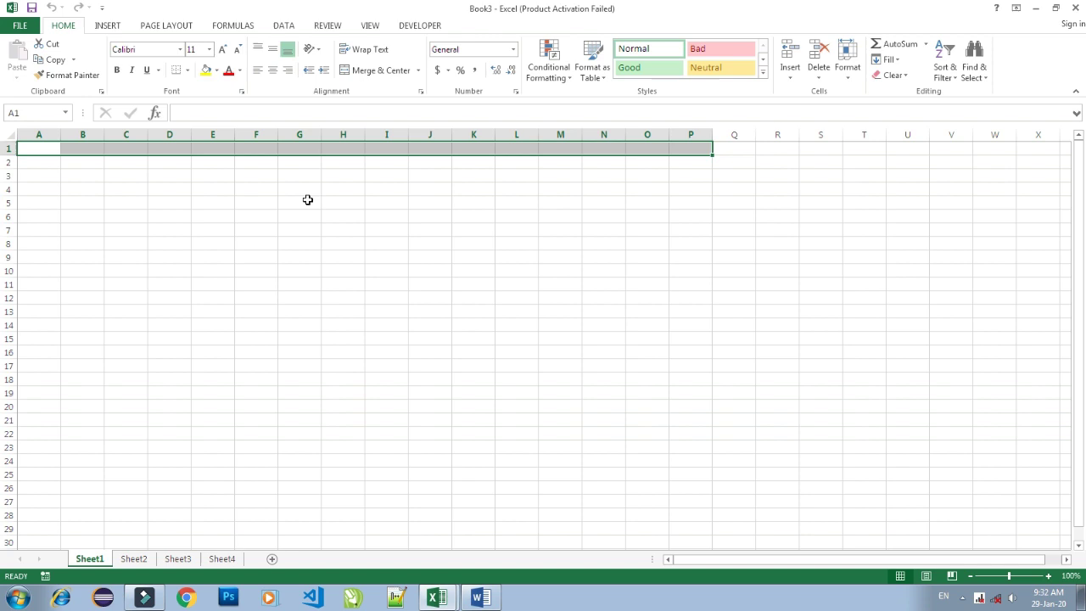
{"action": "left_click", "coordinate": [9, 162]}
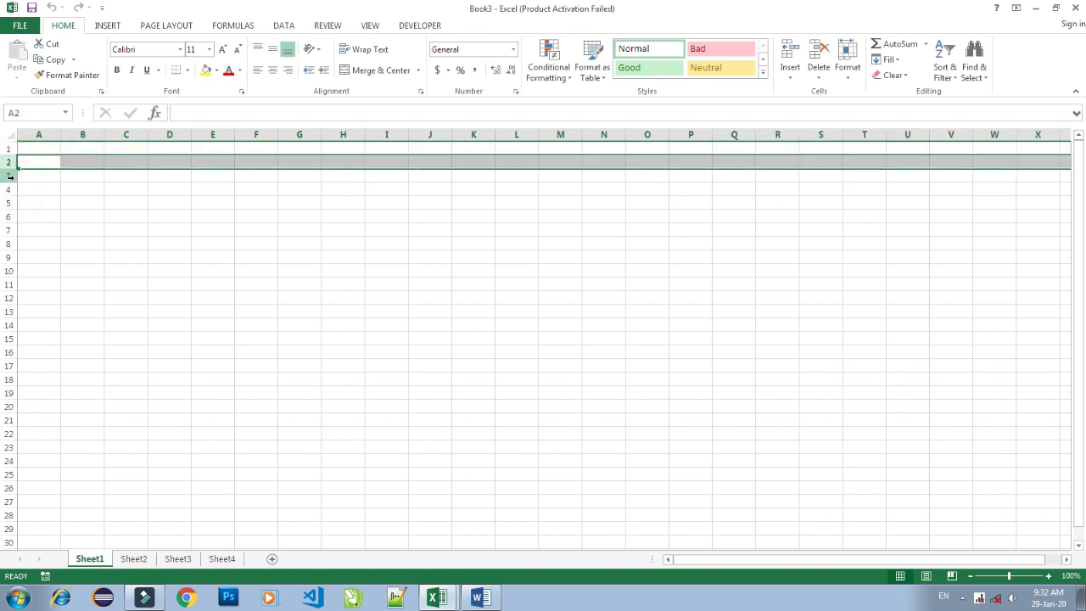
{"action": "left_click", "coordinate": [78, 187]}
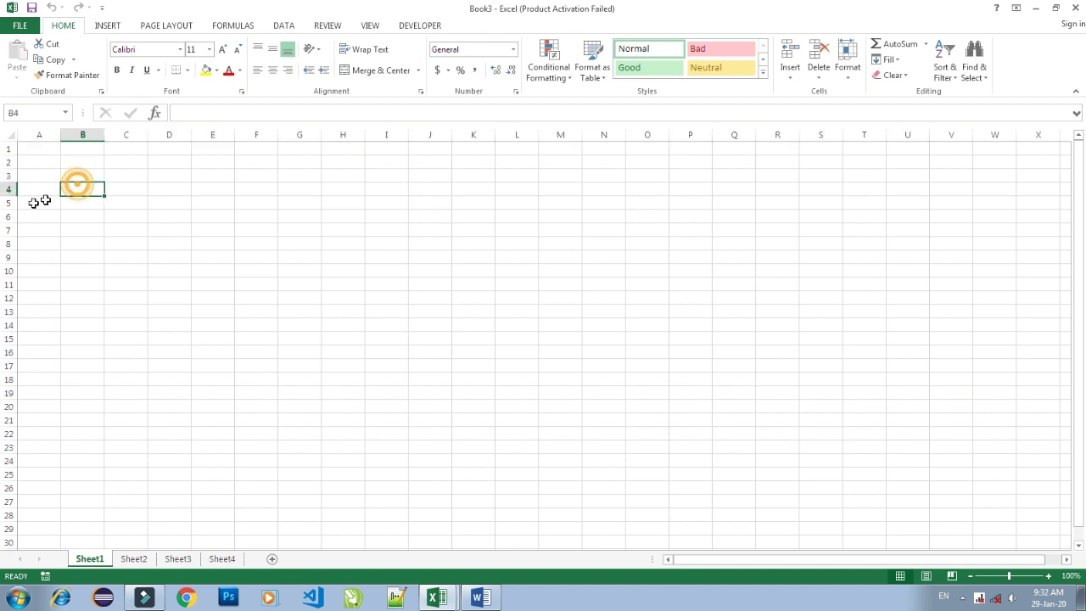
{"action": "left_click", "coordinate": [29, 147]}
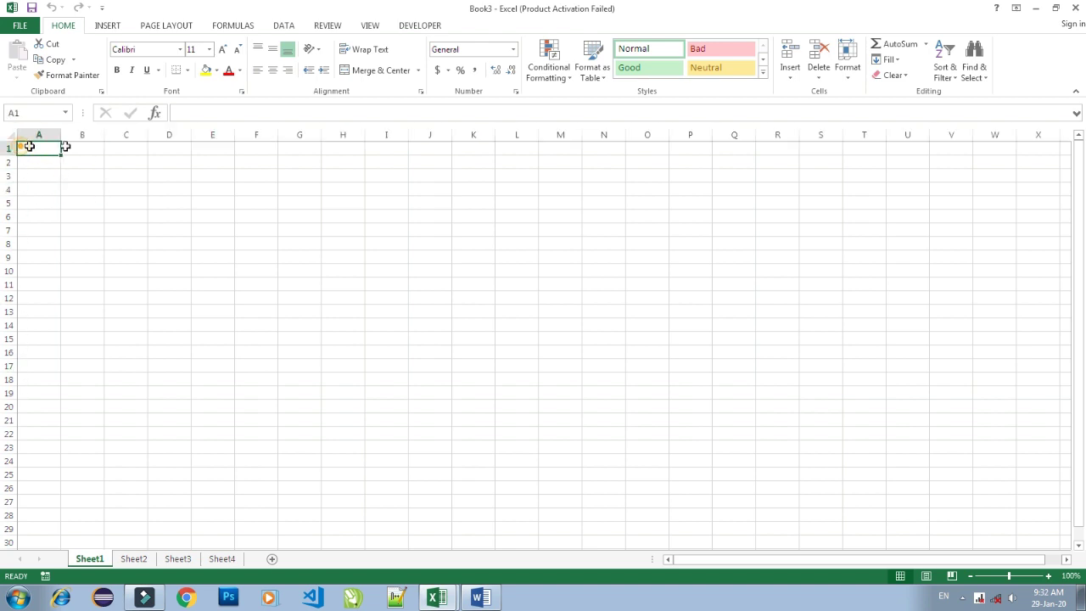
{"action": "key", "text": "shift+Right"}
{"action": "key", "text": "shift+Right"}
{"action": "key", "text": "shift+Right"}
{"action": "left_click_drag", "start_coordinate": [46, 169], "coordinate": [133, 167]}
{"action": "left_click", "coordinate": [126, 230]}
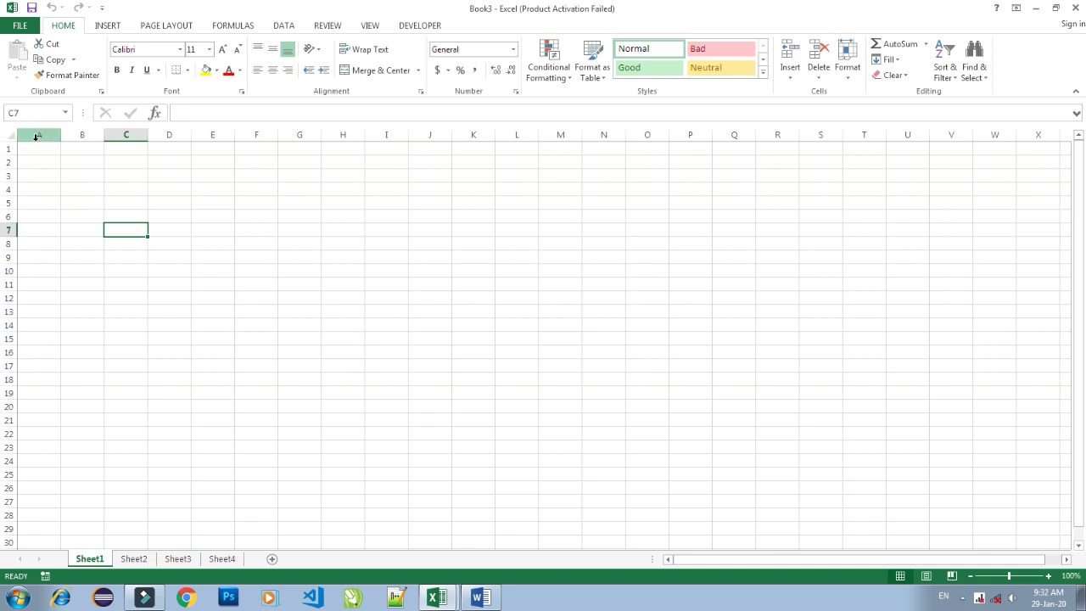
{"action": "left_click_drag", "start_coordinate": [40, 149], "coordinate": [47, 377]}
{"action": "left_click", "coordinate": [86, 147]}
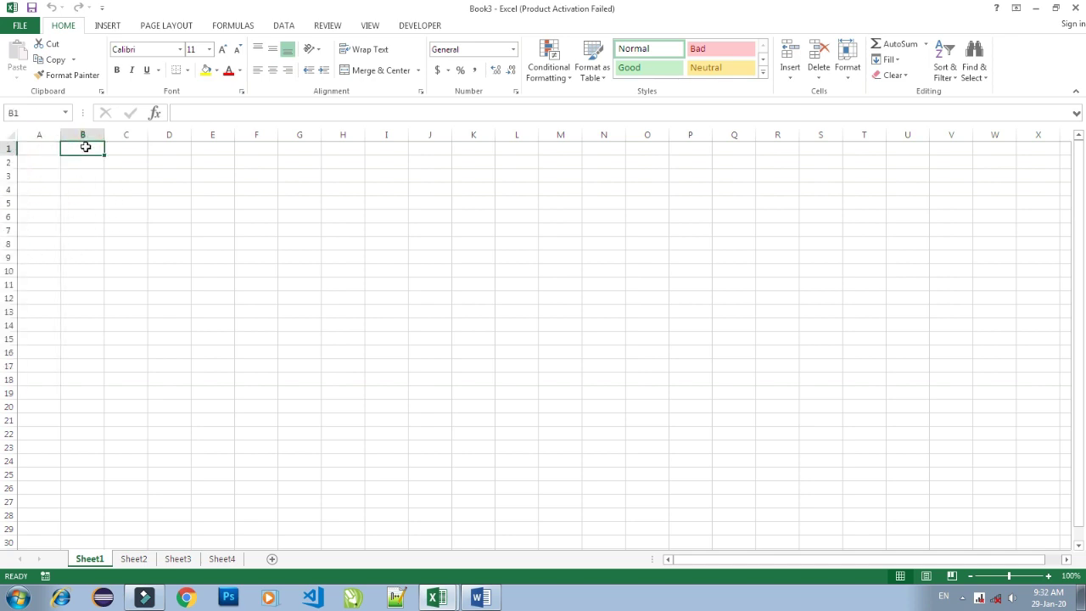
{"action": "left_click_drag", "start_coordinate": [85, 146], "coordinate": [82, 342]}
{"action": "left_click_drag", "start_coordinate": [111, 148], "coordinate": [129, 339]}
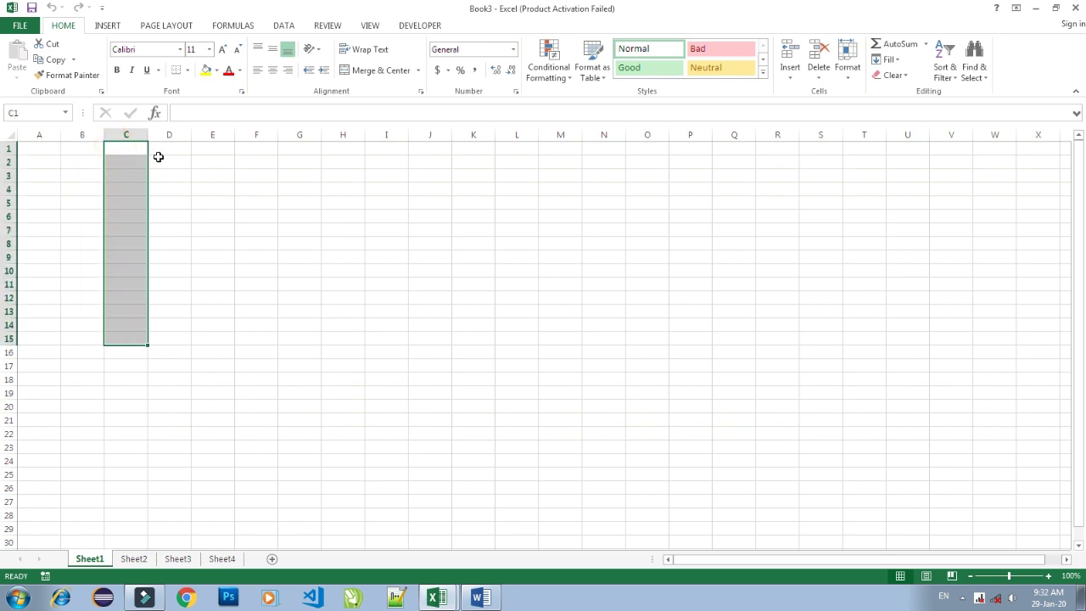
{"action": "left_click_drag", "start_coordinate": [158, 156], "coordinate": [170, 296]}
{"action": "scroll", "coordinate": [169, 296], "scroll_direction": "up", "scroll_amount": 1, "text": "ctrl"}
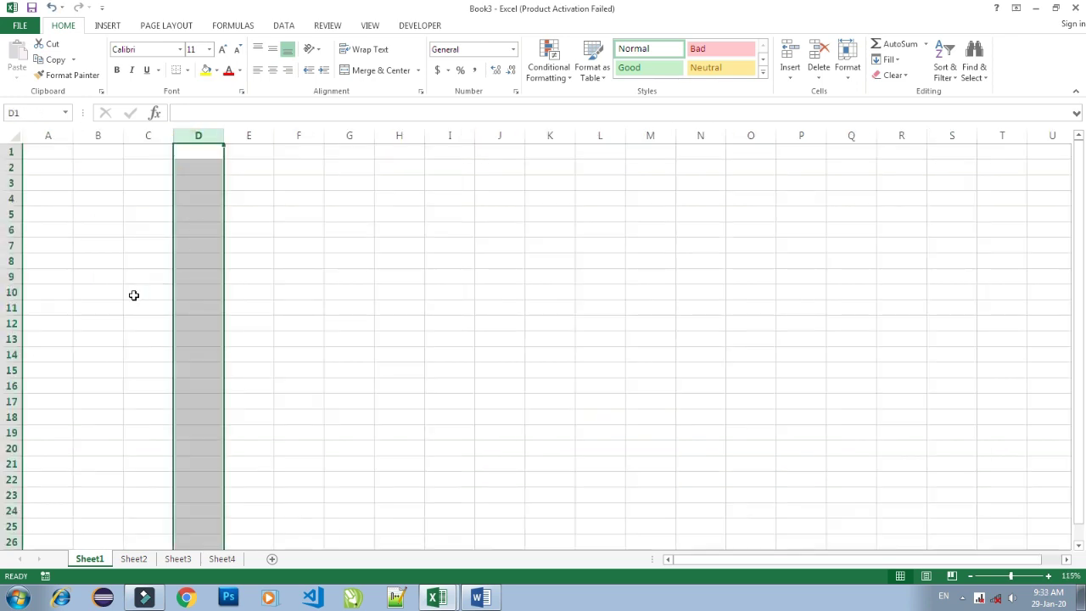
- Zoom Sheet1 to 190% and select cells C4, C6, C5, B3 and C3 in turn
{"action": "left_click", "coordinate": [135, 247]}
{"action": "scroll", "coordinate": [160, 244], "scroll_direction": "up", "scroll_amount": 2, "text": "ctrl"}
{"action": "scroll", "coordinate": [164, 245], "scroll_direction": "up", "scroll_amount": 3, "text": "ctrl"}
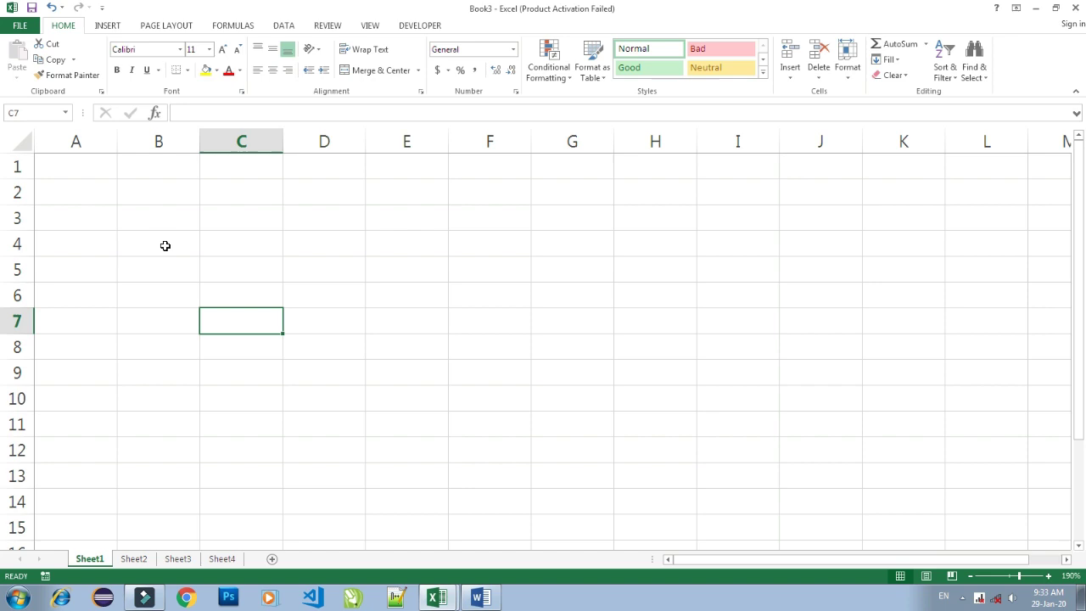
{"action": "left_click", "coordinate": [233, 245]}
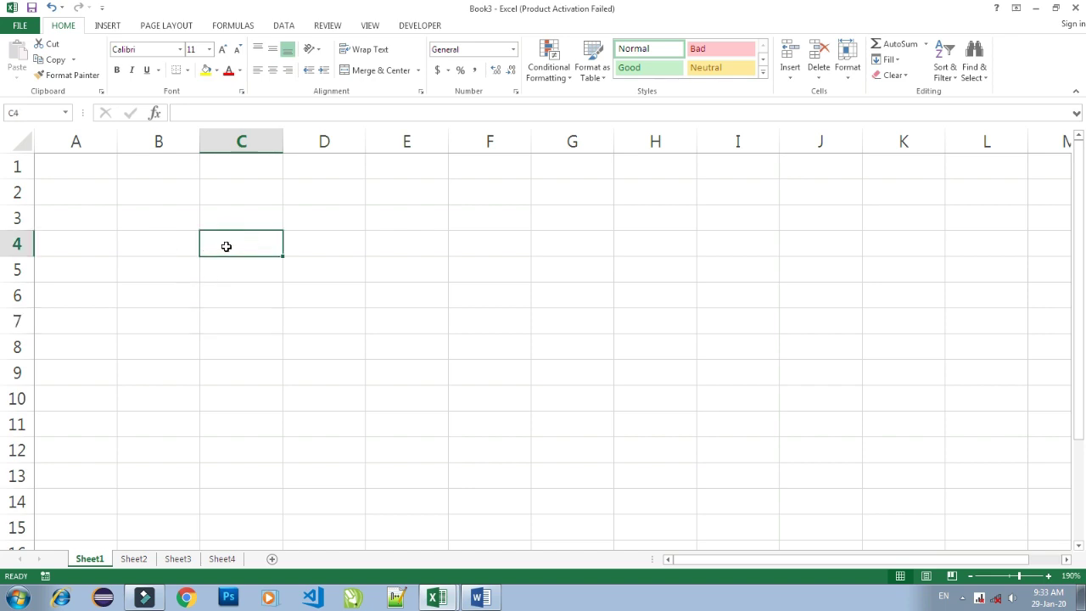
{"action": "left_click", "coordinate": [230, 288]}
{"action": "left_click", "coordinate": [237, 274]}
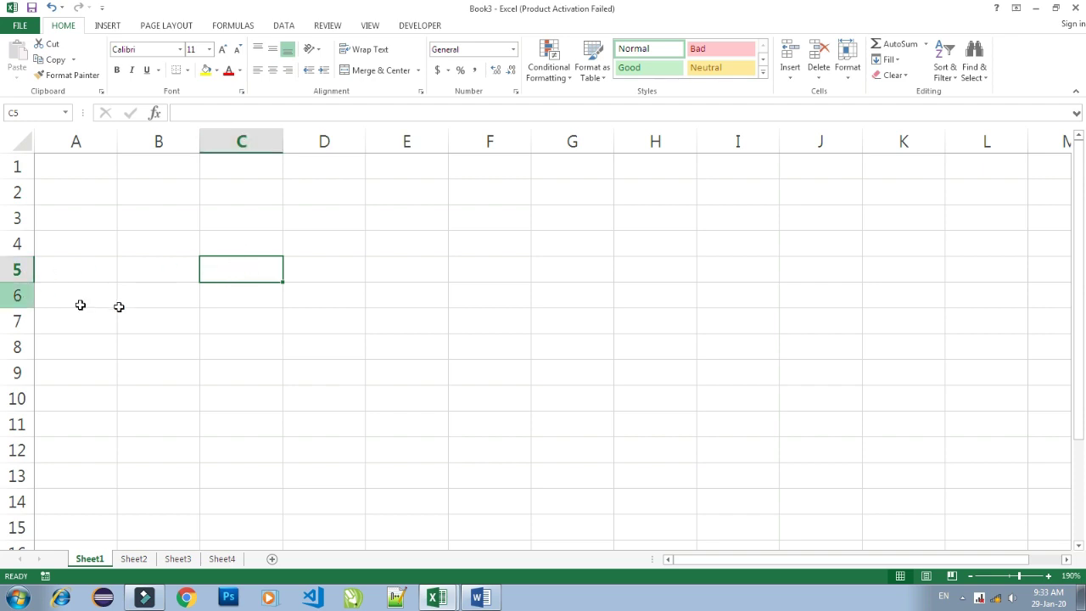
{"action": "left_click", "coordinate": [174, 220]}
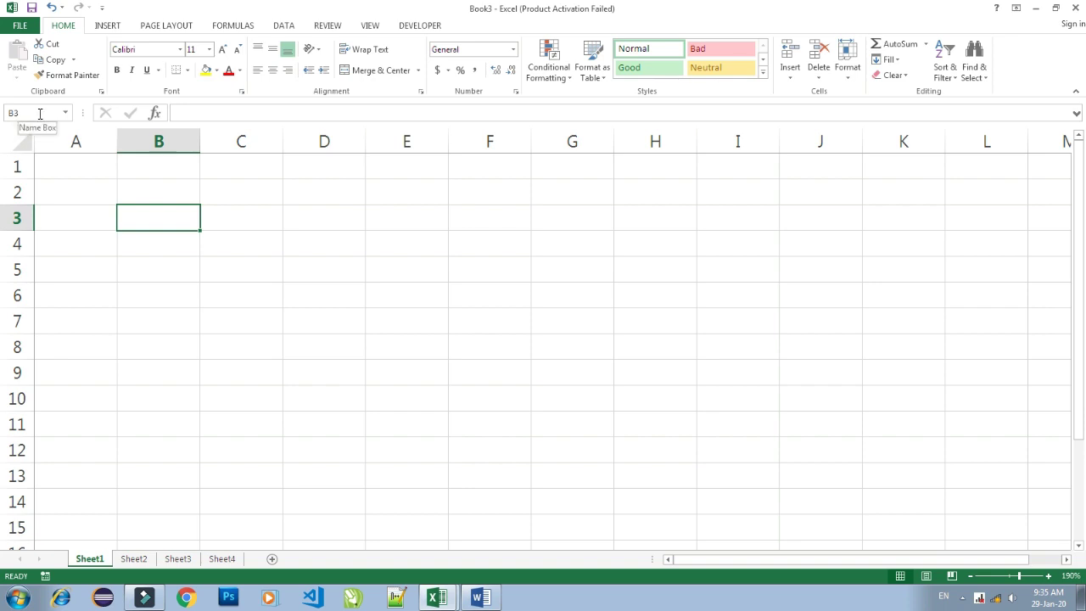
{"action": "left_click", "coordinate": [241, 221]}
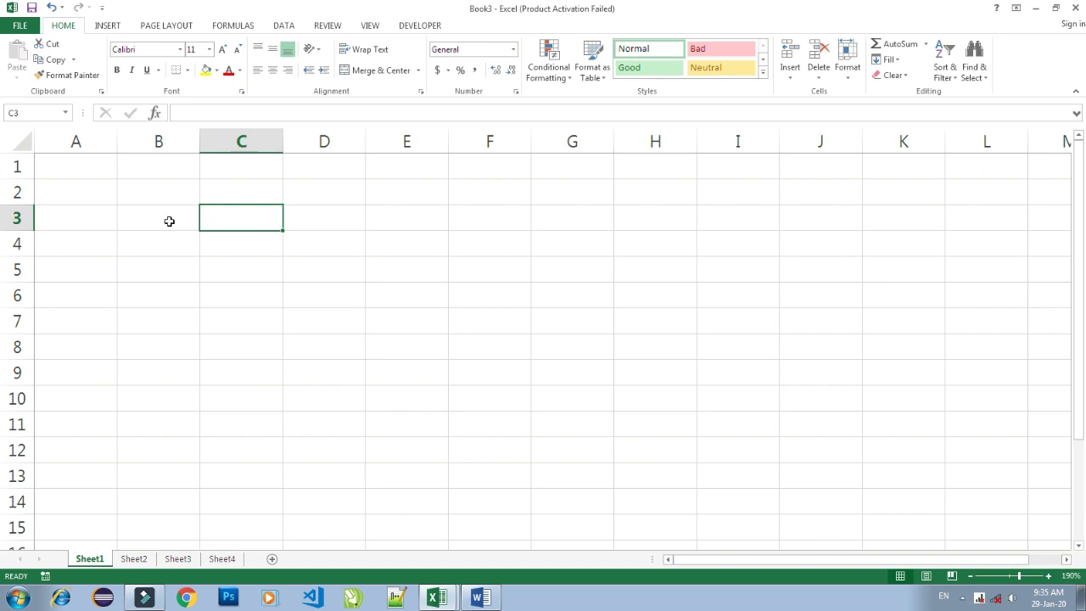
- Enter 1 through 6 in A1:A6 and select them to check their sum
{"action": "left_click", "coordinate": [73, 168]}
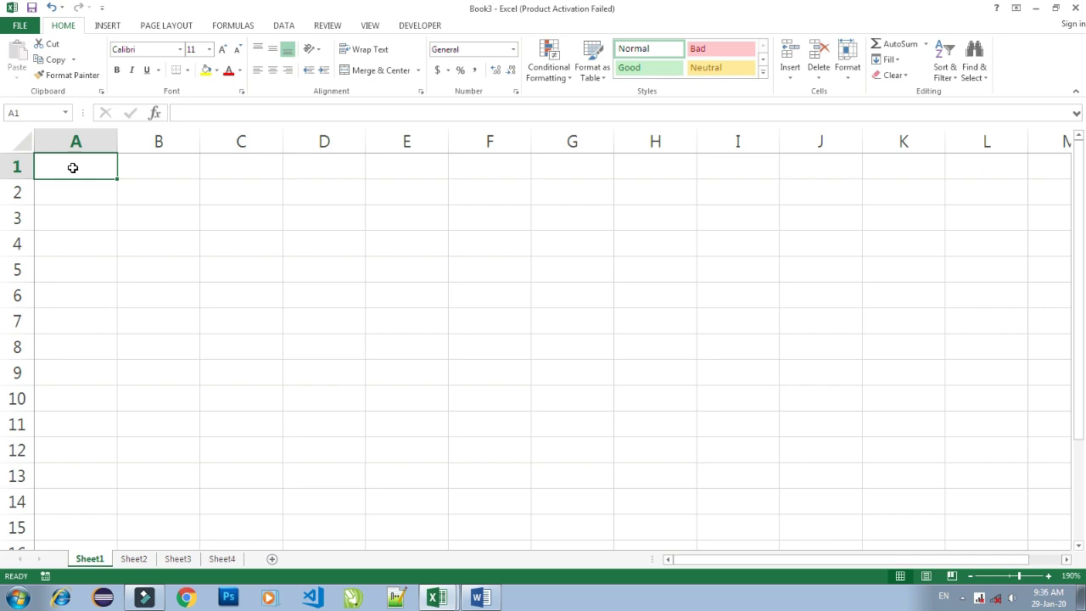
{"action": "type", "text": "1"}
{"action": "key", "text": "Return"}
{"action": "type", "text": "2"}
{"action": "key", "text": "Return"}
{"action": "type", "text": "3"}
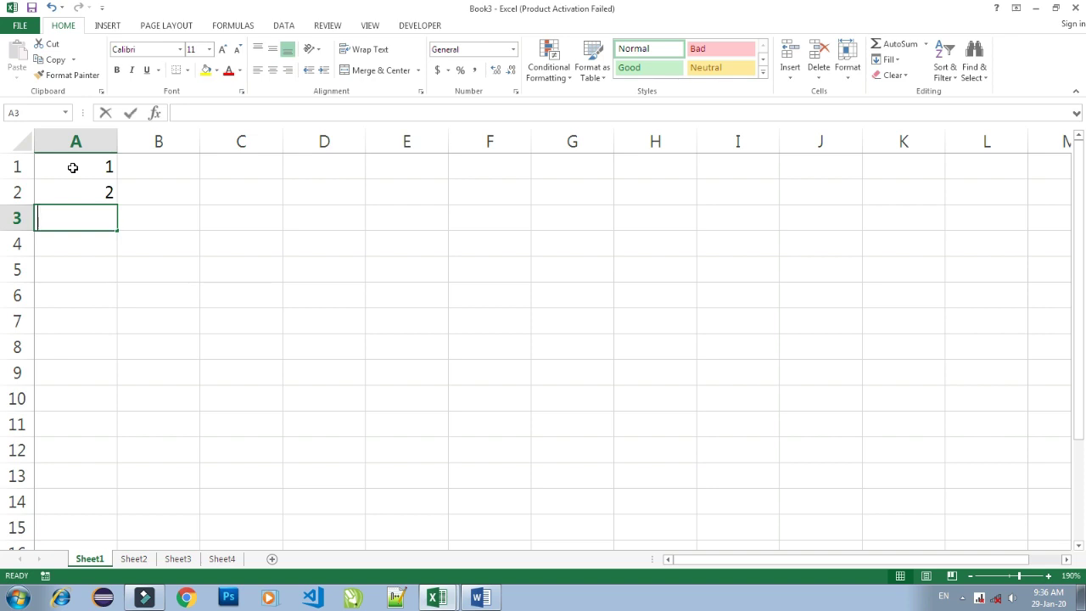
{"action": "key", "text": "Return"}
{"action": "type", "text": "4"}
{"action": "key", "text": "Return"}
{"action": "type", "text": "5"}
{"action": "key", "text": "Return"}
{"action": "type", "text": "6"}
{"action": "key", "text": "Return"}
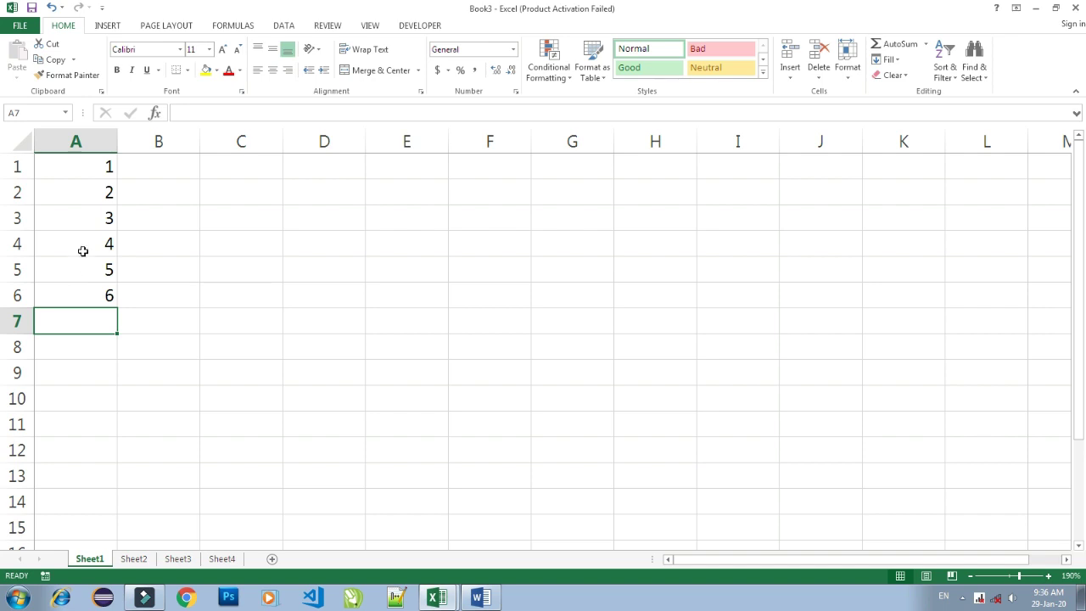
{"action": "left_click_drag", "start_coordinate": [87, 165], "coordinate": [94, 348]}
- Enter 1 and 2 in B1:B2 and select them as the starting pattern
{"action": "left_click", "coordinate": [159, 171]}
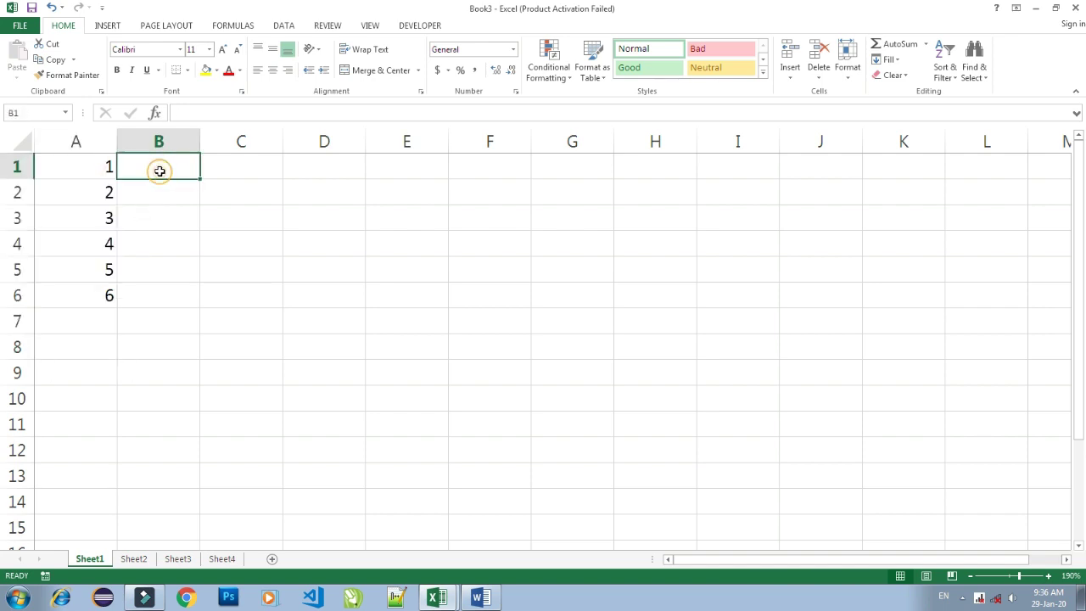
{"action": "type", "text": "1"}
{"action": "key", "text": "Return"}
{"action": "type", "text": "2"}
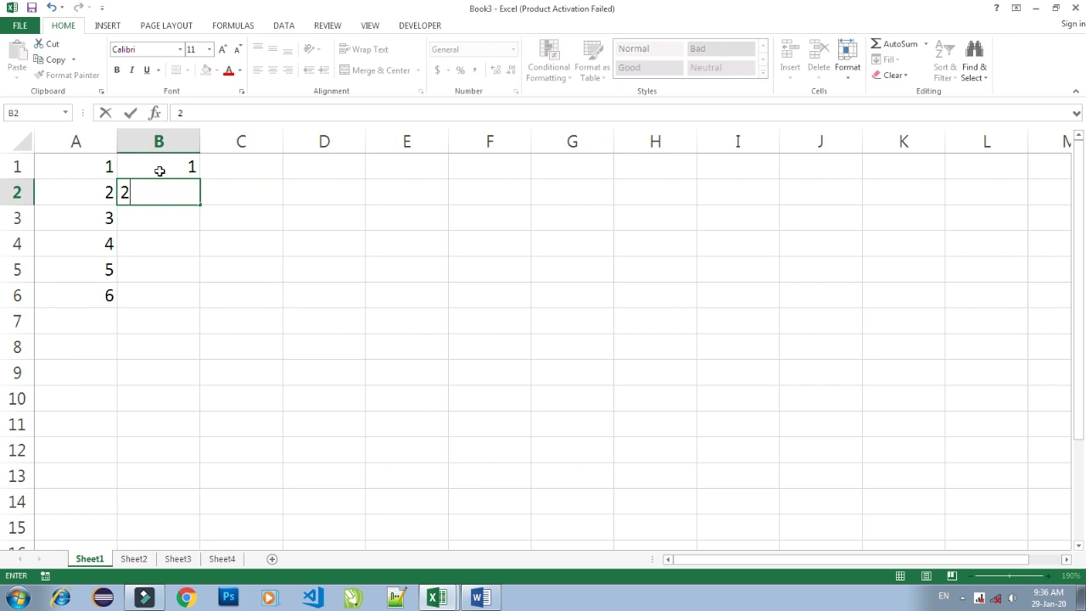
{"action": "key", "text": "Return"}
{"action": "left_click", "coordinate": [165, 191]}
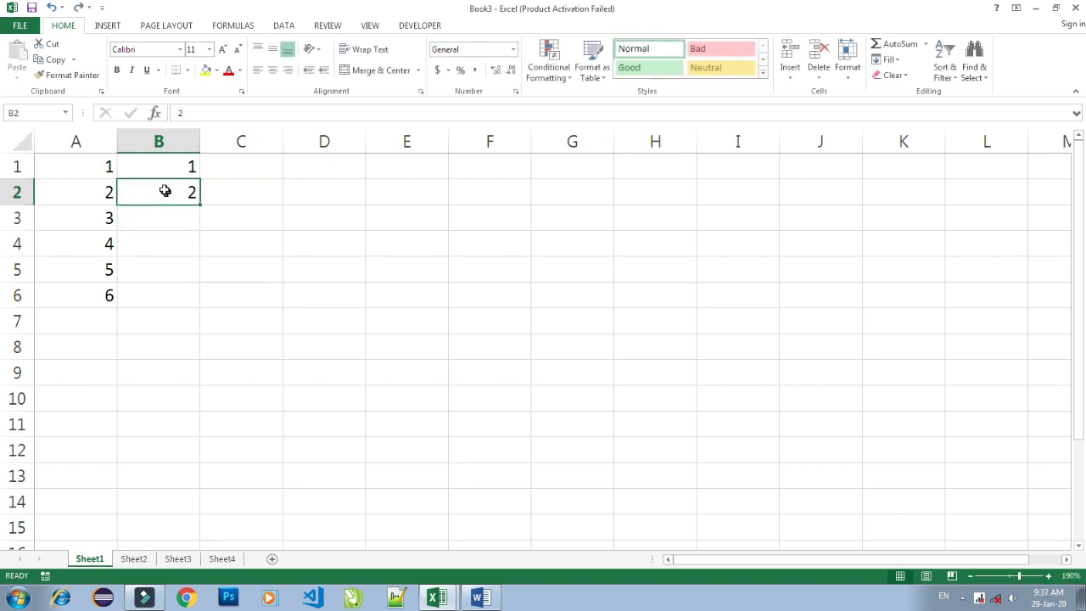
{"action": "left_click_drag", "start_coordinate": [162, 160], "coordinate": [162, 186]}
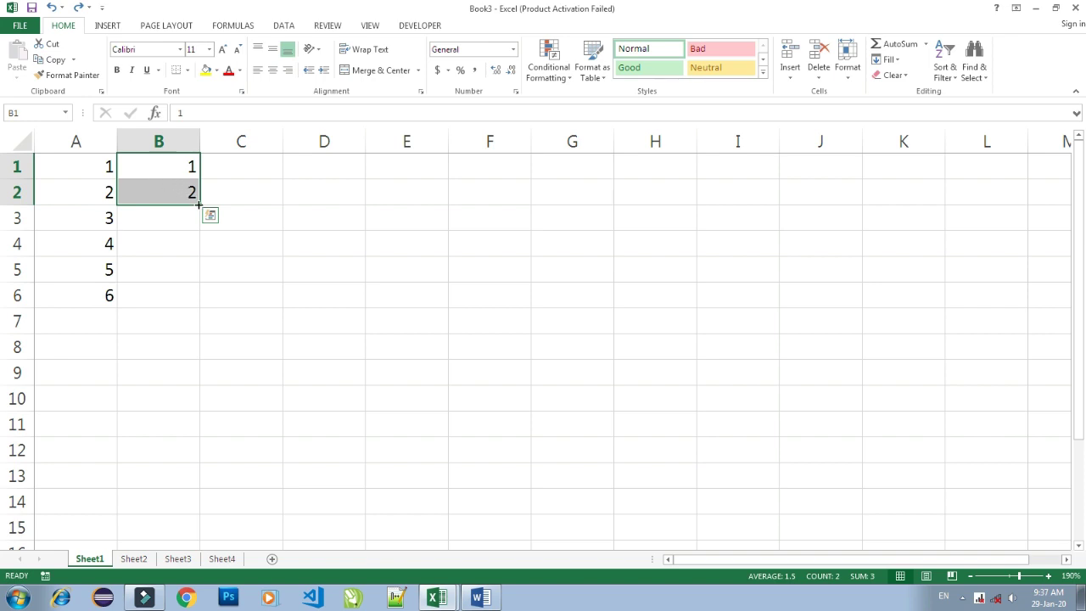
- Extend the column B series down to 600 and return to the top of the sheet
{"action": "mouse_move", "coordinate": [198, 204]}
{"action": "left_mouse_down"}
{"action": "mouse_move", "coordinate": [203, 606]}
{"action": "mouse_move", "coordinate": [208, 446]}
{"action": "left_mouse_up"}
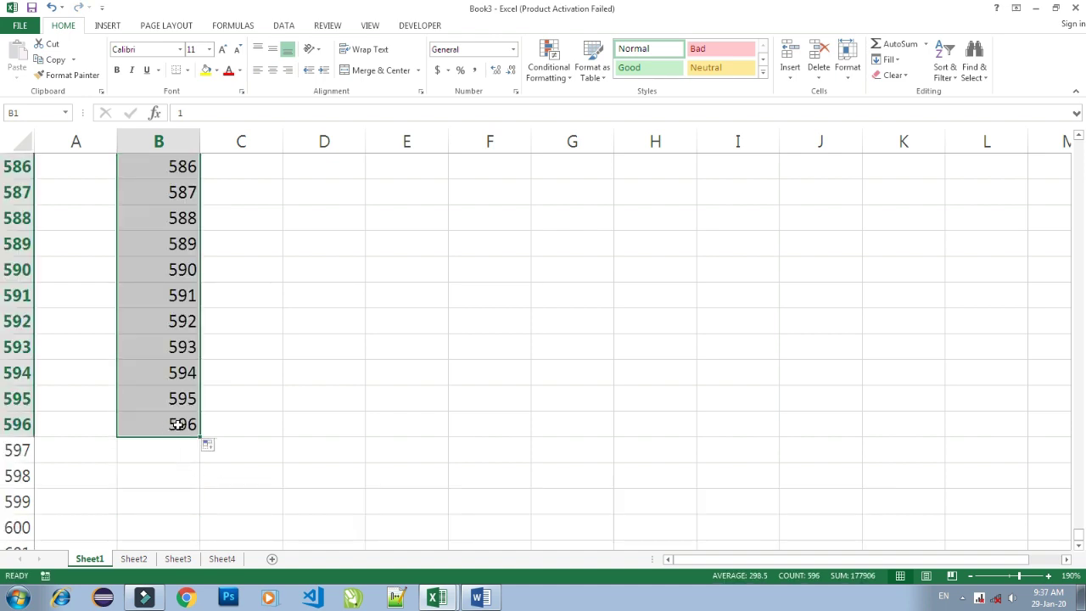
{"action": "scroll", "coordinate": [174, 356], "scroll_direction": "down", "scroll_amount": 1}
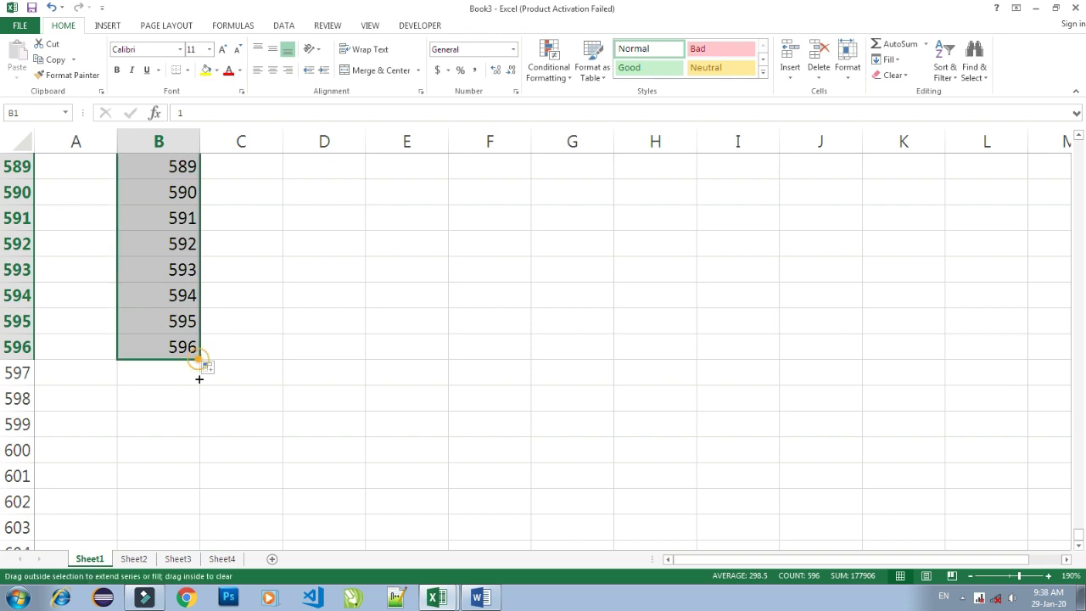
{"action": "left_click_drag", "start_coordinate": [198, 360], "coordinate": [200, 463]}
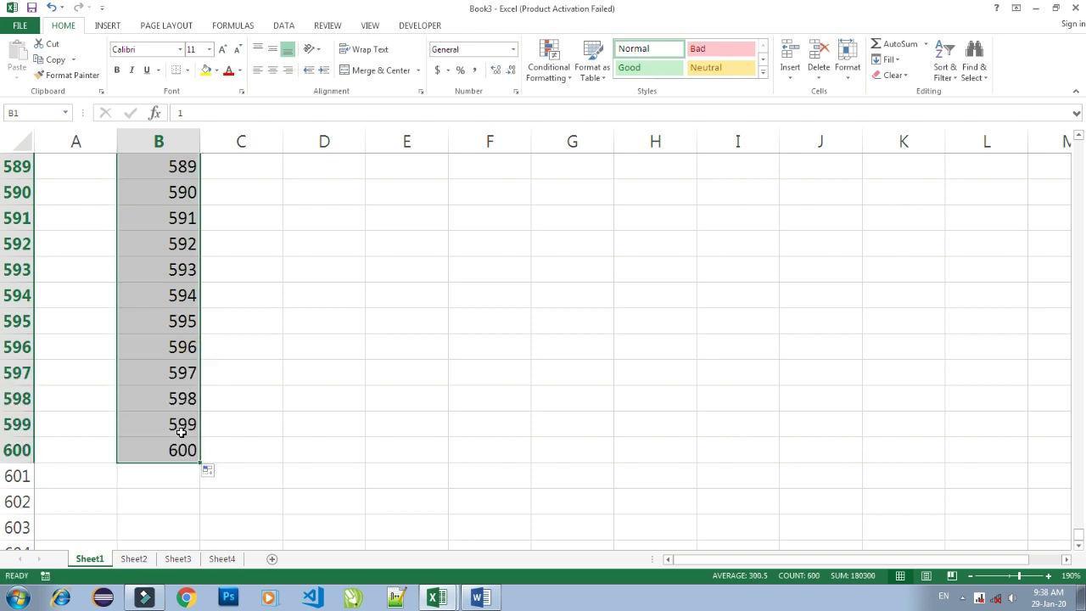
{"action": "key", "text": "ctrl+Home"}
{"action": "left_click", "coordinate": [190, 243]}
{"action": "left_click", "coordinate": [248, 166]}
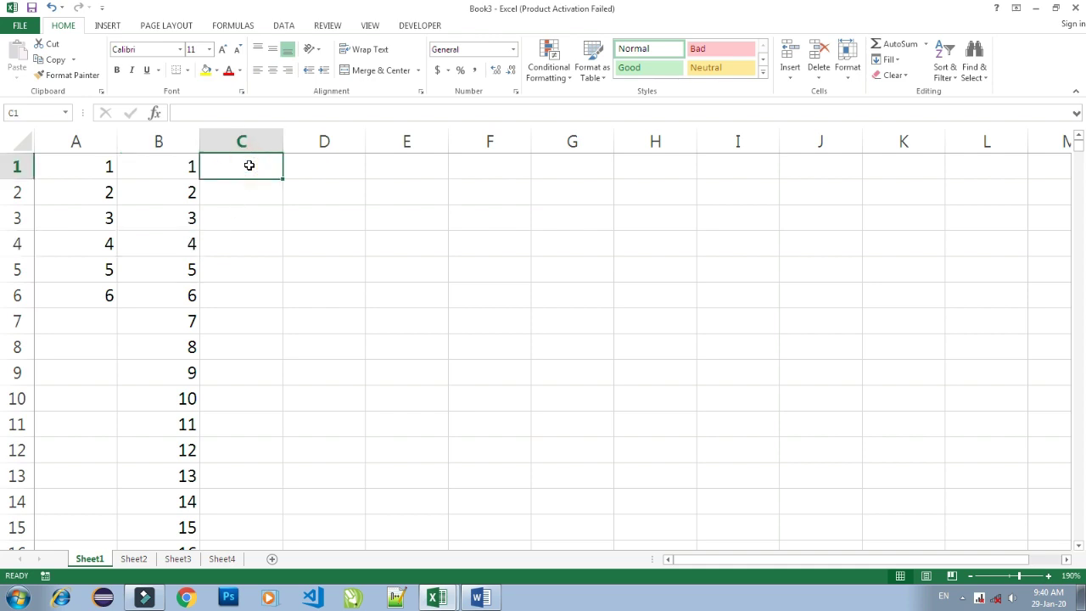
- Enter 2 and 4 in C1:C2 and fill the even series down to 20 in C10
{"action": "type", "text": "2"}
{"action": "key", "text": "Return"}
{"action": "type", "text": "4"}
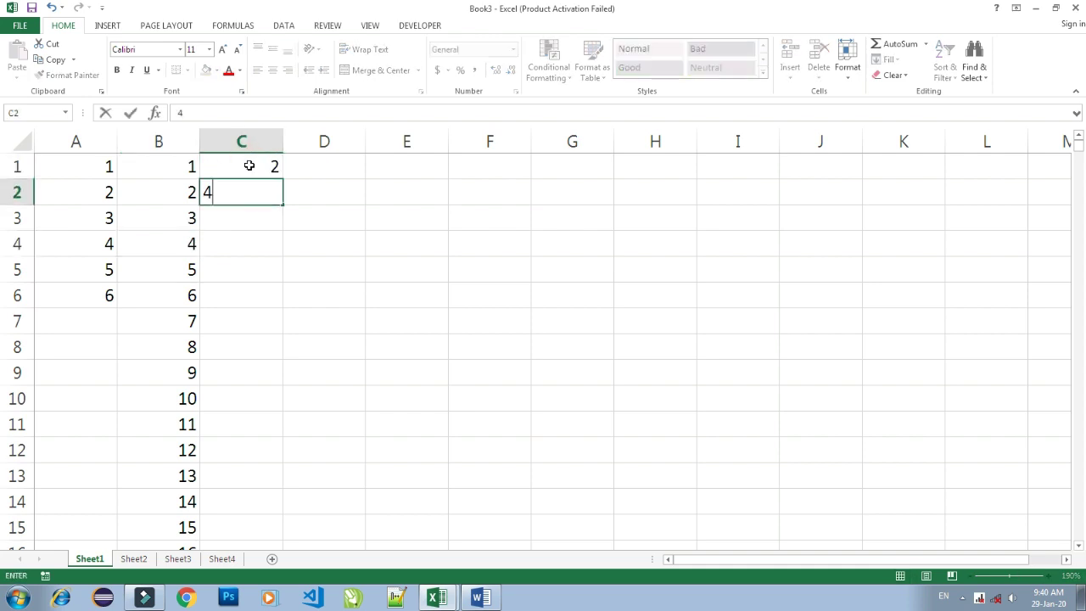
{"action": "key", "text": "Return"}
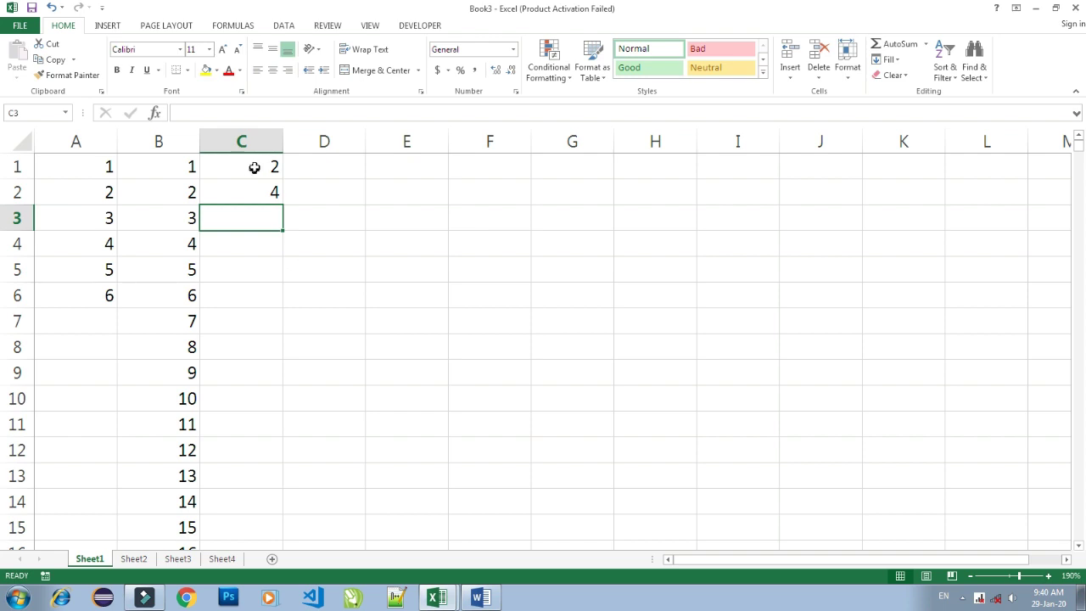
{"action": "left_click_drag", "start_coordinate": [249, 166], "coordinate": [259, 193]}
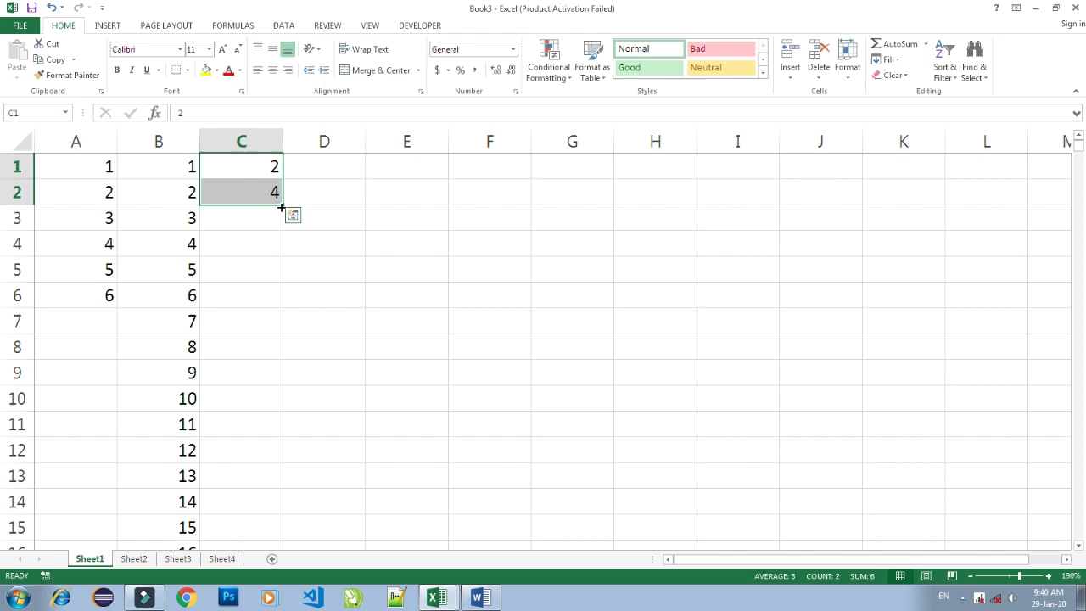
{"action": "left_click_drag", "start_coordinate": [282, 207], "coordinate": [283, 405]}
{"action": "left_click", "coordinate": [368, 341]}
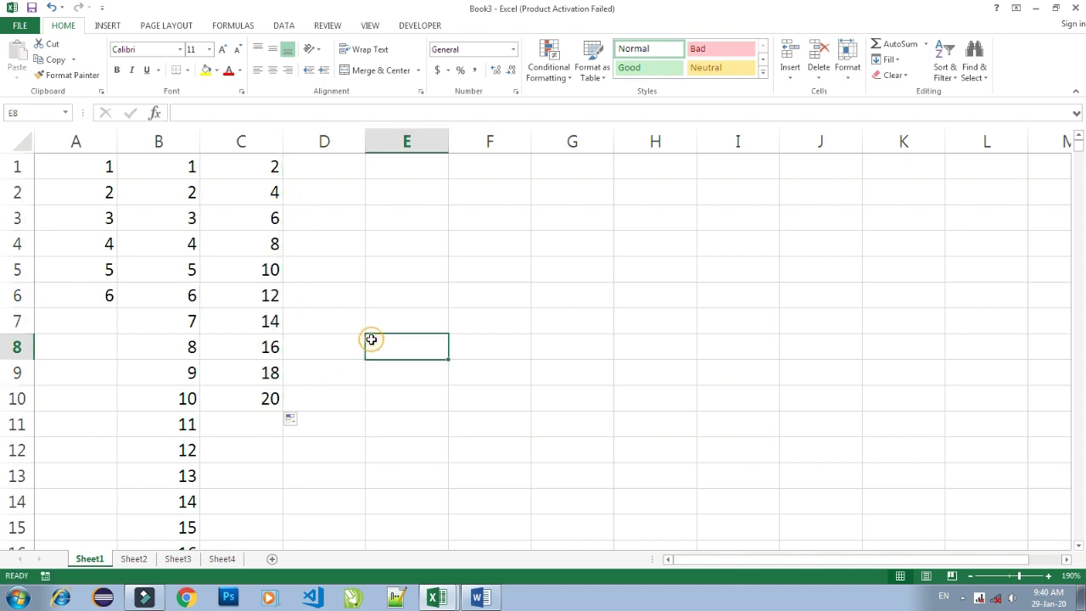
- Enter 3 through 10 across D1:K1
{"action": "left_click", "coordinate": [326, 167]}
{"action": "type", "text": "3"}
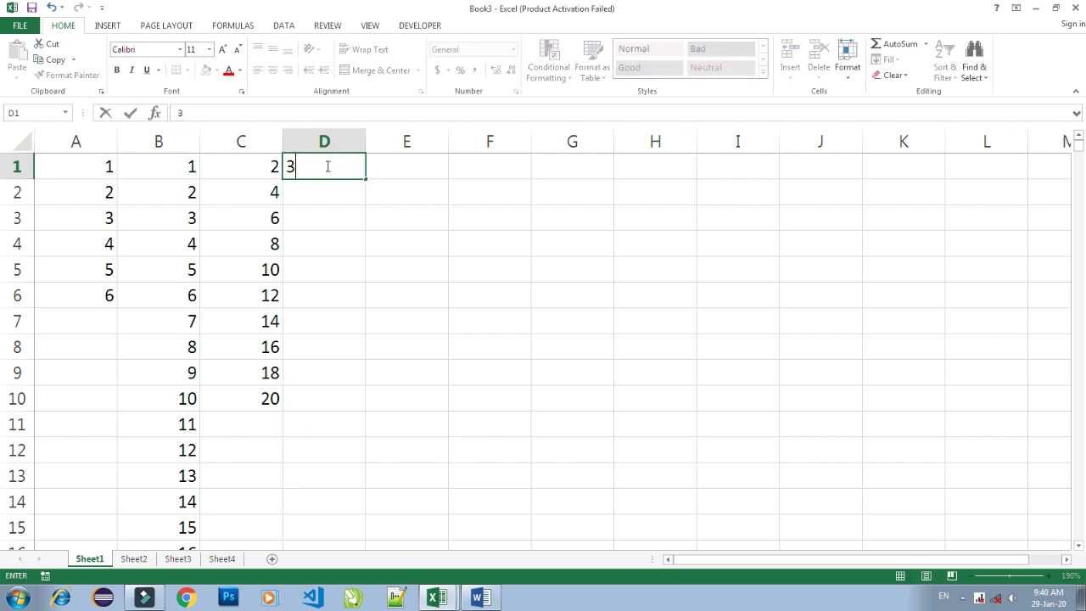
{"action": "key", "text": "Tab"}
{"action": "type", "text": "4"}
{"action": "key", "text": "Tab"}
{"action": "type", "text": "5"}
{"action": "key", "text": "Tab"}
{"action": "type", "text": "6"}
{"action": "key", "text": "Tab"}
{"action": "type", "text": "7"}
{"action": "key", "text": "Tab"}
{"action": "type", "text": "8"}
{"action": "key", "text": "Tab"}
{"action": "type", "text": "9"}
{"action": "key", "text": "Tab"}
{"action": "type", "text": "10"}
{"action": "key", "text": "ctrl+Return"}
- Enter 6, 8, 10, 12, 14, 16 and 18 across D2:J2
{"action": "left_click", "coordinate": [334, 195]}
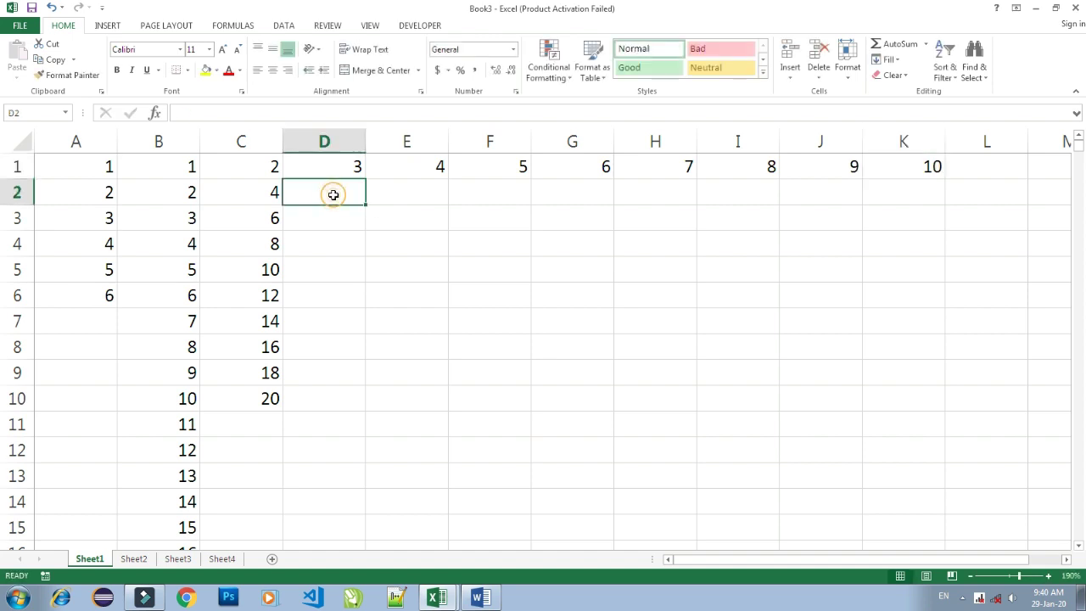
{"action": "type", "text": "6"}
{"action": "key", "text": "Tab"}
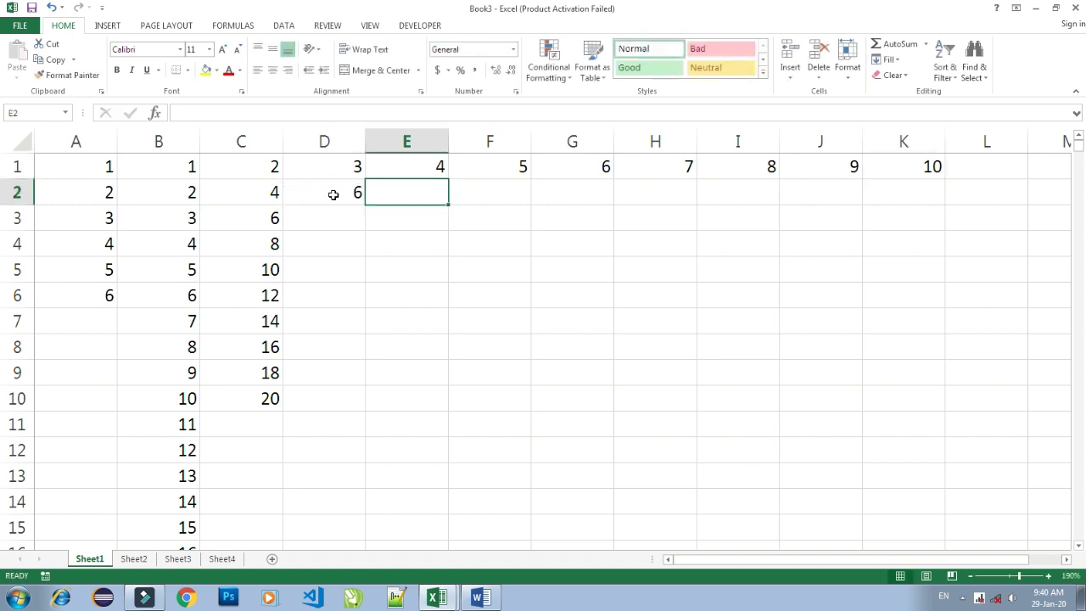
{"action": "type", "text": "8"}
{"action": "key", "text": "Tab"}
{"action": "type", "text": "10"}
{"action": "key", "text": "Tab"}
{"action": "type", "text": "12"}
{"action": "key", "text": "Tab"}
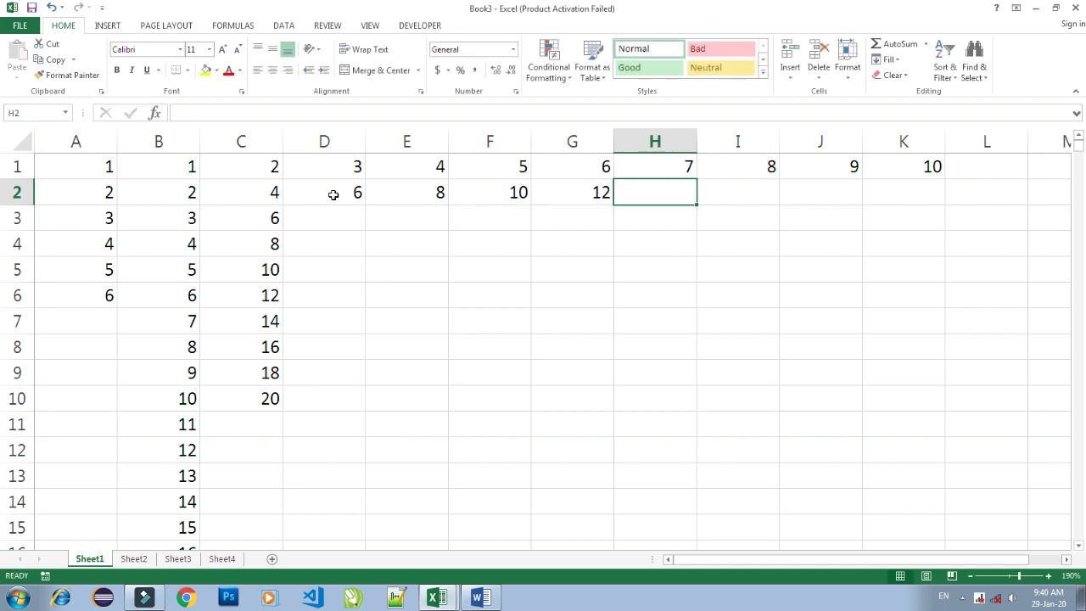
{"action": "type", "text": "14"}
{"action": "key", "text": "Tab"}
{"action": "type", "text": "16"}
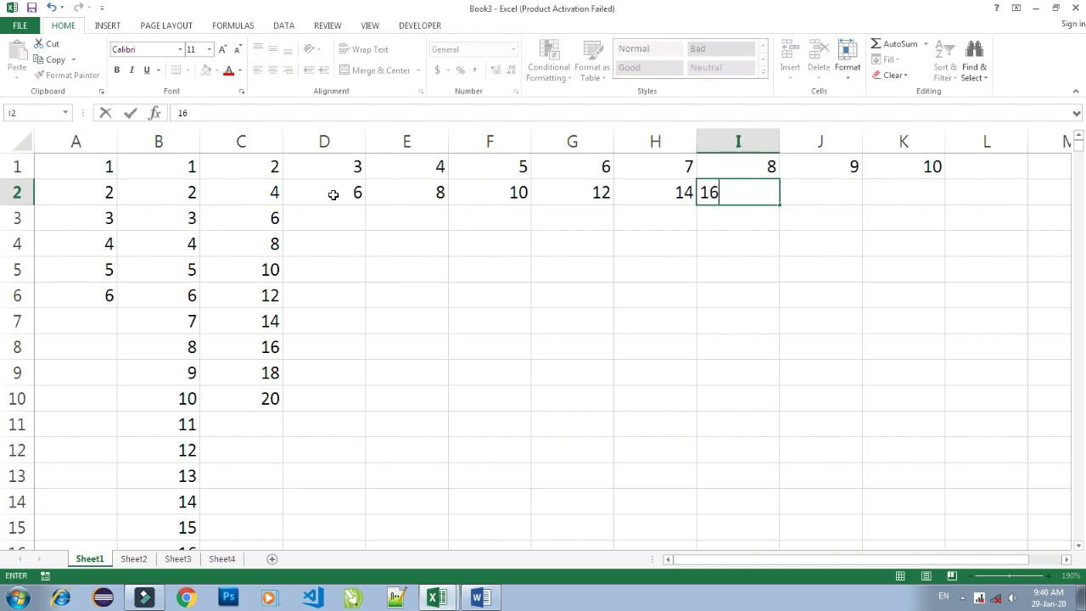
{"action": "key", "text": "Tab"}
{"action": "type", "text": "18"}
{"action": "key", "text": "Tab"}
- Finish row 2 with 20 in K2, then fill D1:K2 down to row 10 for multiples up to 100
{"action": "type", "text": "20"}
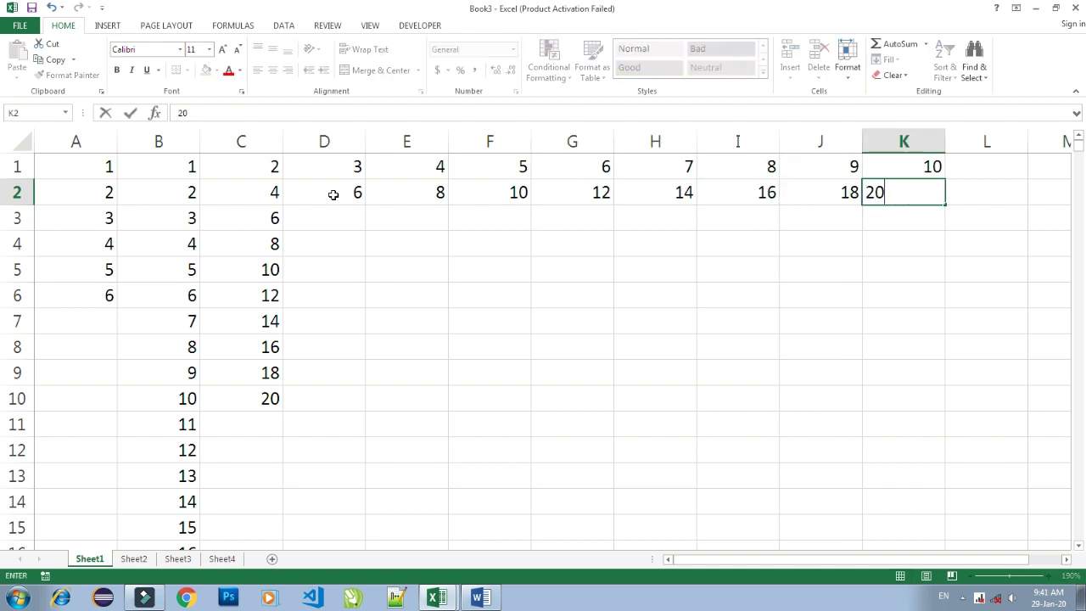
{"action": "key", "text": "Return"}
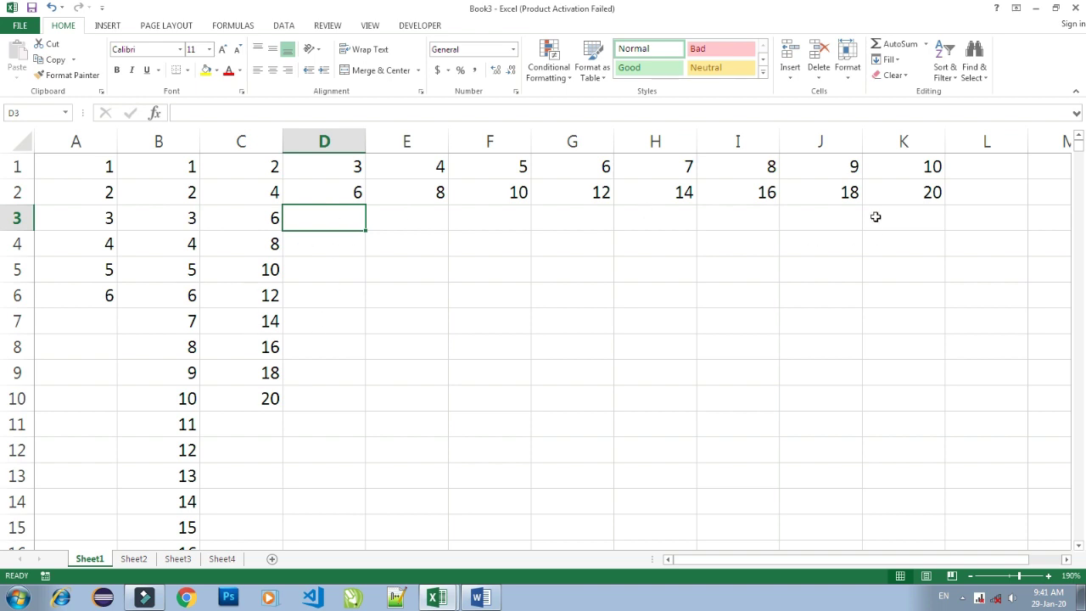
{"action": "left_click_drag", "start_coordinate": [307, 163], "coordinate": [915, 197]}
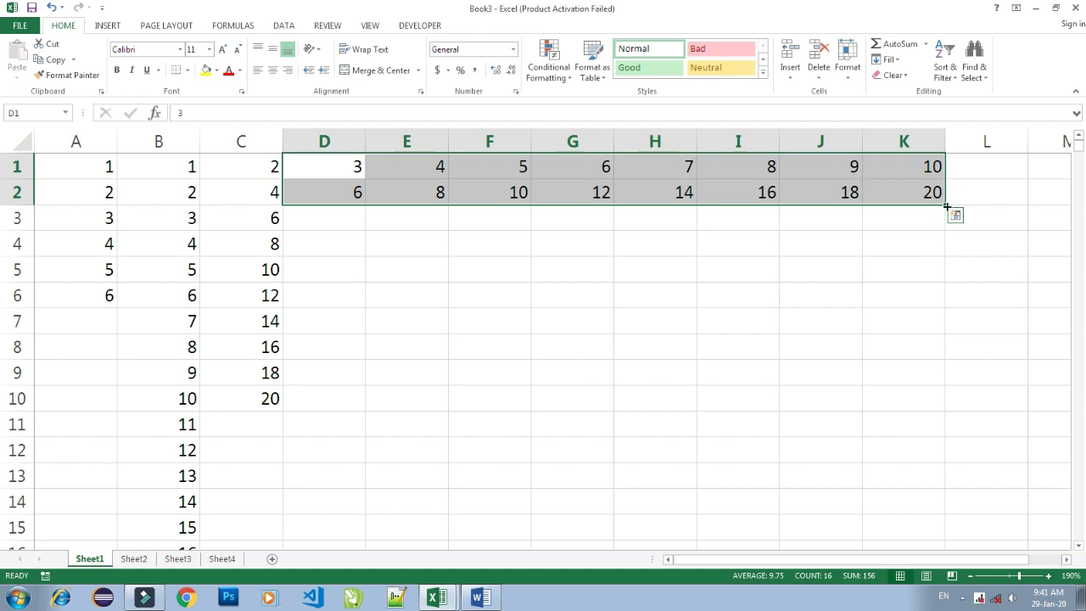
{"action": "left_click_drag", "start_coordinate": [947, 205], "coordinate": [966, 412]}
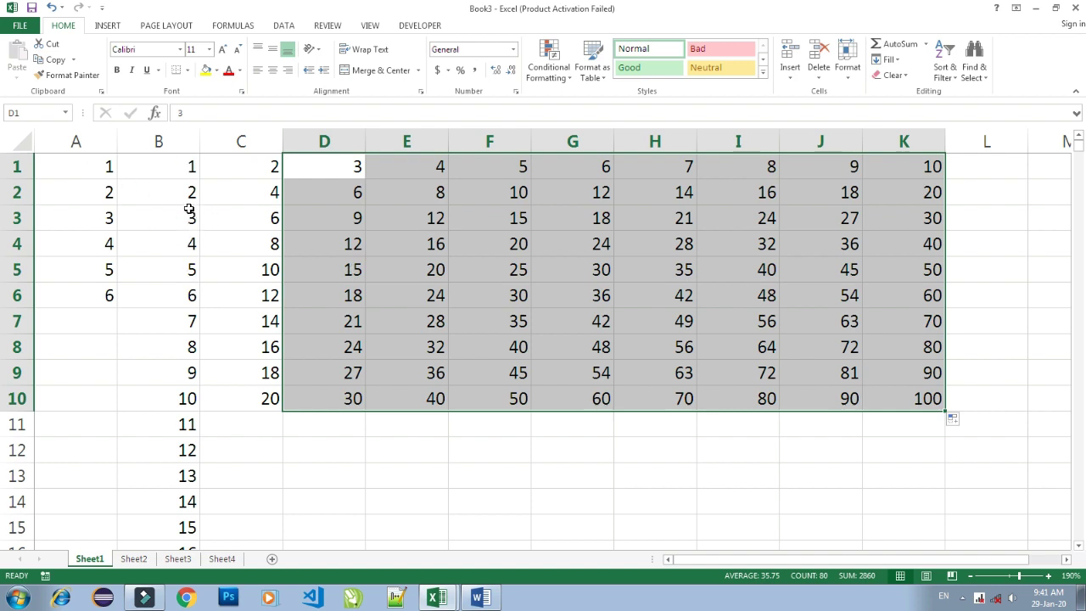
{"action": "scroll", "coordinate": [189, 208], "scroll_direction": "down", "scroll_amount": 4}
- Enter 1 in E21 as the start of a new series
{"action": "scroll", "coordinate": [189, 209], "scroll_direction": "down", "scroll_amount": 2}
{"action": "left_click", "coordinate": [394, 211]}
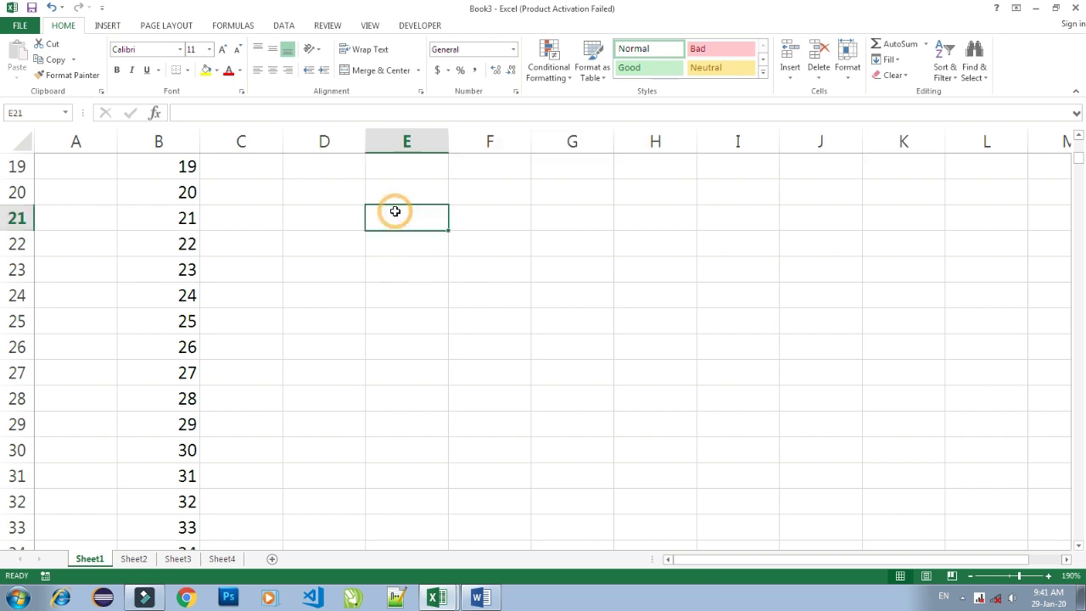
{"action": "type", "text": "1"}
{"action": "key", "text": "Return"}
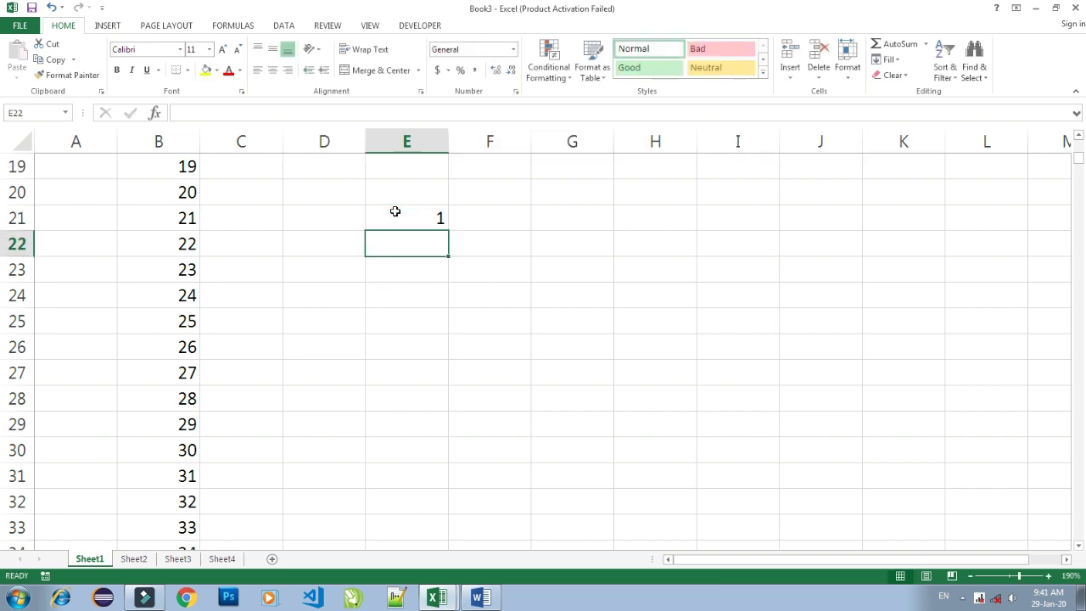
{"action": "left_click", "coordinate": [395, 211]}
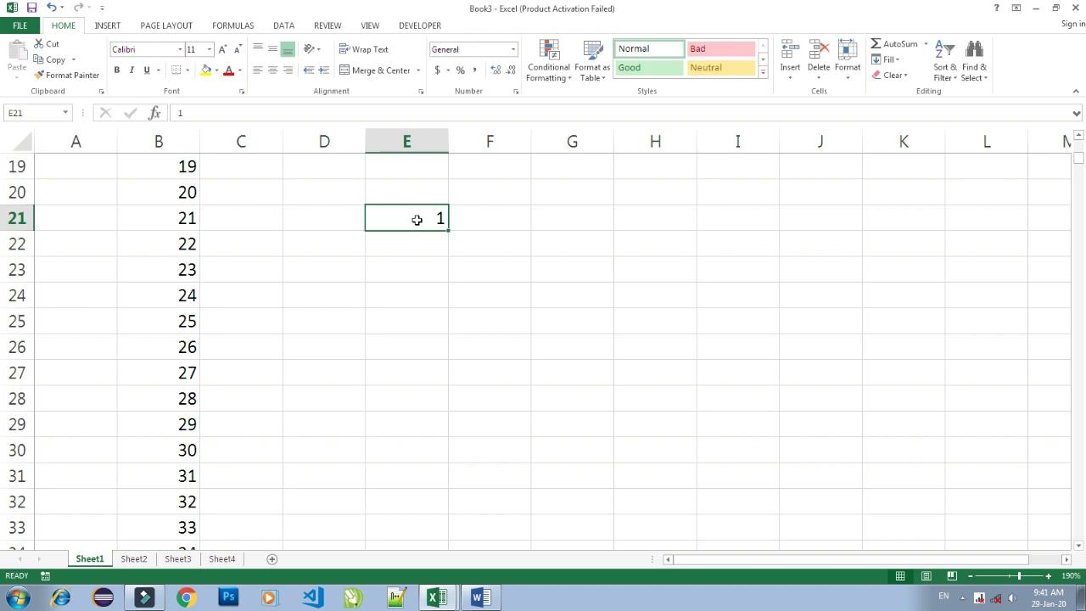
- Fill a column series from E21 with step value 1 and stop value 10
{"action": "key", "text": "alt+e"}
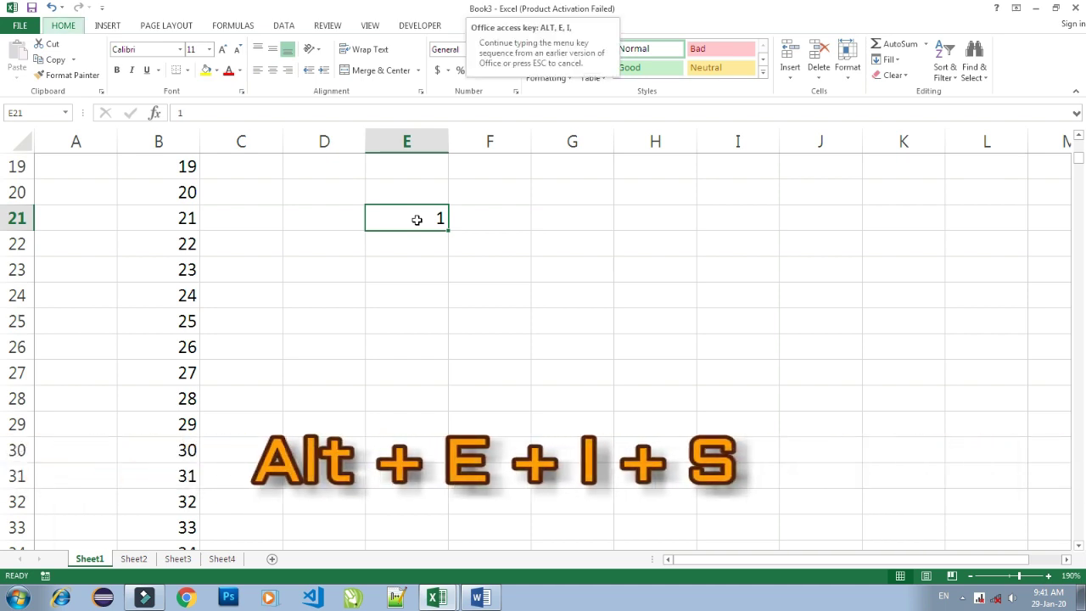
{"action": "key", "text": "i"}
{"action": "key", "text": "s"}
{"action": "mouse_move", "coordinate": [402, 92]}
{"action": "left_mouse_down"}
{"action": "mouse_move", "coordinate": [415, 247]}
{"action": "mouse_move", "coordinate": [559, 224]}
{"action": "left_mouse_up"}
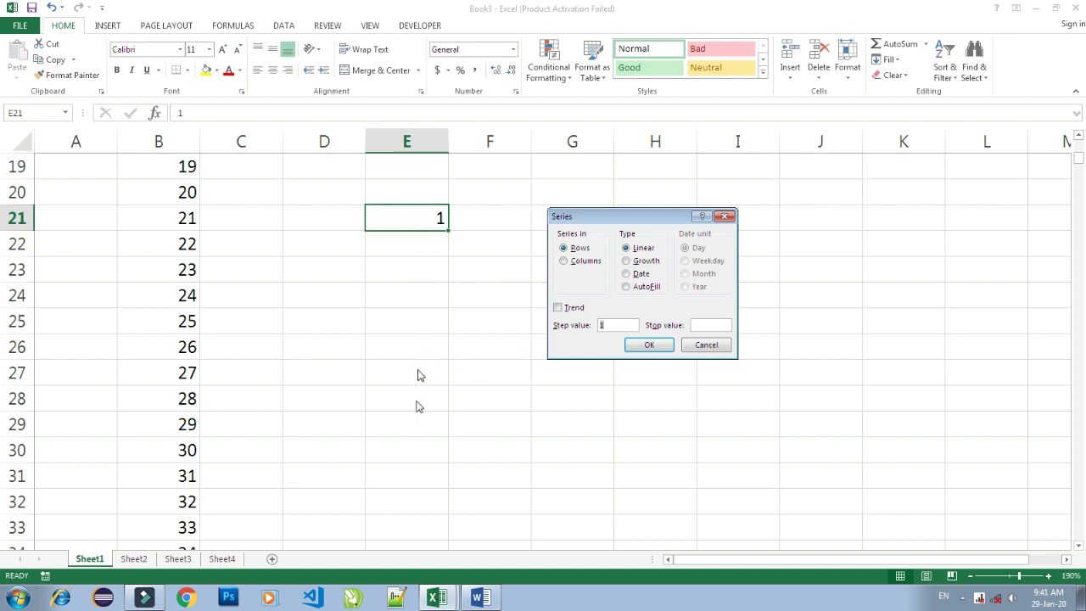
{"action": "left_click", "coordinate": [576, 263]}
{"action": "left_click", "coordinate": [610, 326]}
{"action": "left_click", "coordinate": [709, 325]}
{"action": "left_click", "coordinate": [644, 348]}
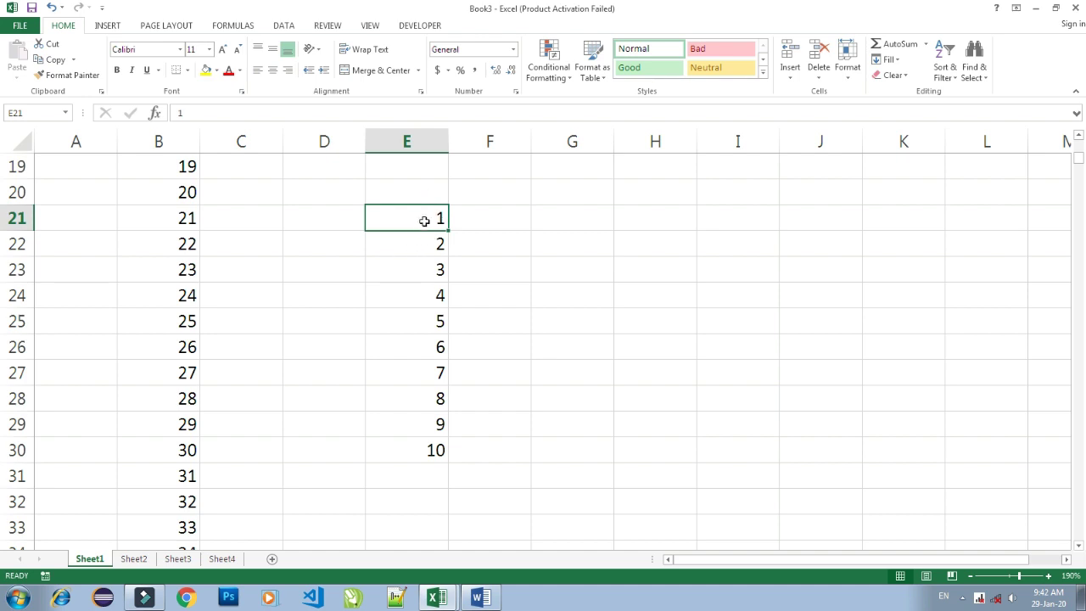
{"action": "left_click", "coordinate": [494, 218]}
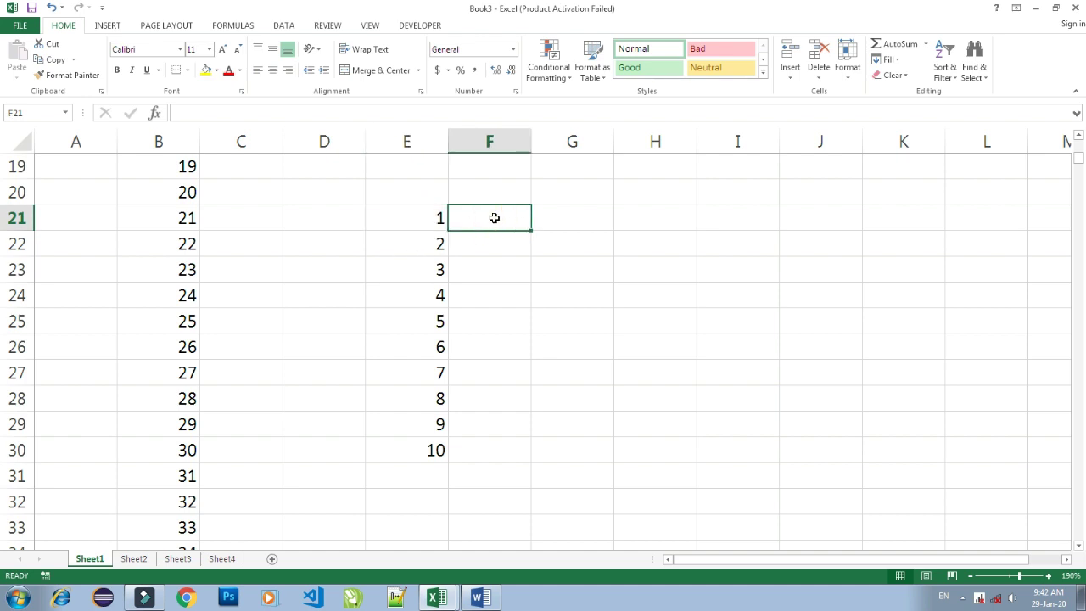
- Enter 1-01-20 in F21 and fill a daily date series down column F to 10-01-20
{"action": "type", "text": "01-0"}
{"action": "type", "text": "1-"}
{"action": "type", "text": "20"}
{"action": "key", "text": "Return"}
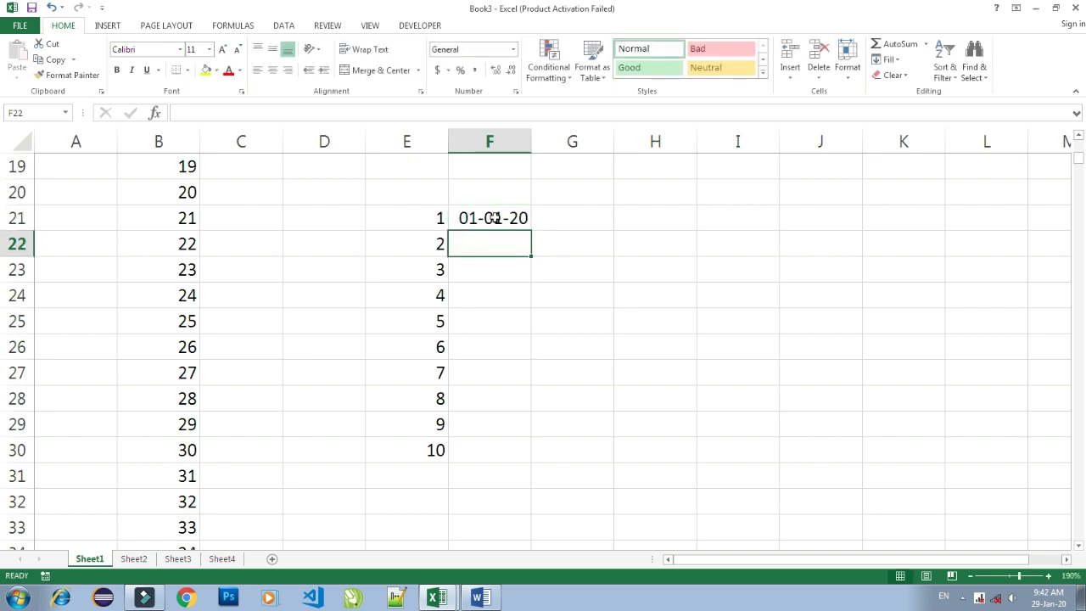
{"action": "left_click", "coordinate": [489, 218]}
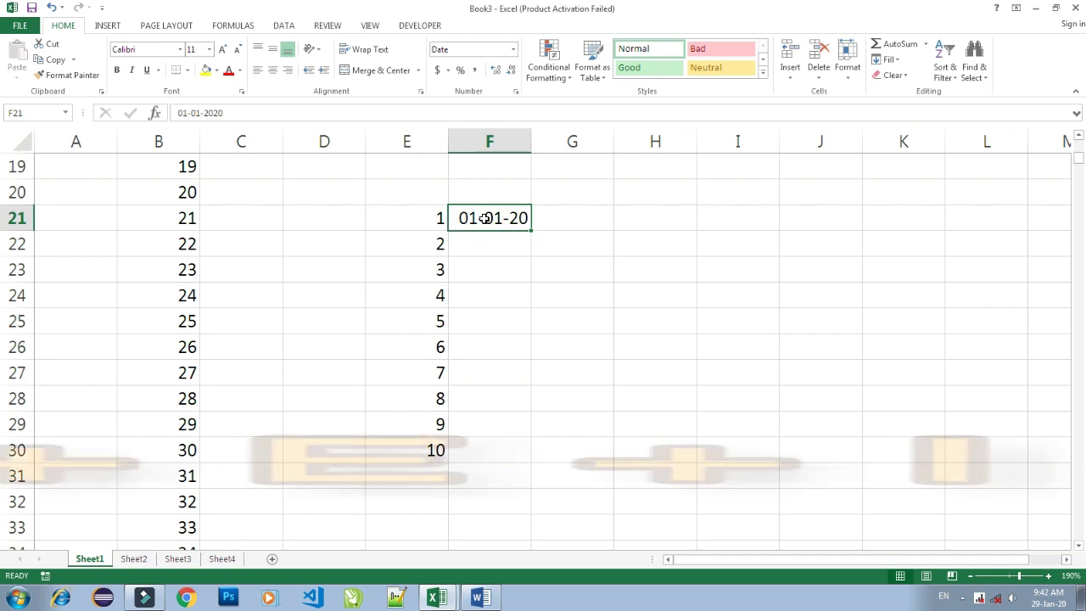
{"action": "key", "text": "alt+e"}
{"action": "key", "text": "i"}
{"action": "key", "text": "s"}
{"action": "type", "text": "10-1-20"}
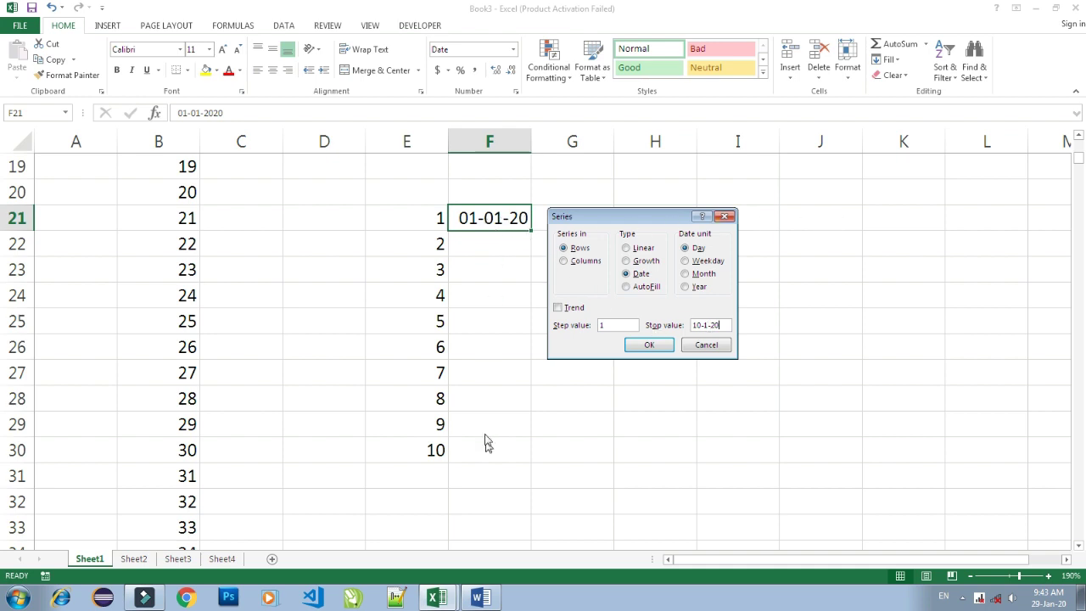
{"action": "left_click", "coordinate": [585, 263]}
{"action": "left_click", "coordinate": [649, 345]}
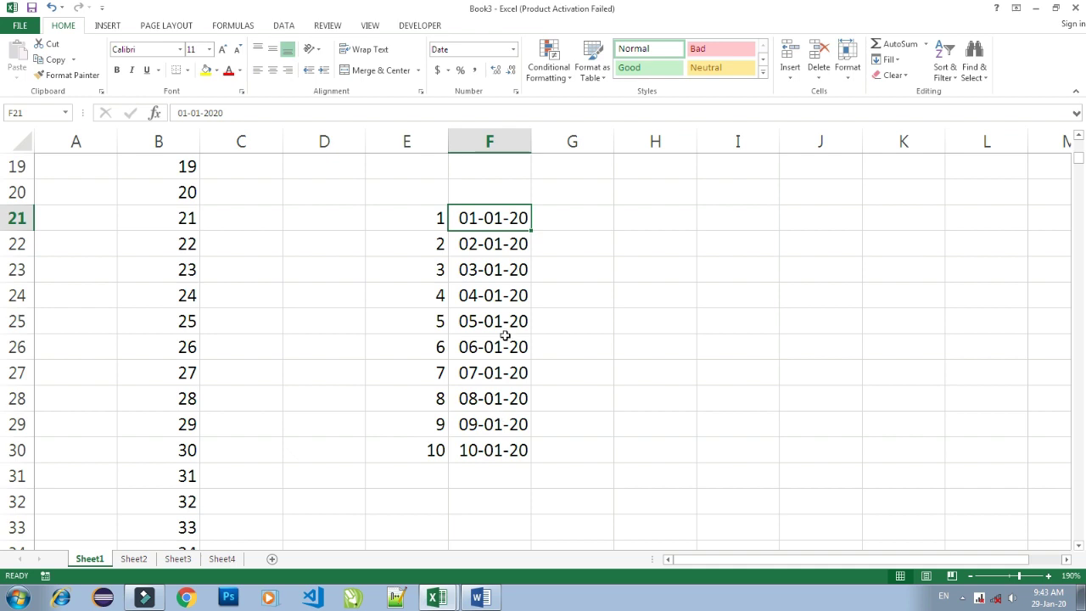
{"action": "scroll", "coordinate": [477, 272], "scroll_direction": "up", "scroll_amount": 3}
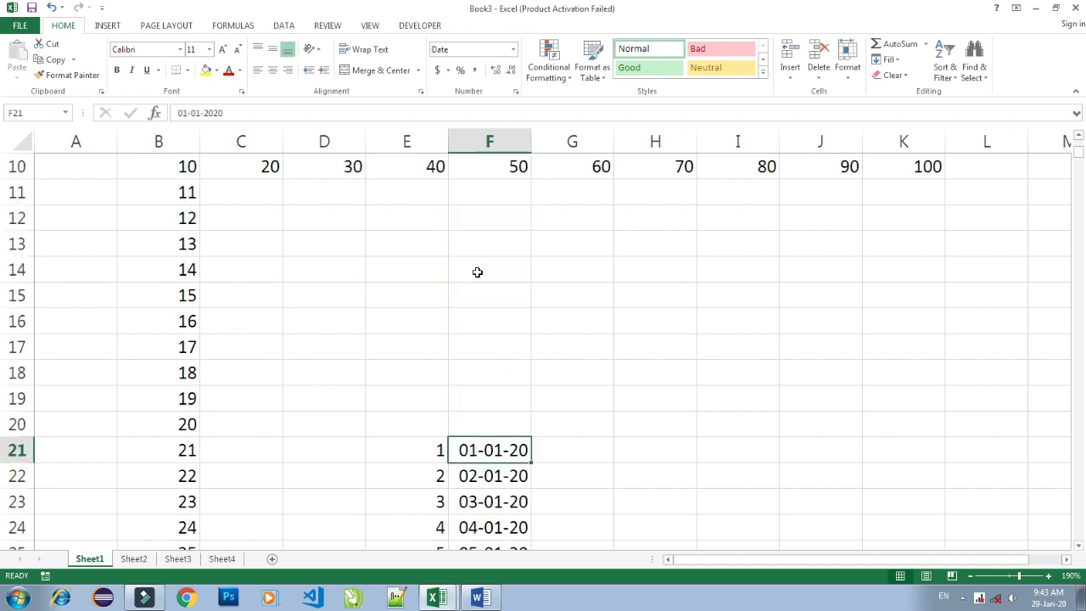
{"action": "scroll", "coordinate": [478, 272], "scroll_direction": "up", "scroll_amount": 3}
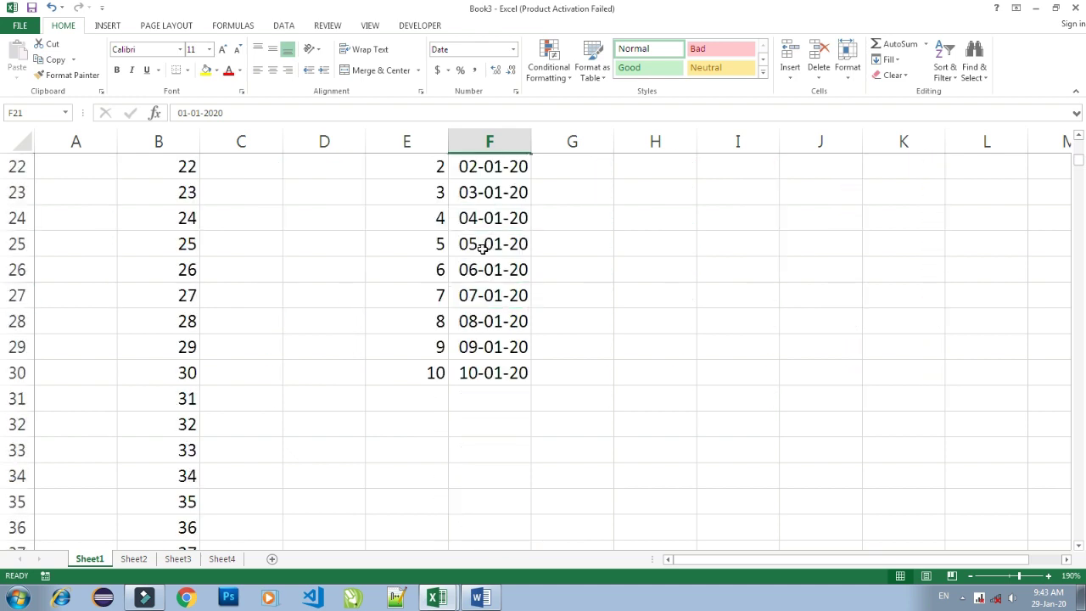
- On Sheet2, enter 200 in B3 and 300 in C3
{"action": "left_click", "coordinate": [133, 559]}
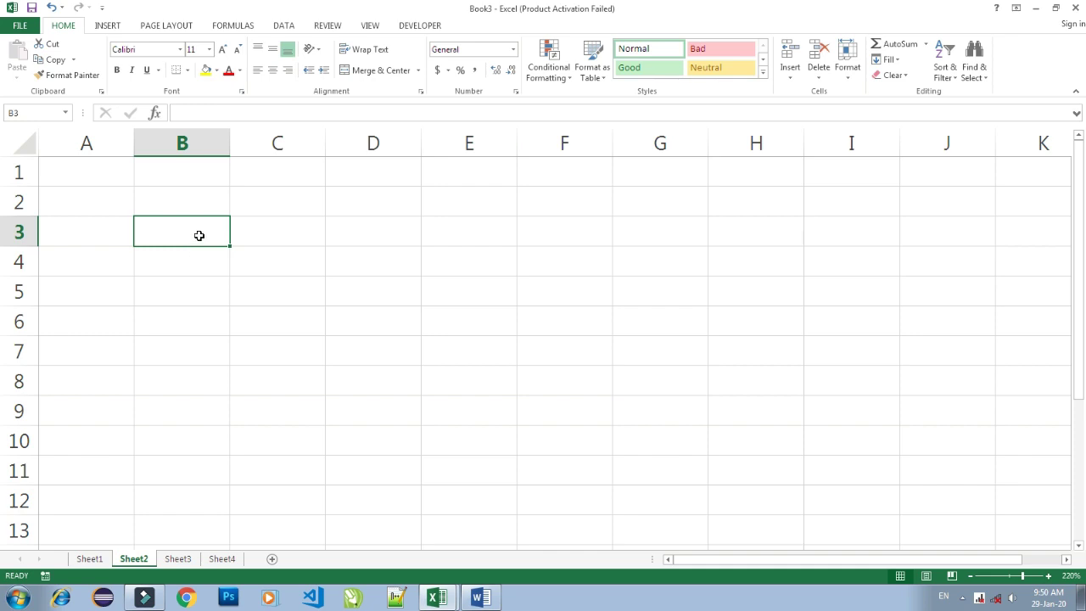
{"action": "type", "text": "200"}
{"action": "key", "text": "Tab"}
{"action": "type", "text": "300"}
{"action": "key", "text": "Tab"}
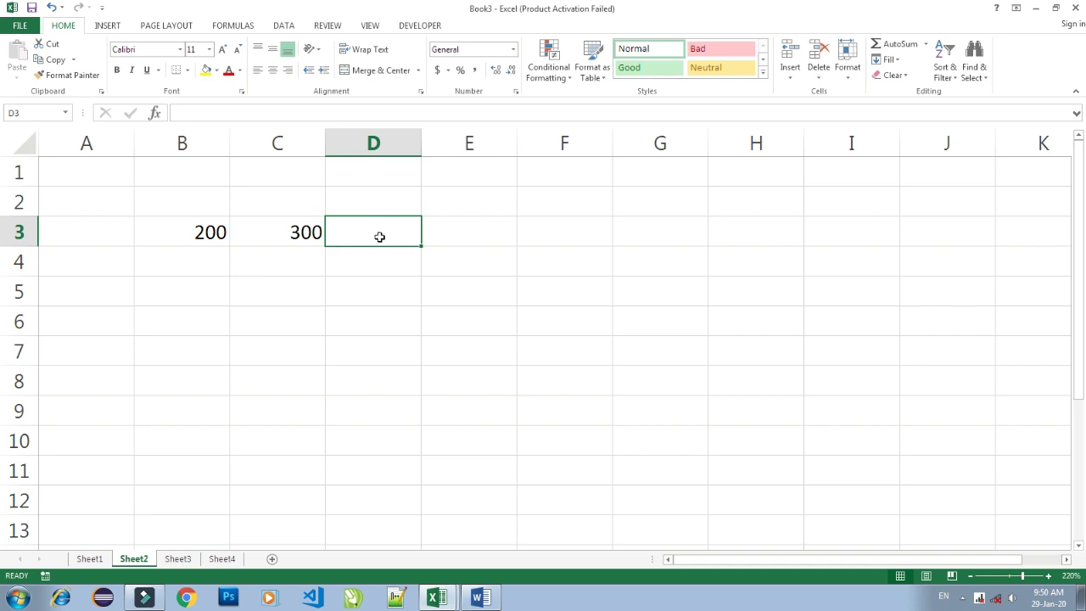
{"action": "left_click", "coordinate": [302, 231]}
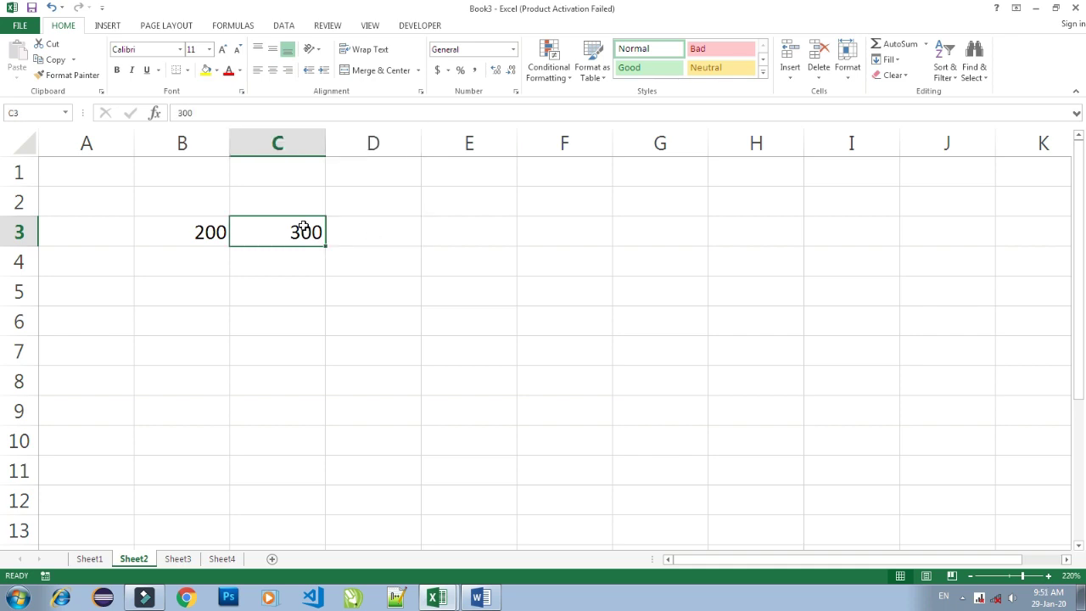
- Enter the formula =b3+c3 in D3 so it shows 500
{"action": "left_click", "coordinate": [365, 233]}
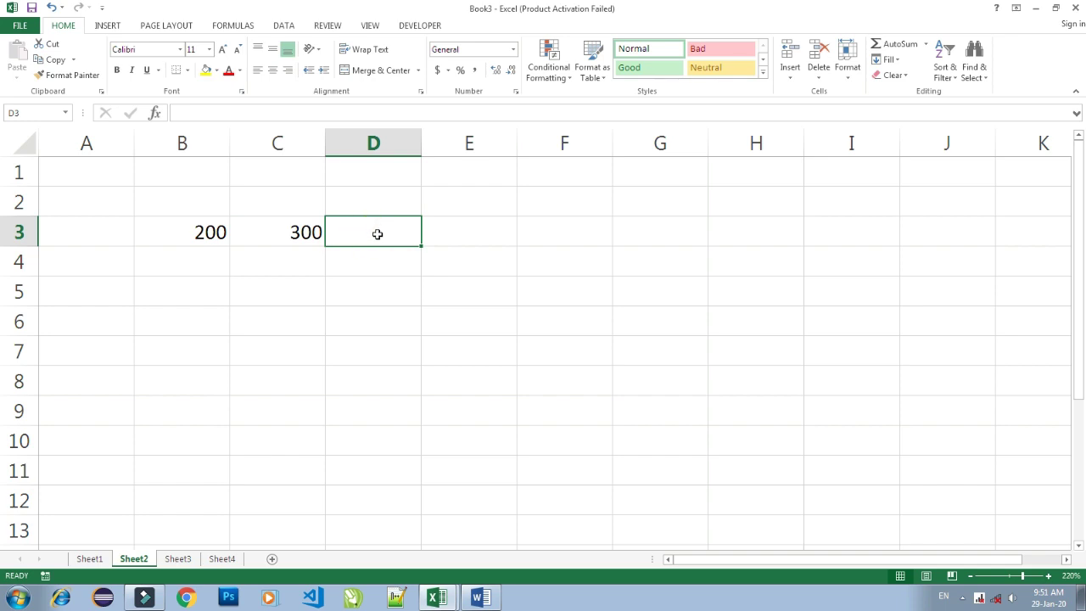
{"action": "type", "text": "="}
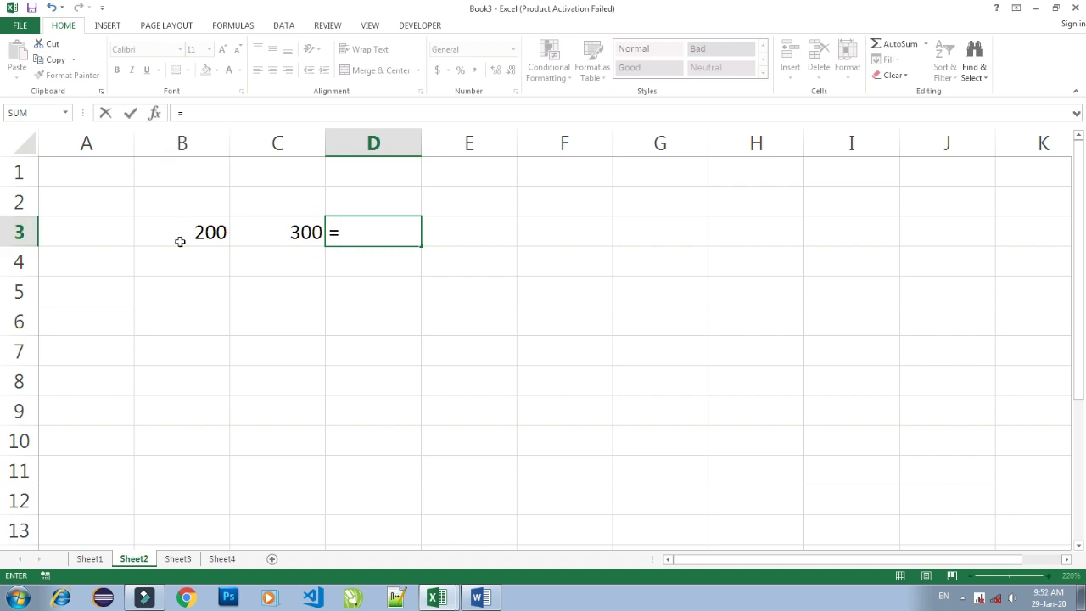
{"action": "left_click", "coordinate": [348, 237]}
{"action": "type", "text": "b"}
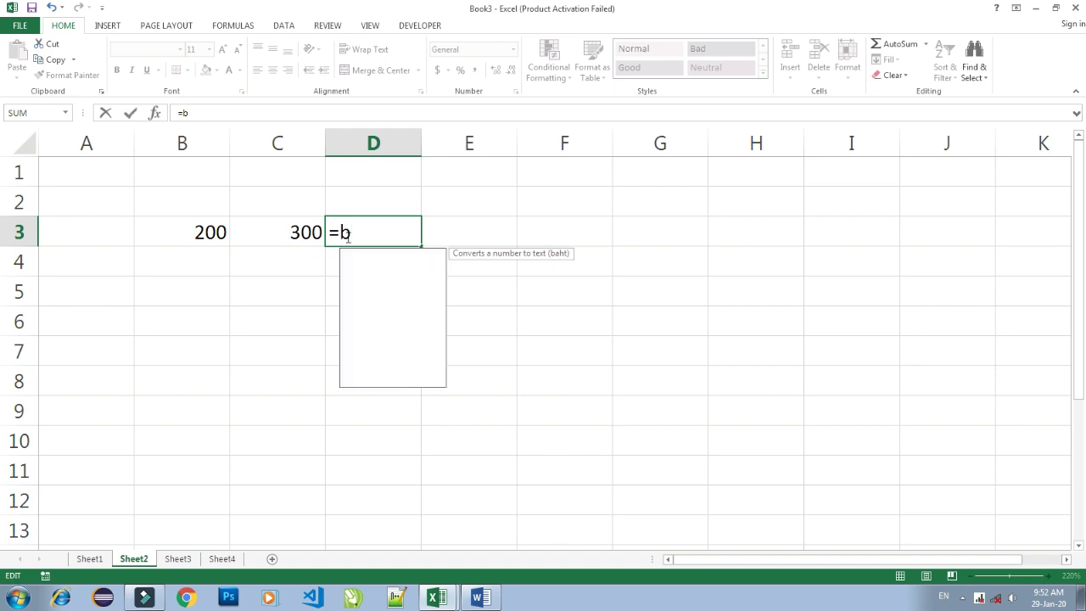
{"action": "type", "text": "3"}
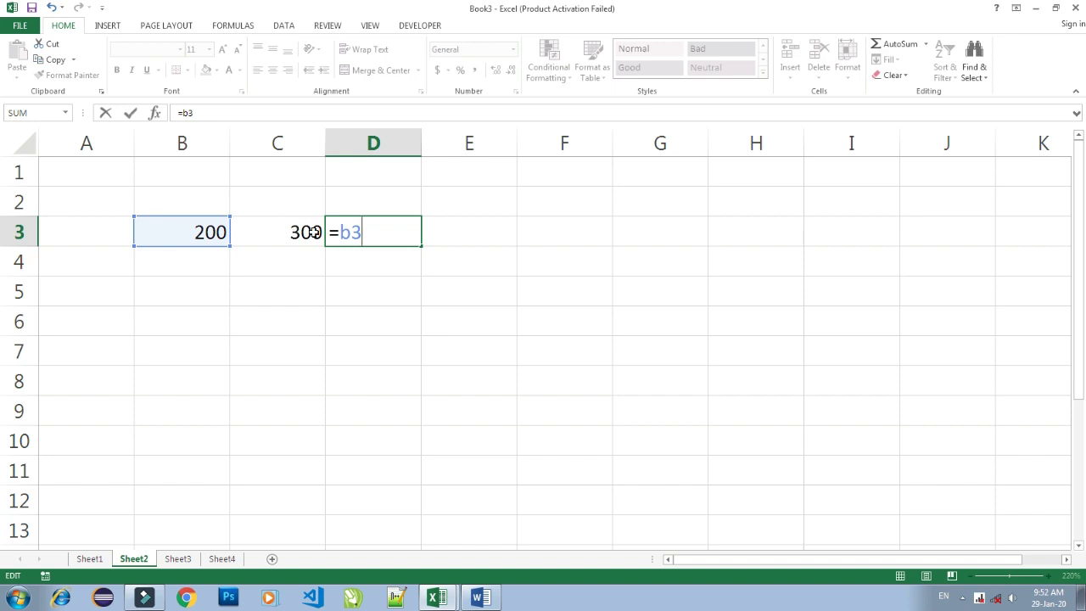
{"action": "type", "text": "+"}
{"action": "type", "text": "c3"}
{"action": "key", "text": "Return"}
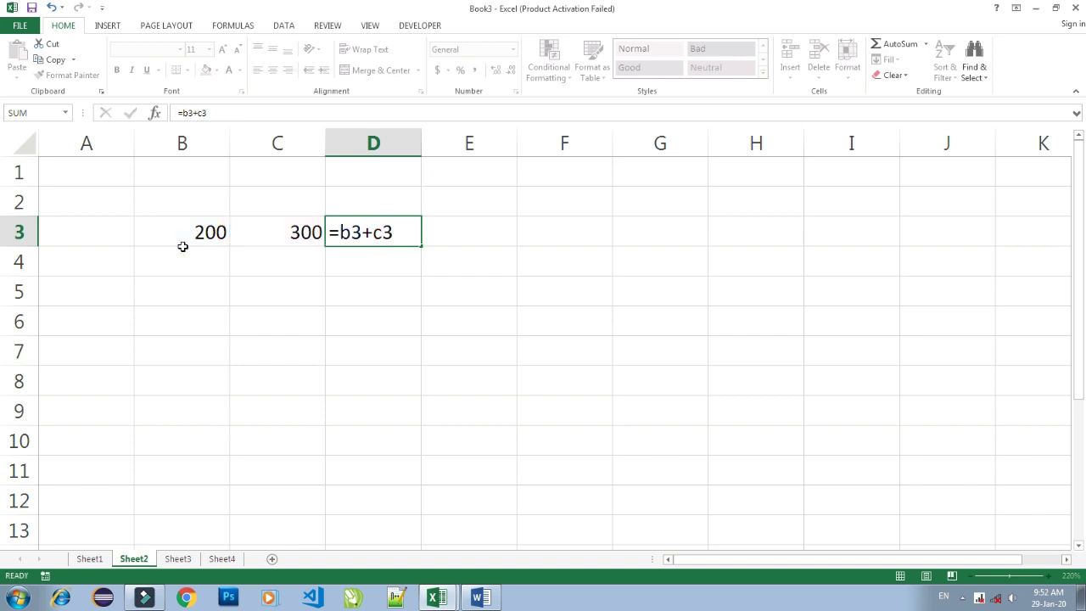
{"action": "left_click", "coordinate": [379, 236]}
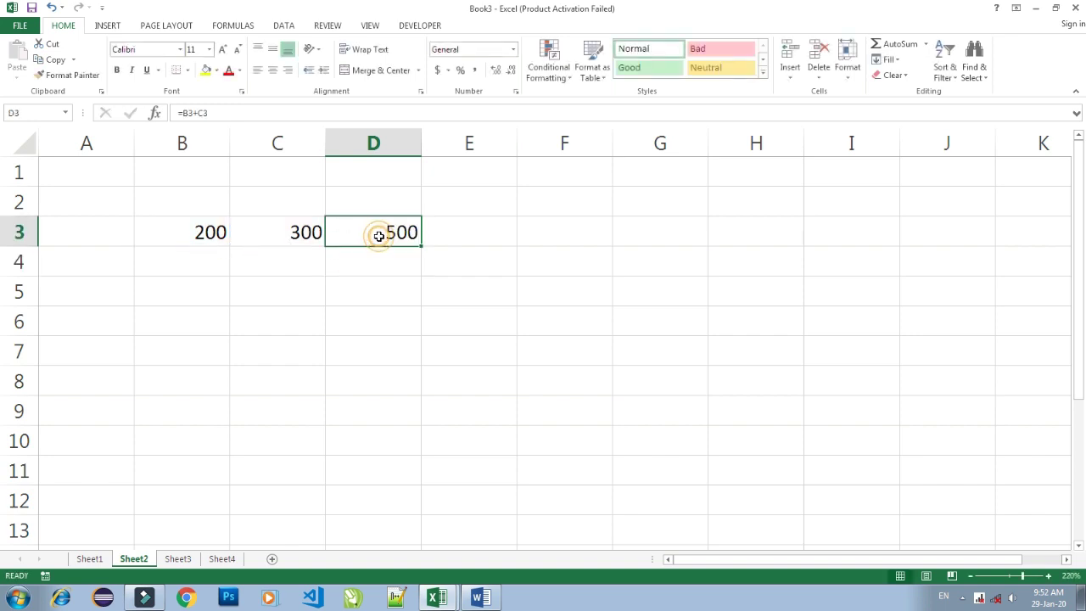
{"action": "left_click", "coordinate": [194, 295]}
- Enter 52, 62, 45, 41 and 52 across B5:F5
{"action": "type", "text": "52"}
{"action": "key", "text": "Tab"}
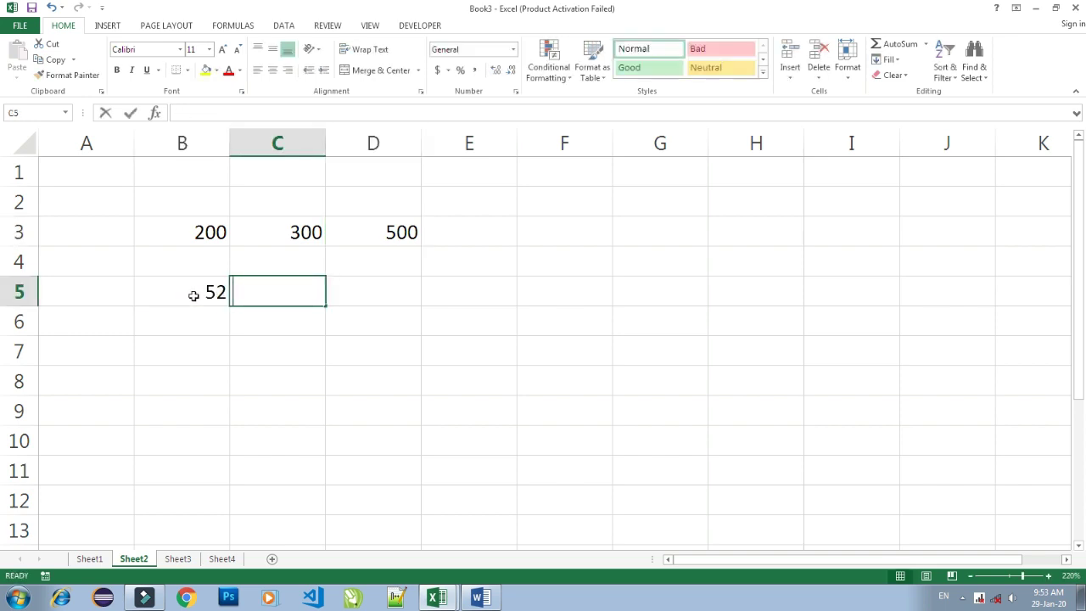
{"action": "type", "text": "62"}
{"action": "key", "text": "Tab"}
{"action": "type", "text": "45"}
{"action": "key", "text": "Tab"}
{"action": "type", "text": "41"}
{"action": "key", "text": "Tab"}
{"action": "type", "text": "52"}
{"action": "key", "text": "Tab"}
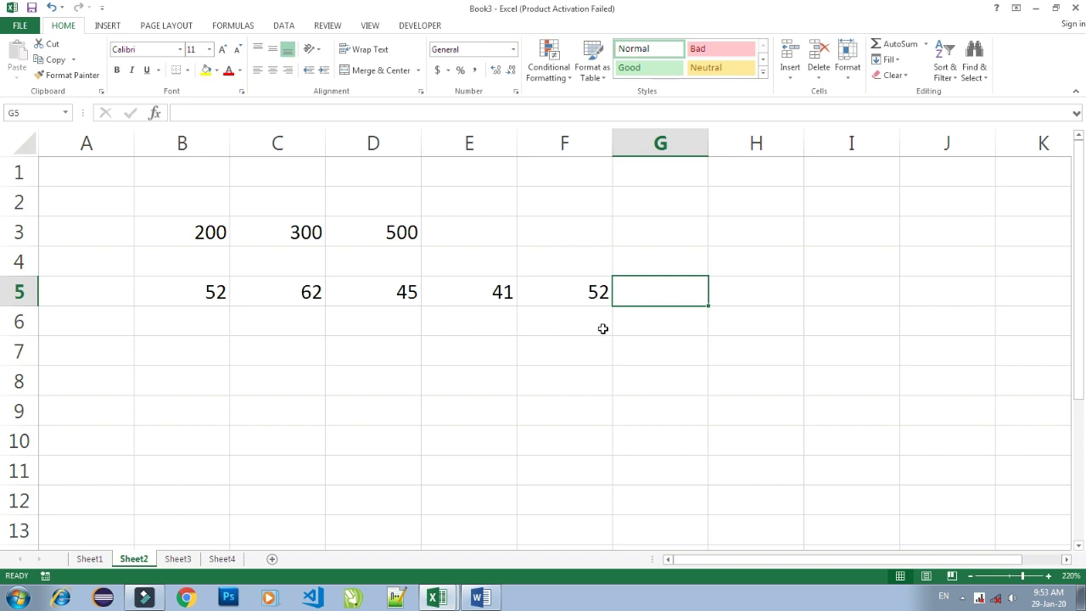
- In G5, build the formula =B5+C5+D5+E5+F5 to total the row as 252
{"action": "type", "text": "="}
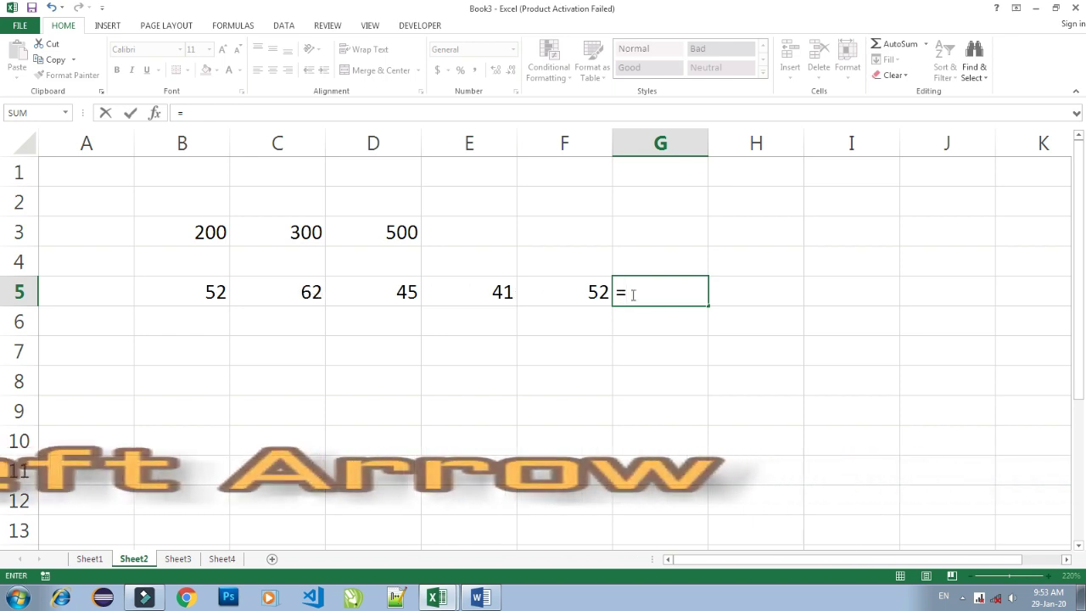
{"action": "key", "text": "Left"}
{"action": "key", "text": "Left"}
{"action": "key", "text": "Left"}
{"action": "key", "text": "Left"}
{"action": "key", "text": "Left"}
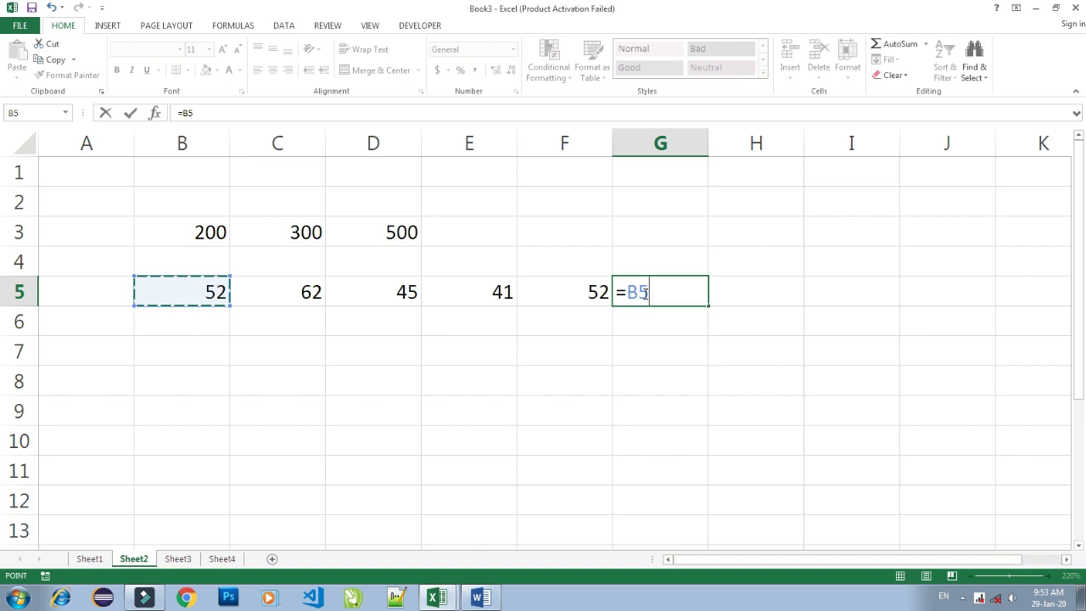
{"action": "type", "text": "+"}
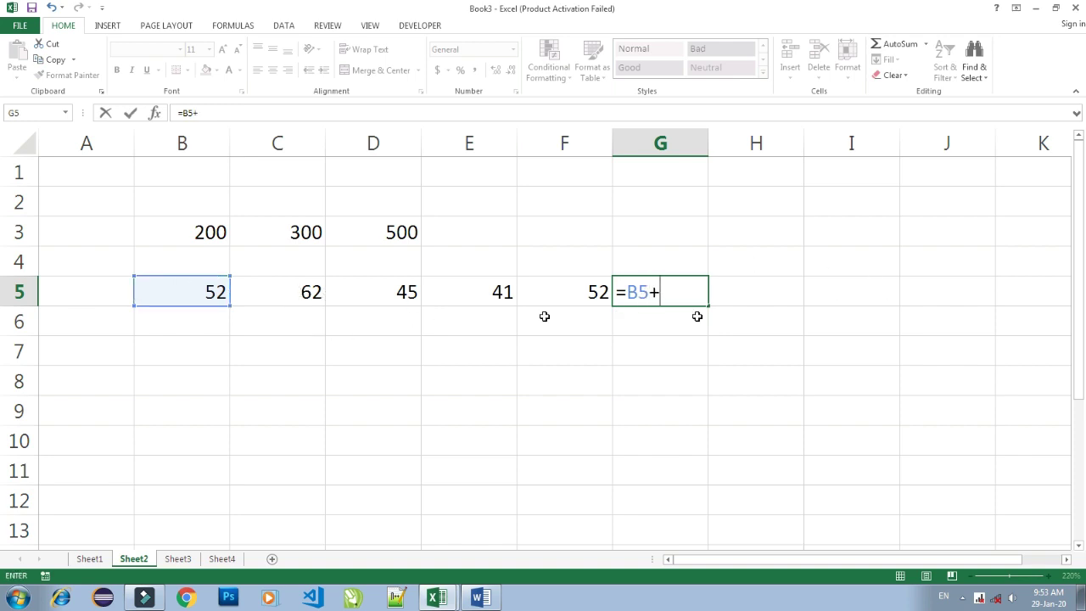
{"action": "key", "text": "Left"}
{"action": "key", "text": "Left"}
{"action": "key", "text": "Left"}
{"action": "key", "text": "Left"}
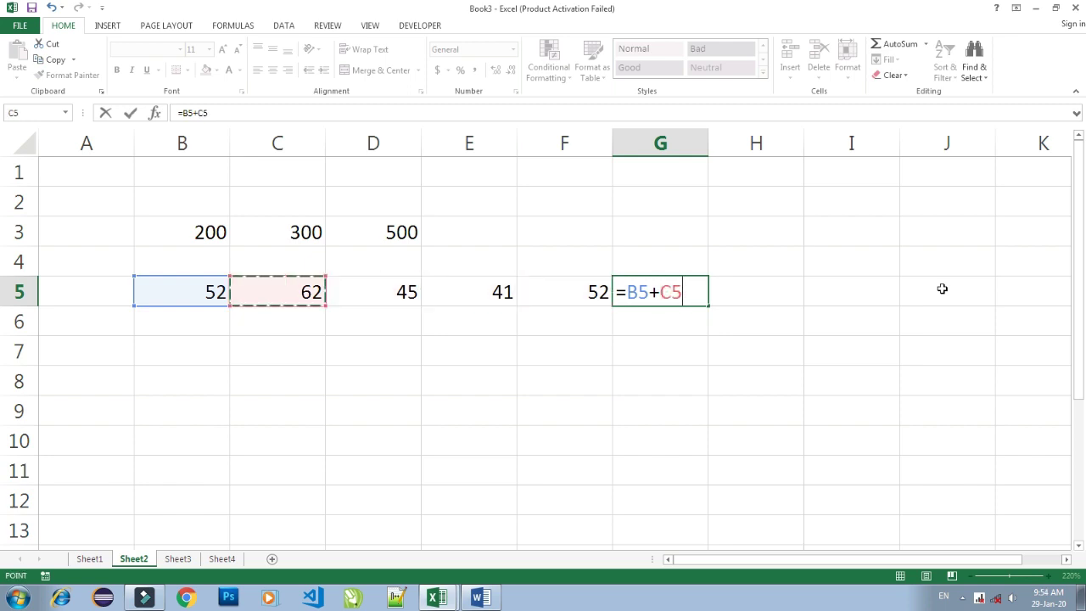
{"action": "type", "text": "+"}
{"action": "key", "text": "Left"}
{"action": "key", "text": "Left"}
{"action": "key", "text": "Left"}
{"action": "type", "text": "+"}
{"action": "key", "text": "Left"}
{"action": "key", "text": "Left"}
{"action": "type", "text": "+"}
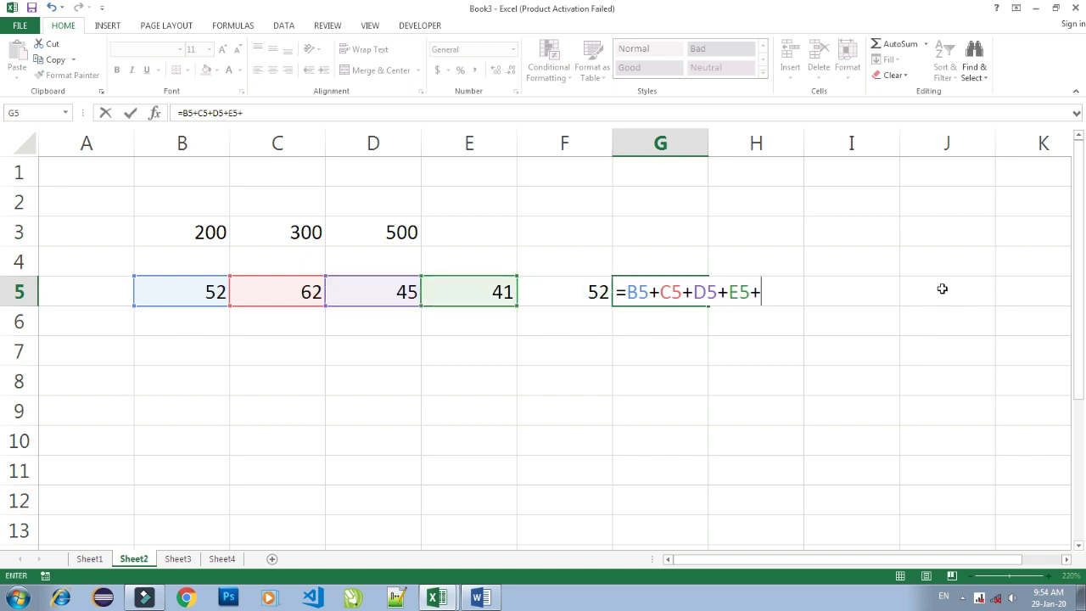
{"action": "key", "text": "Left"}
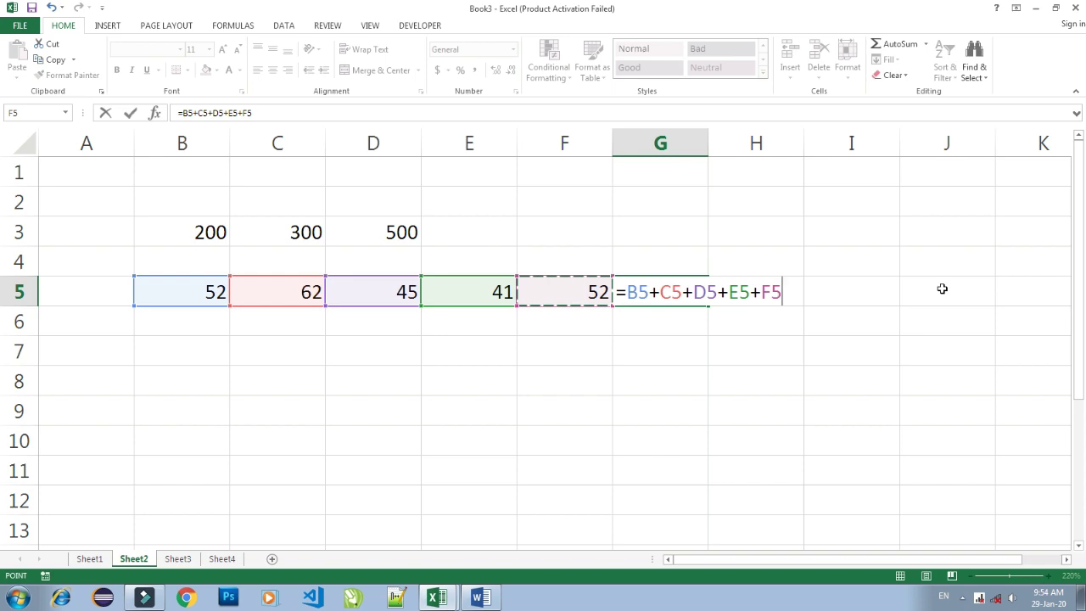
{"action": "key", "text": "Return"}
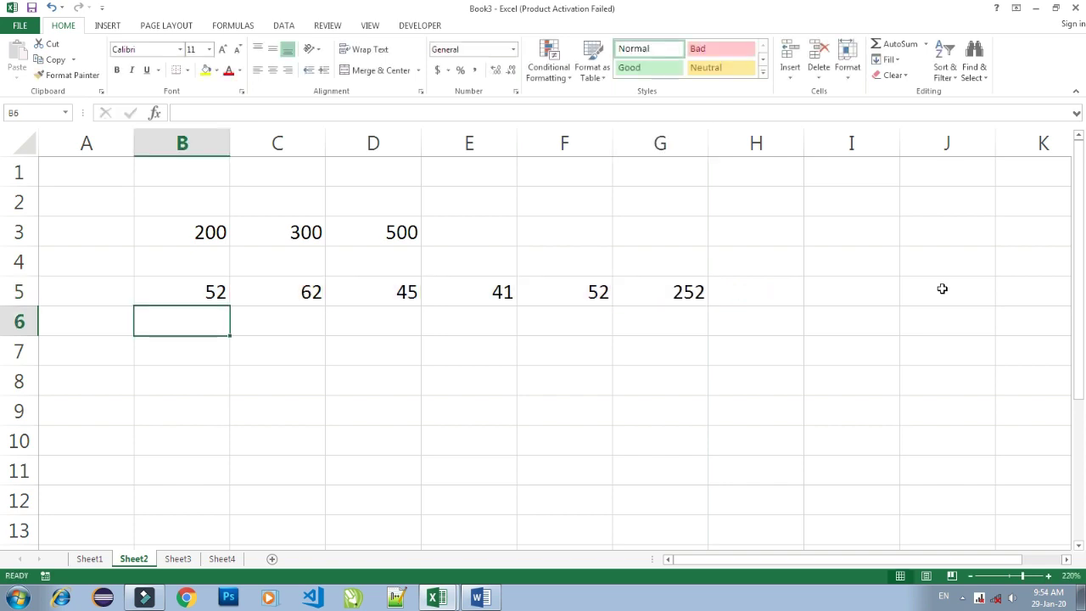
- After checking G5's formula, enter 49, 85, 69, 75, 84, 52 and 42 across B7:H7
{"action": "left_click", "coordinate": [679, 293]}
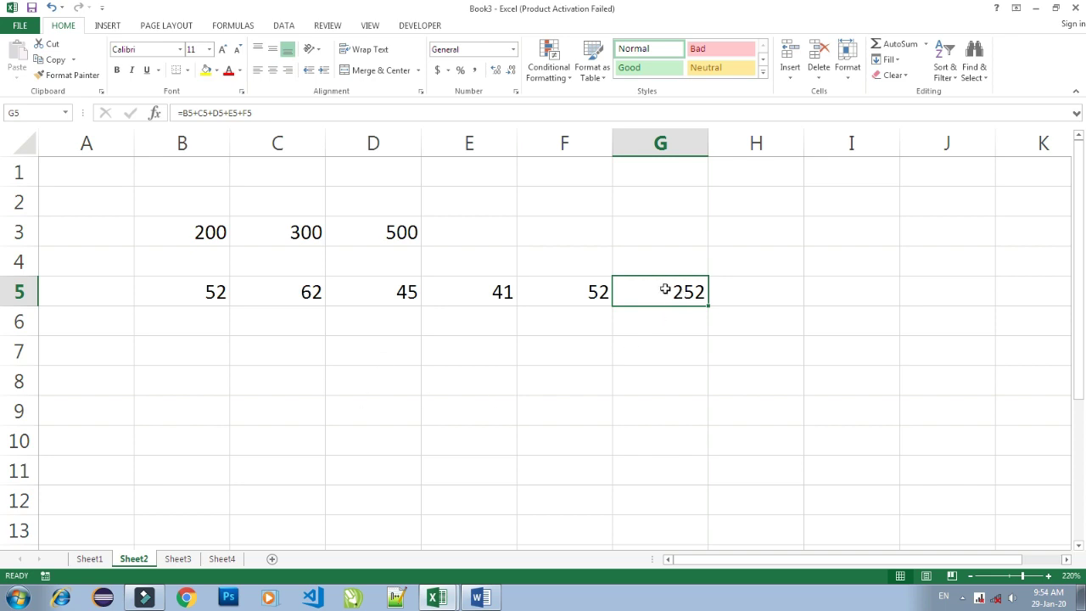
{"action": "left_click", "coordinate": [182, 354]}
{"action": "type", "text": "49"}
{"action": "key", "text": "Tab"}
{"action": "type", "text": "85"}
{"action": "key", "text": "Tab"}
{"action": "type", "text": "69"}
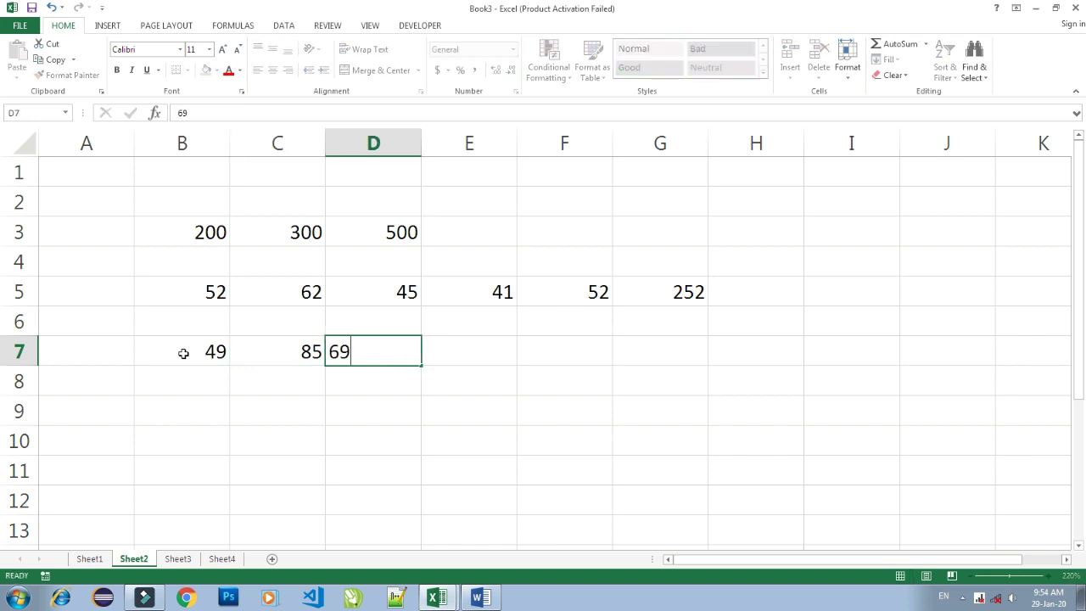
{"action": "key", "text": "Tab"}
{"action": "key", "text": "Tab"}
{"action": "type", "text": "84"}
{"action": "key", "text": "Tab"}
{"action": "type", "text": "52"}
{"action": "key", "text": "Tab"}
{"action": "type", "text": "42"}
{"action": "key", "text": "Tab"}
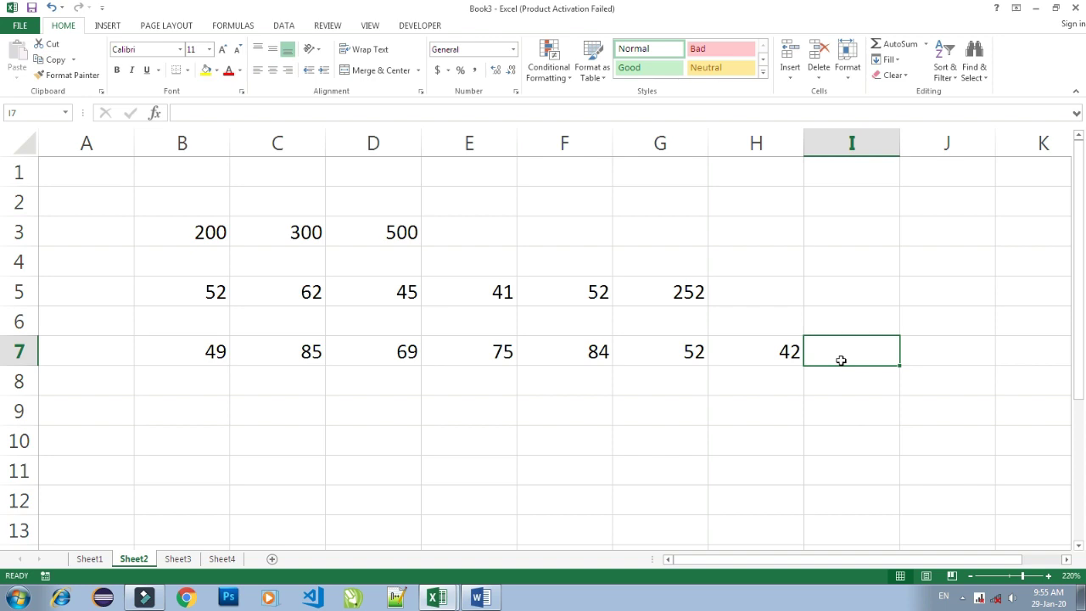
- Enter =SUM(B7:H7) in I7 to total row 7 as 456, then review the formula
{"action": "type", "text": "=su"}
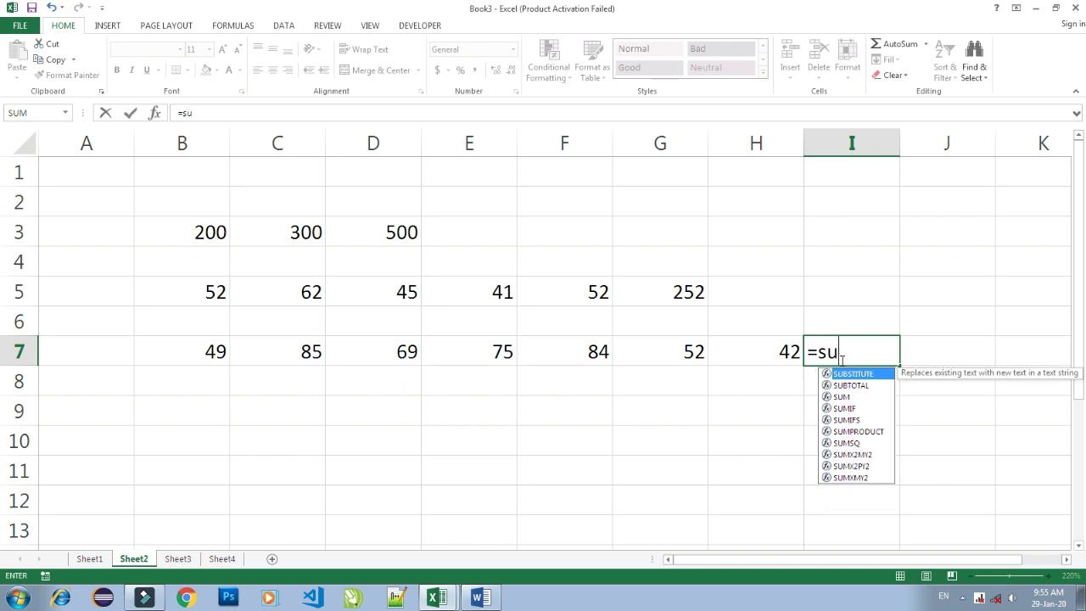
{"action": "type", "text": "m"}
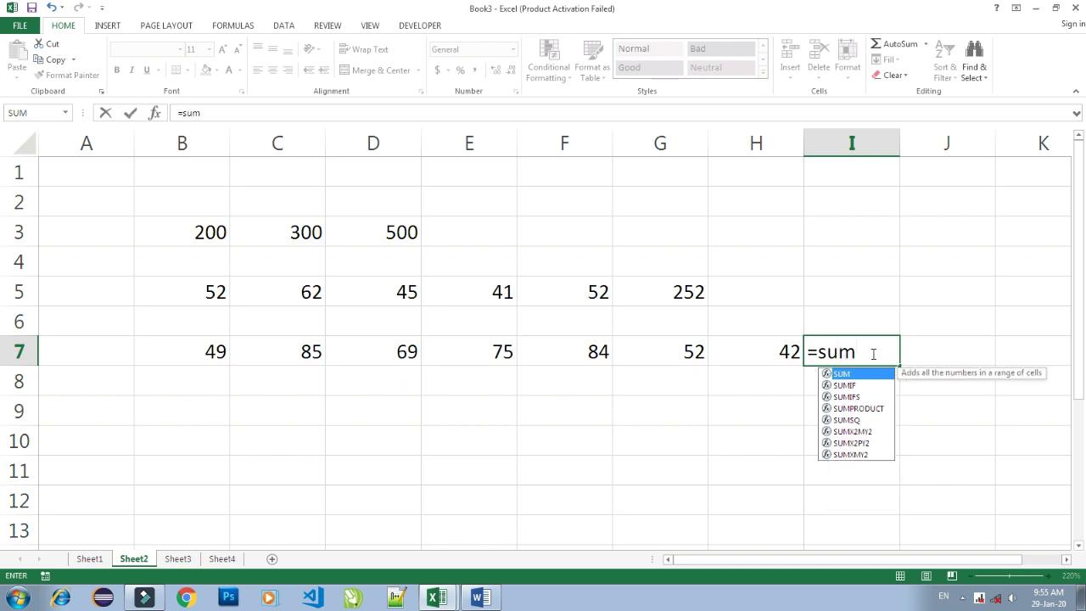
{"action": "type", "text": "("}
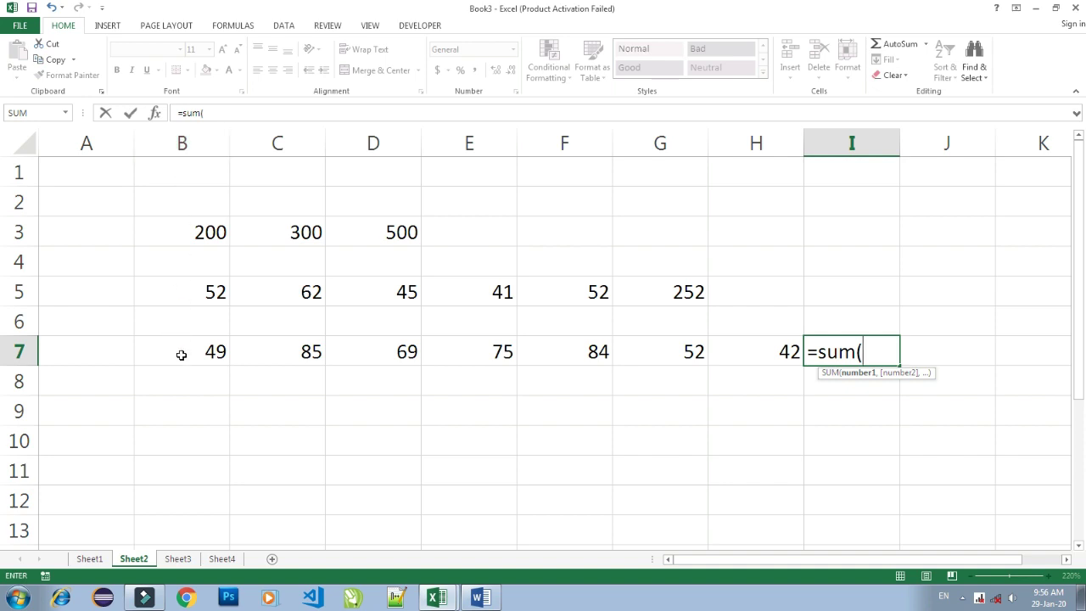
{"action": "type", "text": "b7:"}
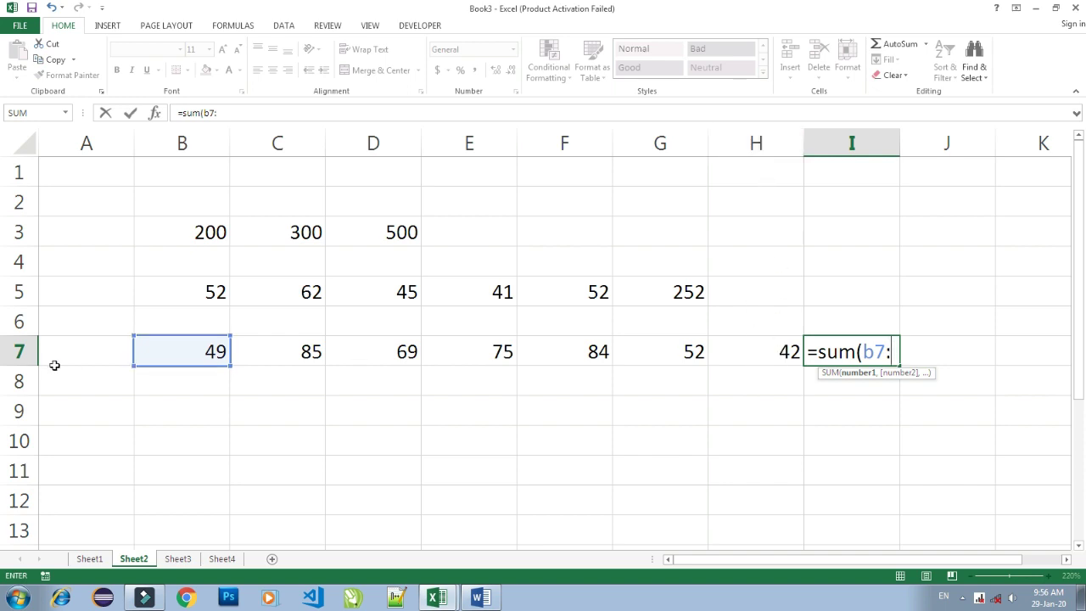
{"action": "type", "text": "h7)"}
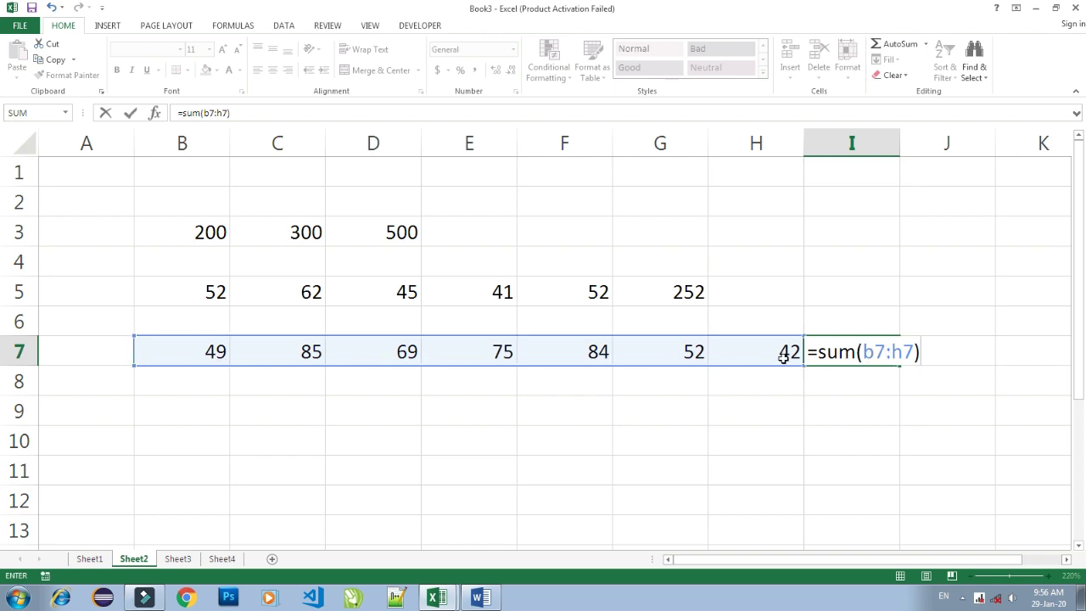
{"action": "key", "text": "Return"}
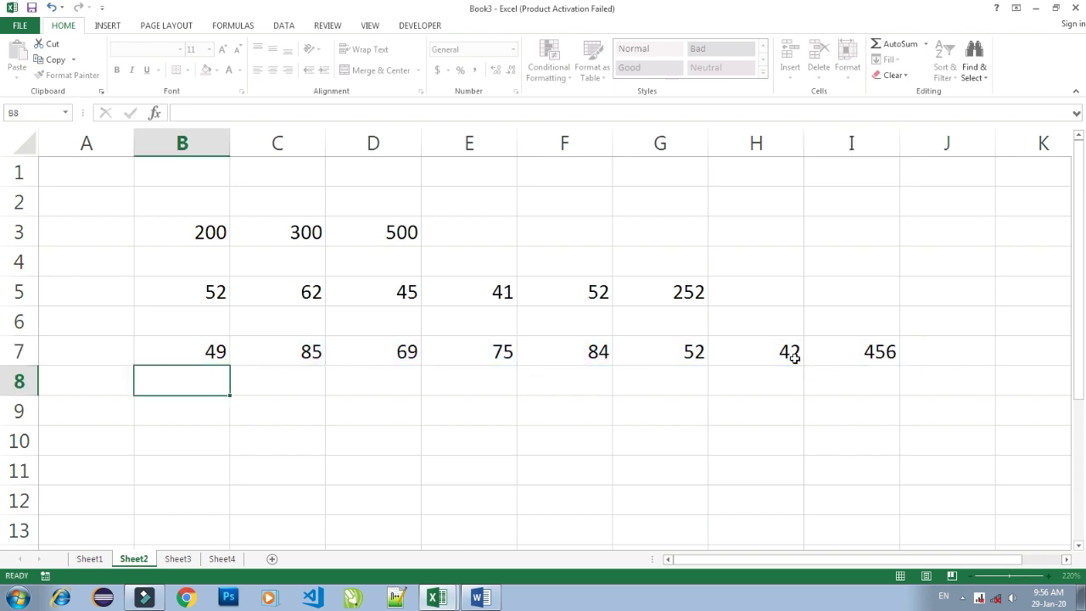
{"action": "left_click", "coordinate": [874, 351]}
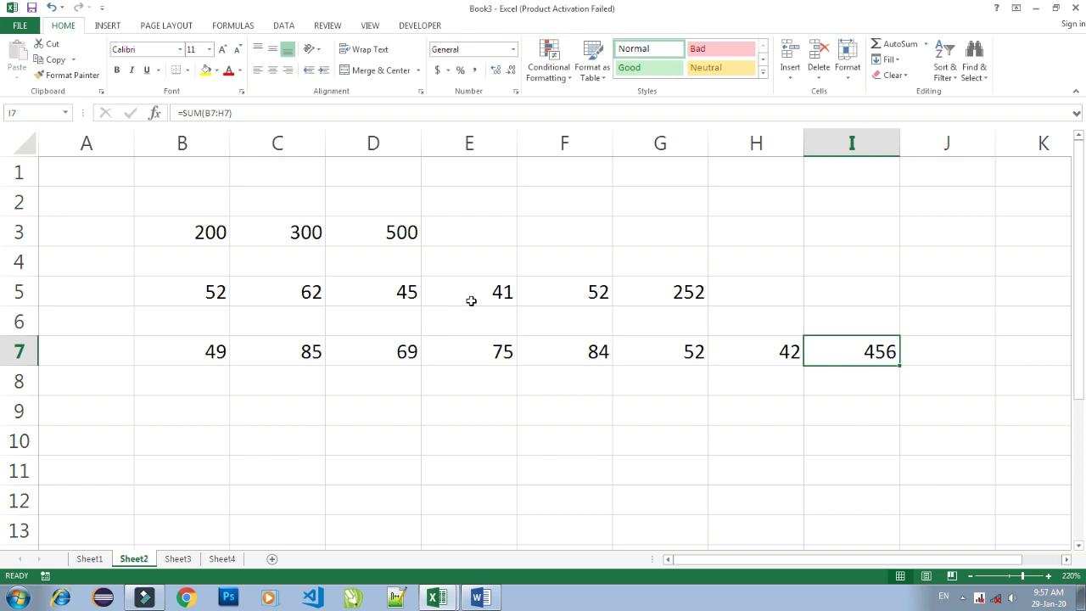
{"action": "scroll", "coordinate": [471, 300], "scroll_direction": "down", "scroll_amount": 2}
- Enter 50 in B12 and 30 in C12
{"action": "scroll", "coordinate": [471, 301], "scroll_direction": "down", "scroll_amount": 1}
{"action": "left_click", "coordinate": [203, 231]}
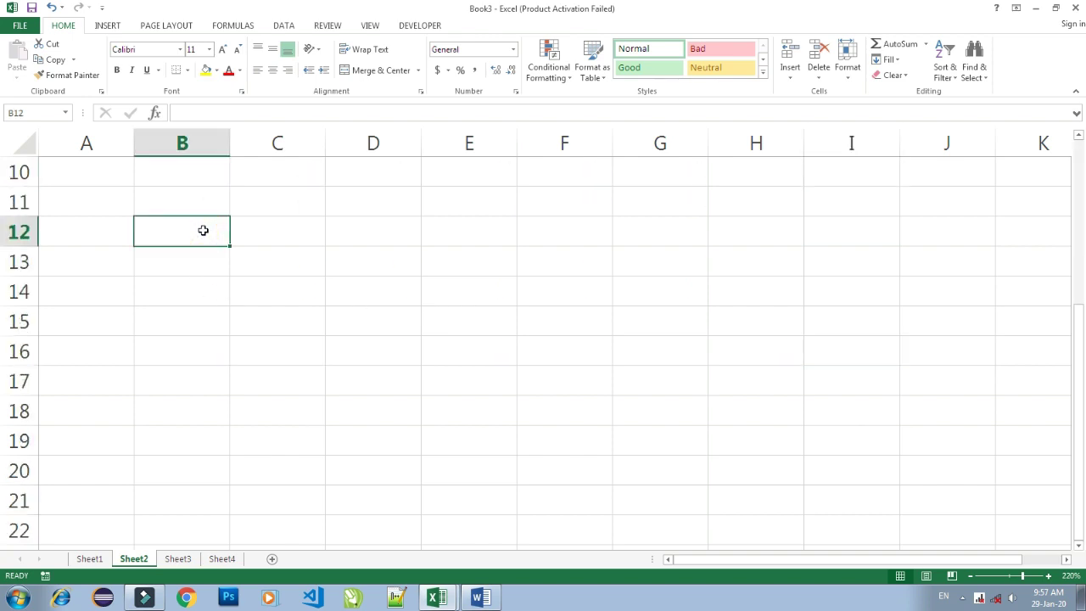
{"action": "type", "text": "50"}
{"action": "key", "text": "Tab"}
{"action": "type", "text": "30"}
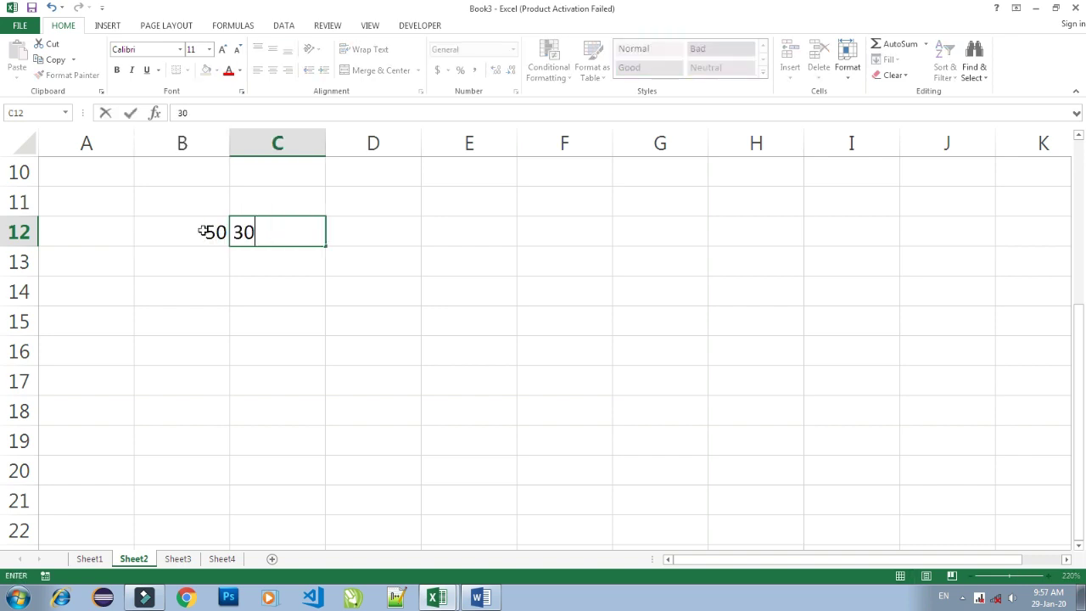
{"action": "key", "text": "Tab"}
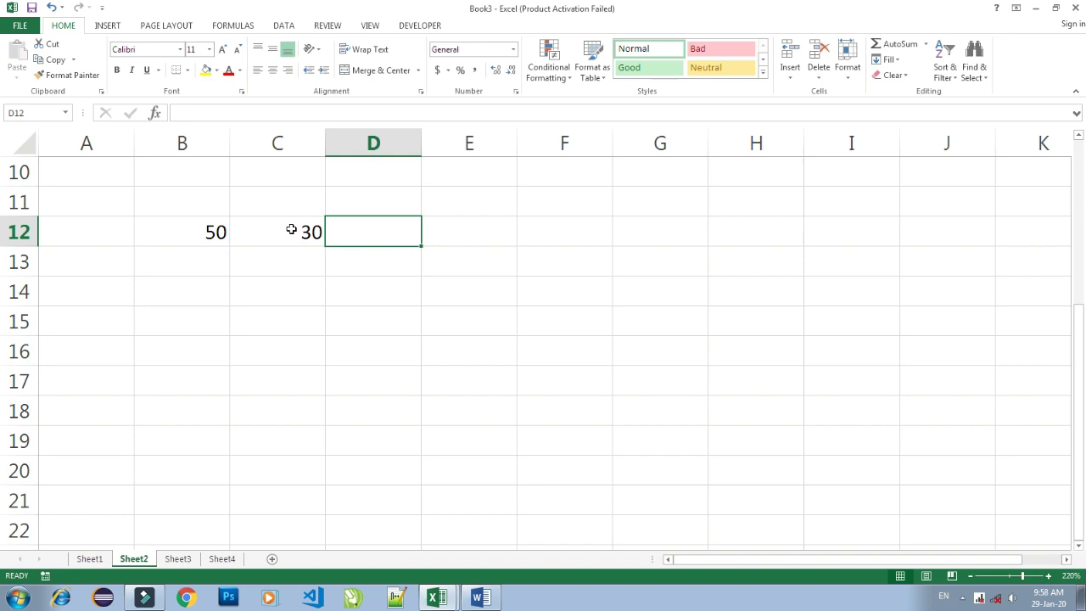
- In D12, enter the subtraction formula =B12-C12, giving 20
{"action": "type", "text": "="}
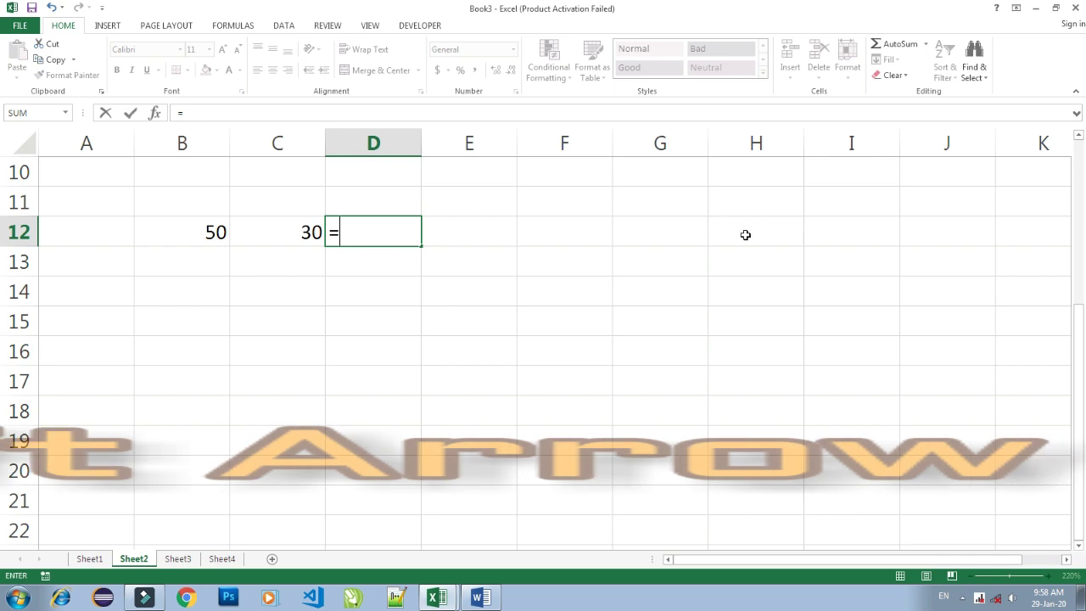
{"action": "key", "text": "Left"}
{"action": "key", "text": "Left"}
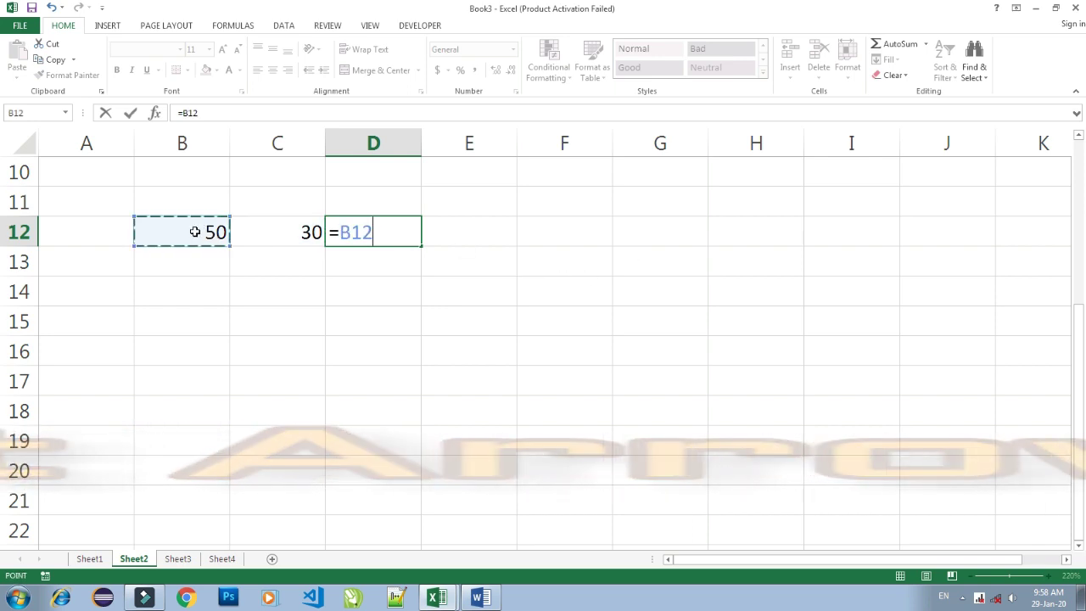
{"action": "left_click", "coordinate": [352, 234]}
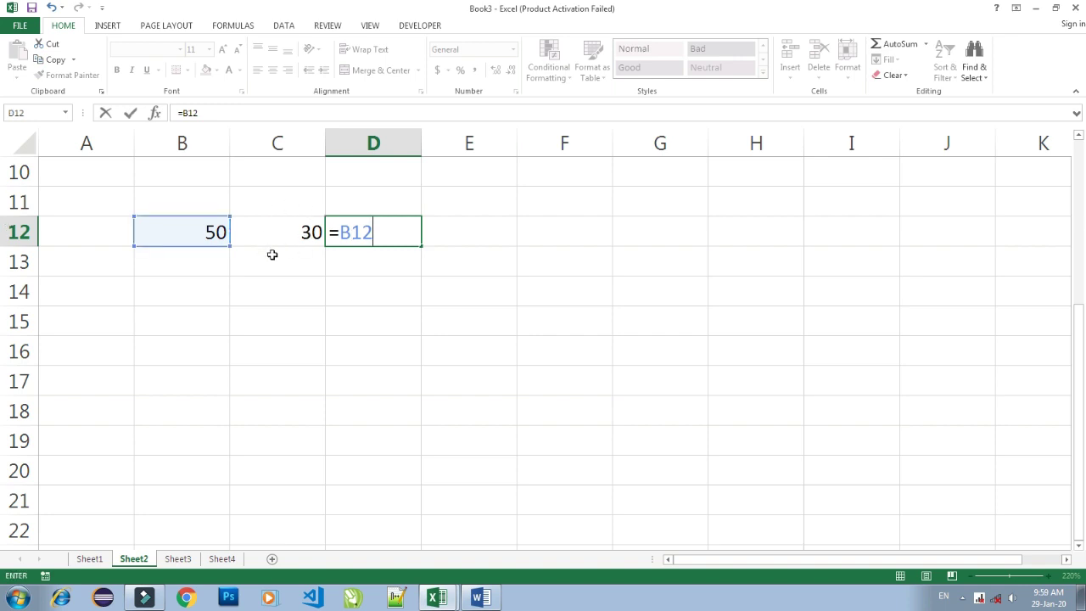
{"action": "type", "text": "-"}
{"action": "key", "text": "Left"}
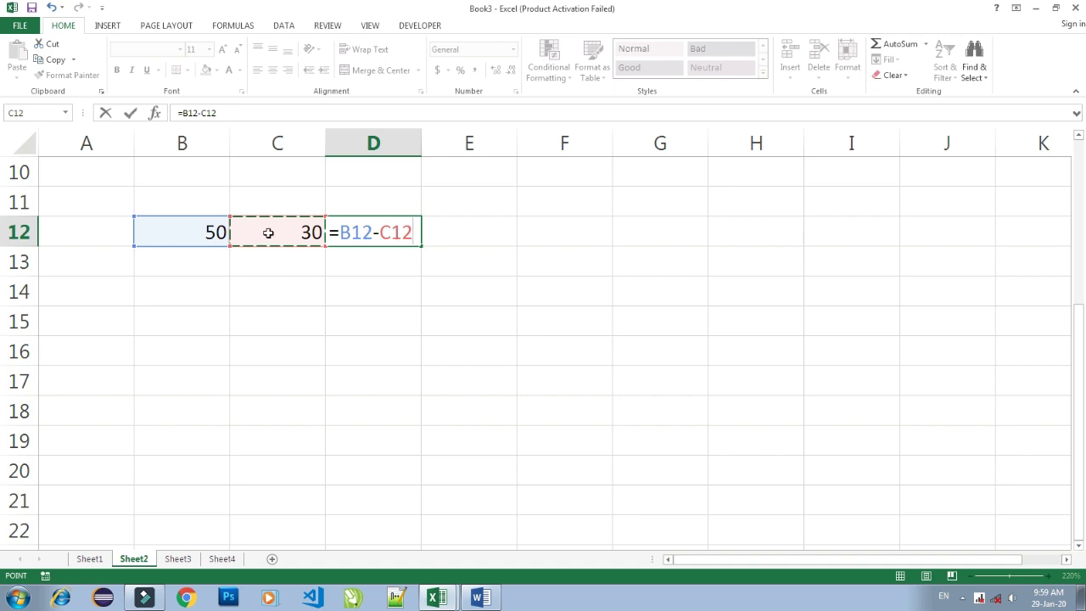
{"action": "key", "text": "Return"}
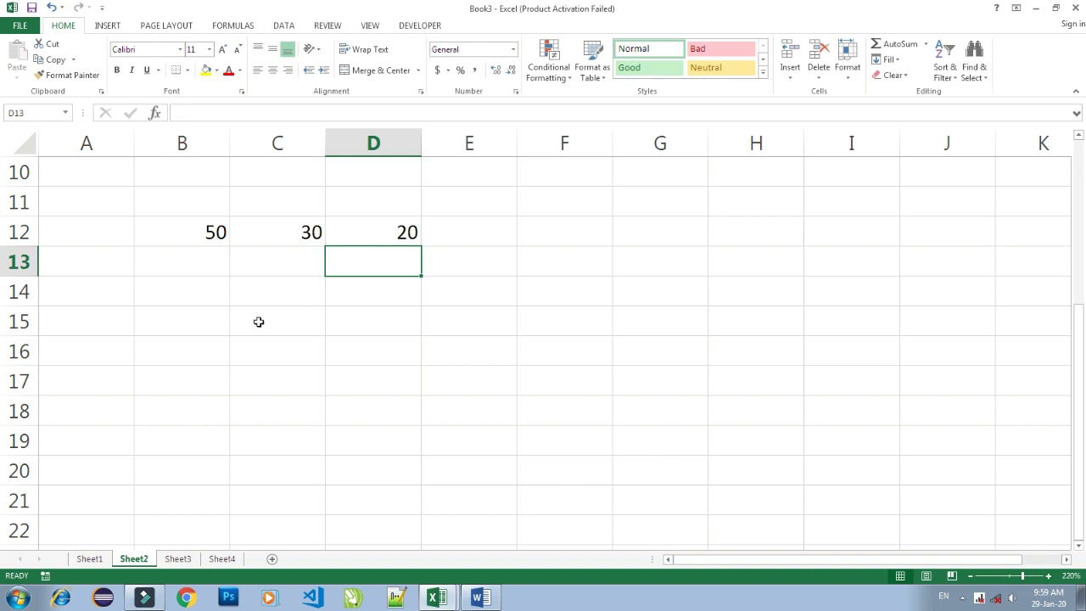
{"action": "left_click", "coordinate": [379, 234]}
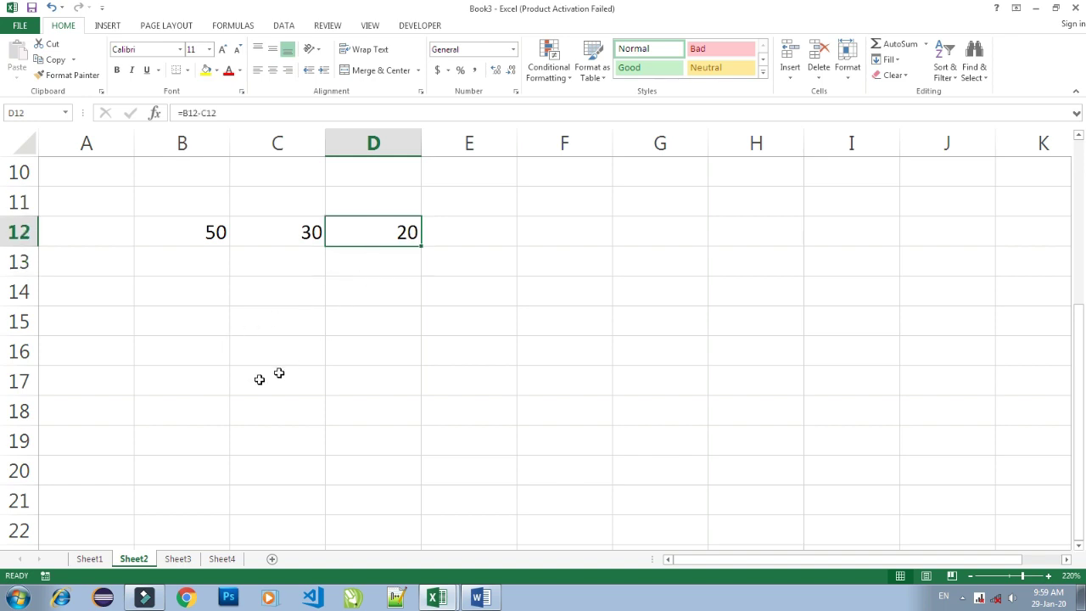
- Enter 5 in B16 and 9 in C16
{"action": "left_click", "coordinate": [176, 345]}
{"action": "type", "text": "5"}
{"action": "key", "text": "Tab"}
{"action": "type", "text": "9"}
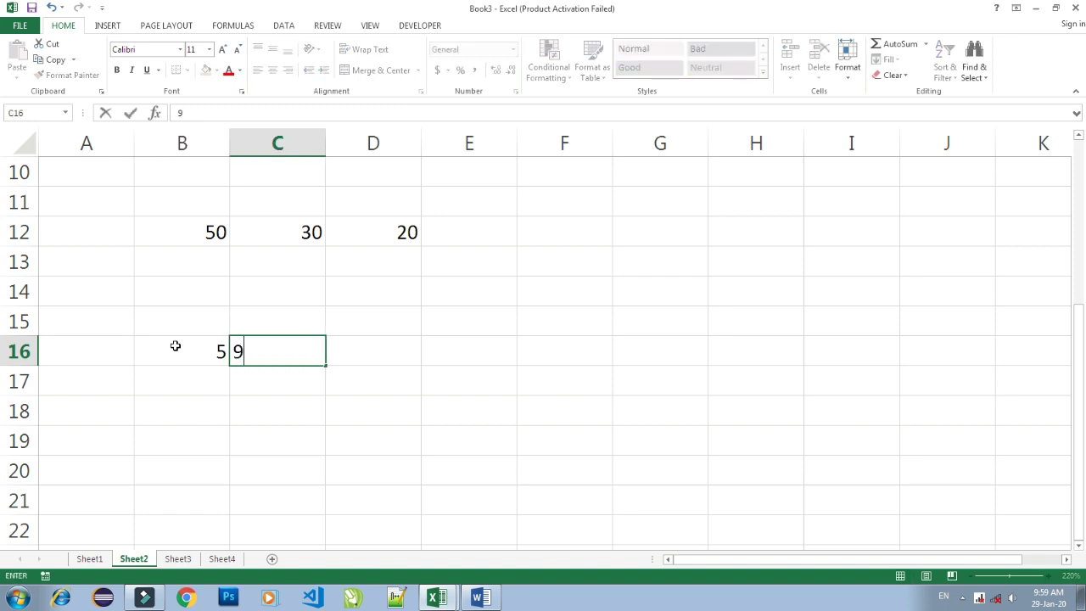
{"action": "left_click", "coordinate": [348, 359]}
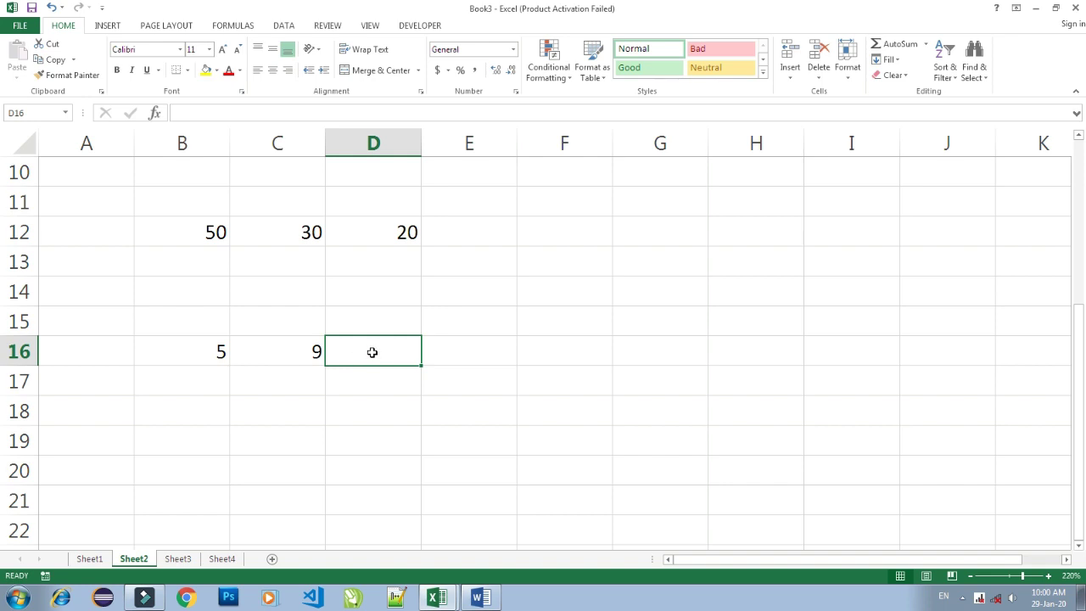
- In D16, enter the multiplication formula =B16*C16, giving 45
{"action": "type", "text": "="}
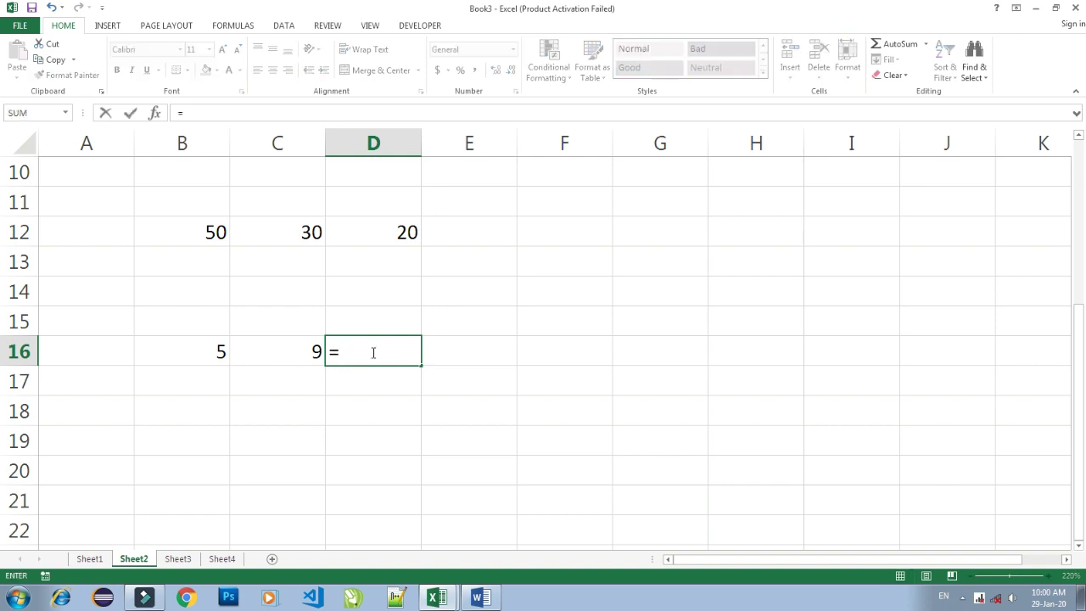
{"action": "key", "text": "Left"}
{"action": "key", "text": "Left"}
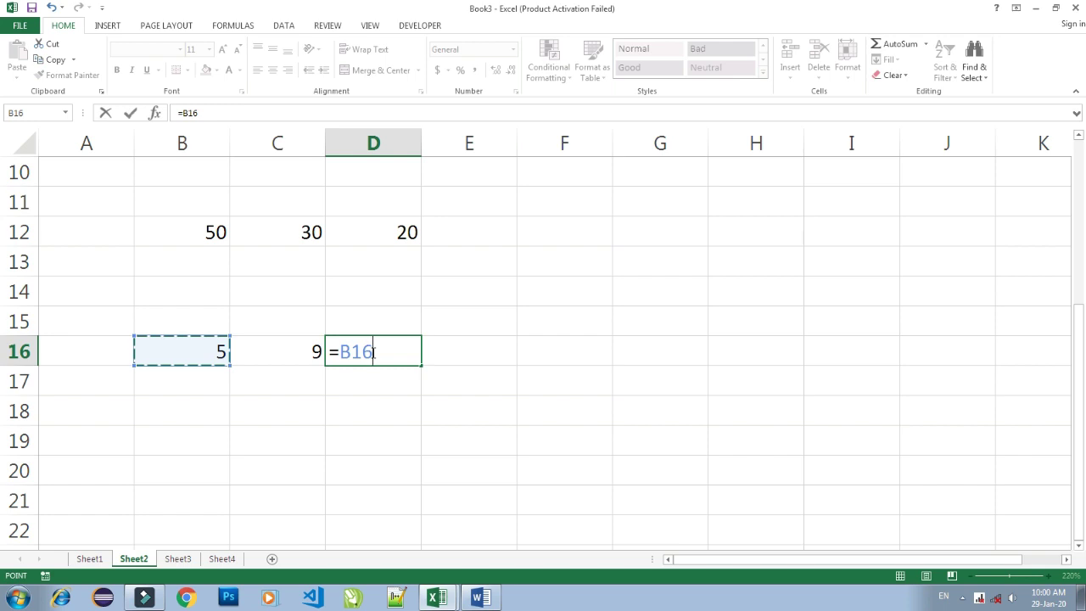
{"action": "type", "text": "*"}
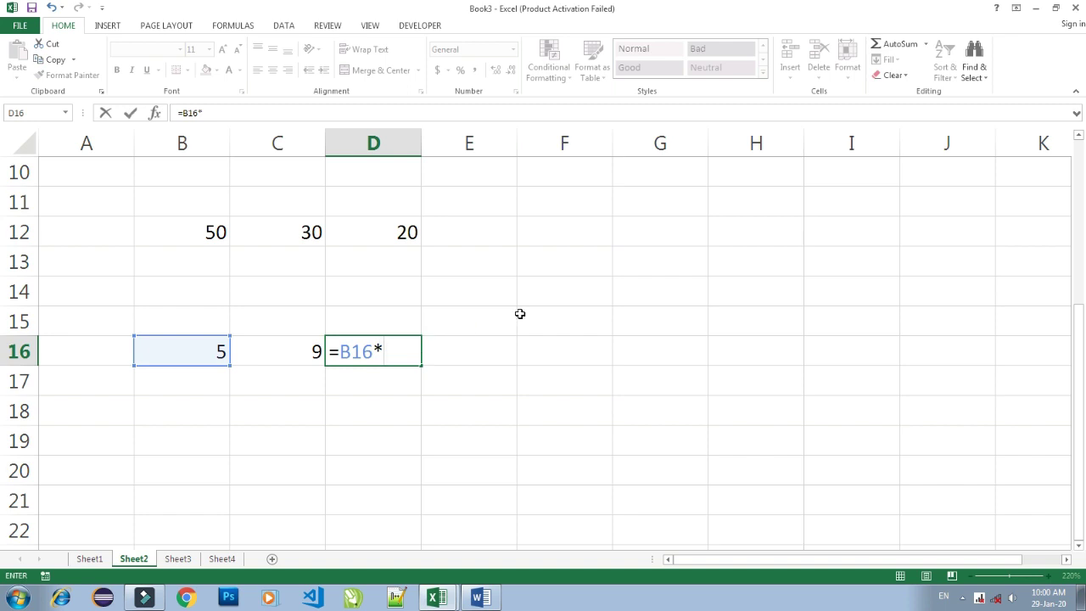
{"action": "key", "text": "Left"}
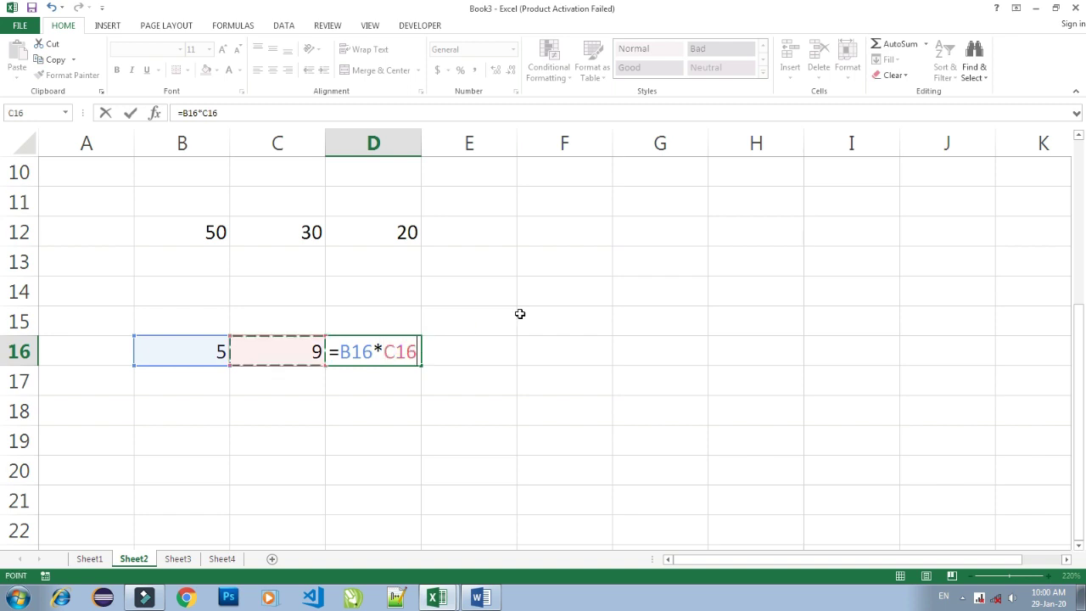
{"action": "key", "text": "Return"}
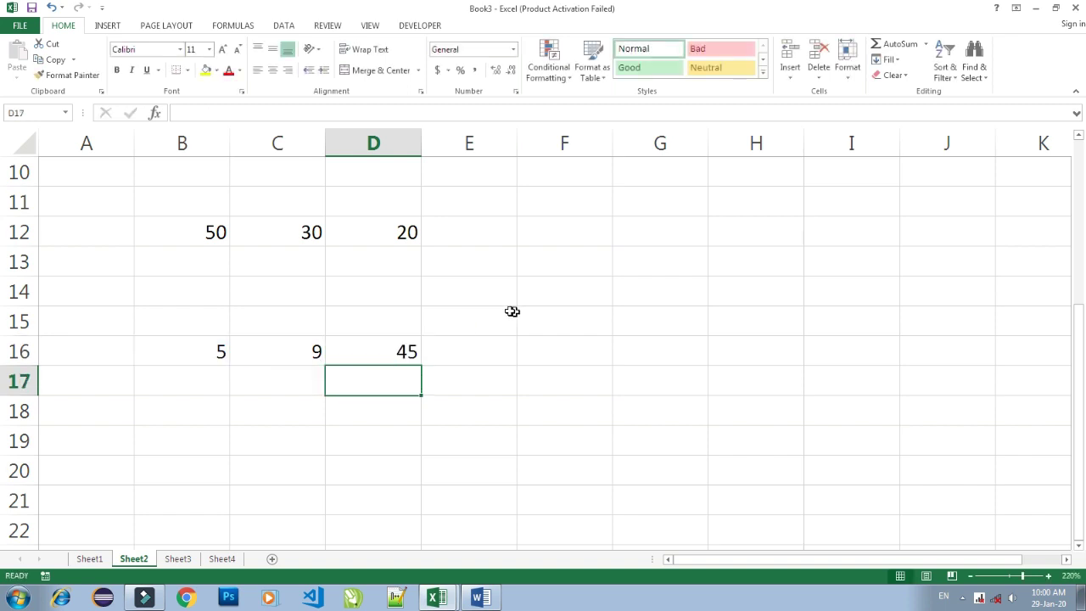
{"action": "left_click", "coordinate": [396, 350]}
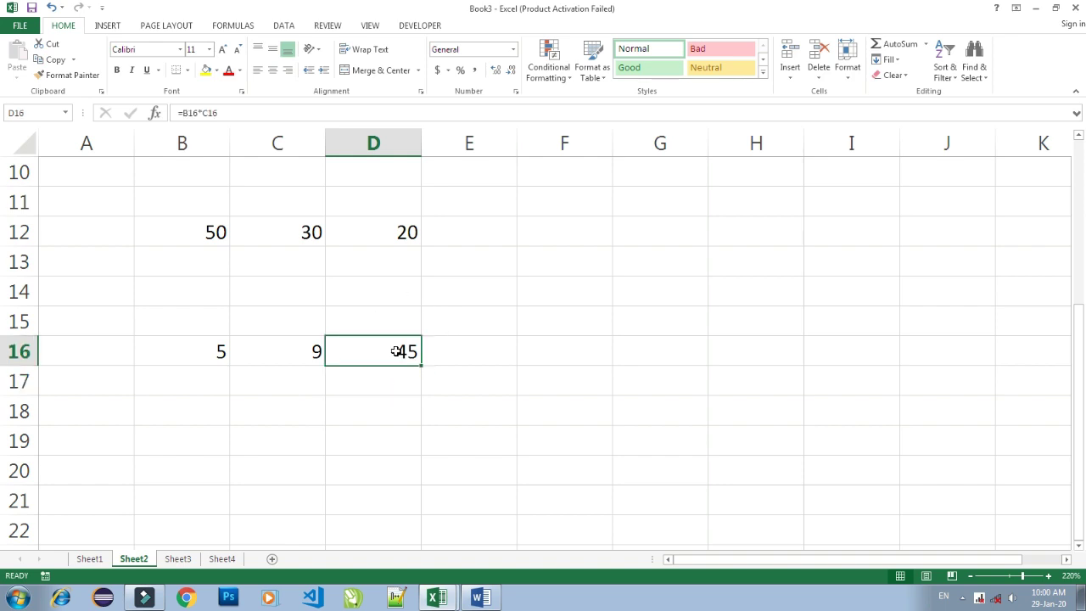
{"action": "scroll", "coordinate": [396, 351], "scroll_direction": "down", "scroll_amount": 1}
{"action": "scroll", "coordinate": [396, 351], "scroll_direction": "down", "scroll_amount": 1}
- Enter 25 in B20 and 4 in C20
{"action": "left_click", "coordinate": [197, 292]}
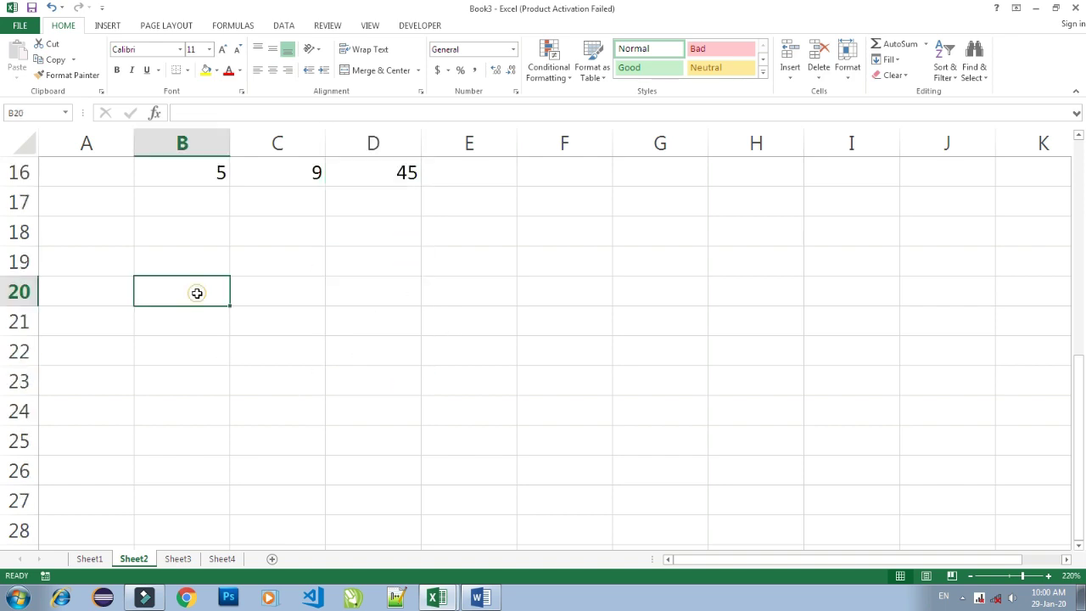
{"action": "type", "text": "25"}
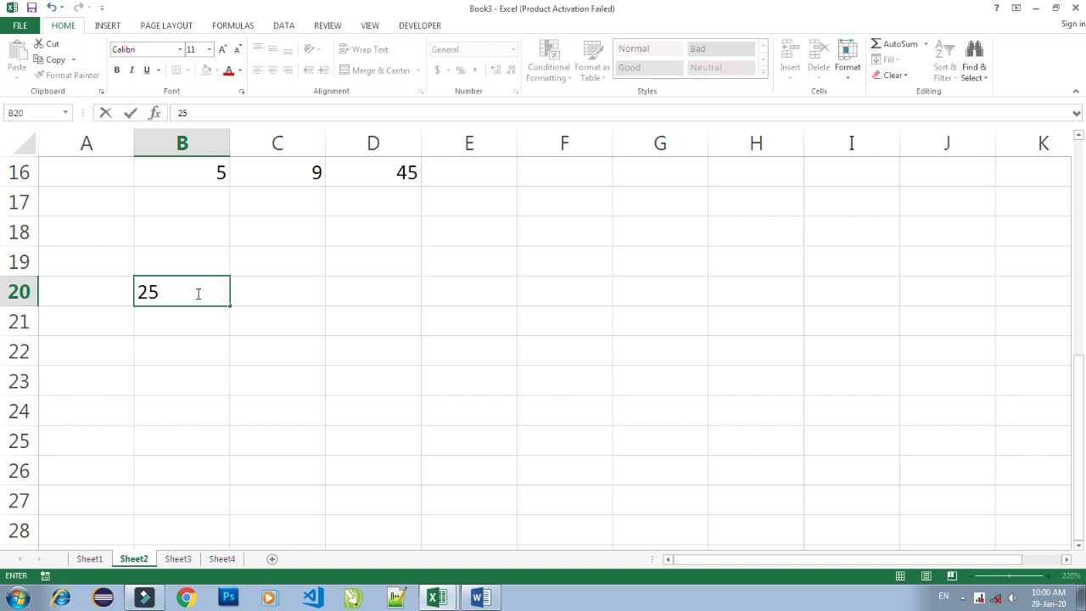
{"action": "key", "text": "Tab"}
{"action": "type", "text": "4"}
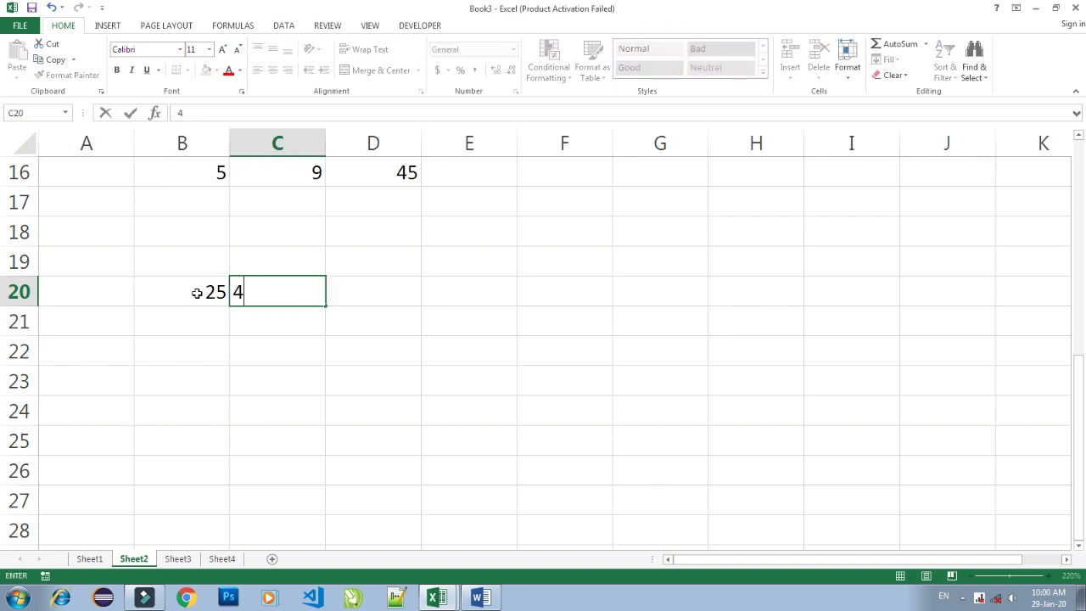
{"action": "key", "text": "Tab"}
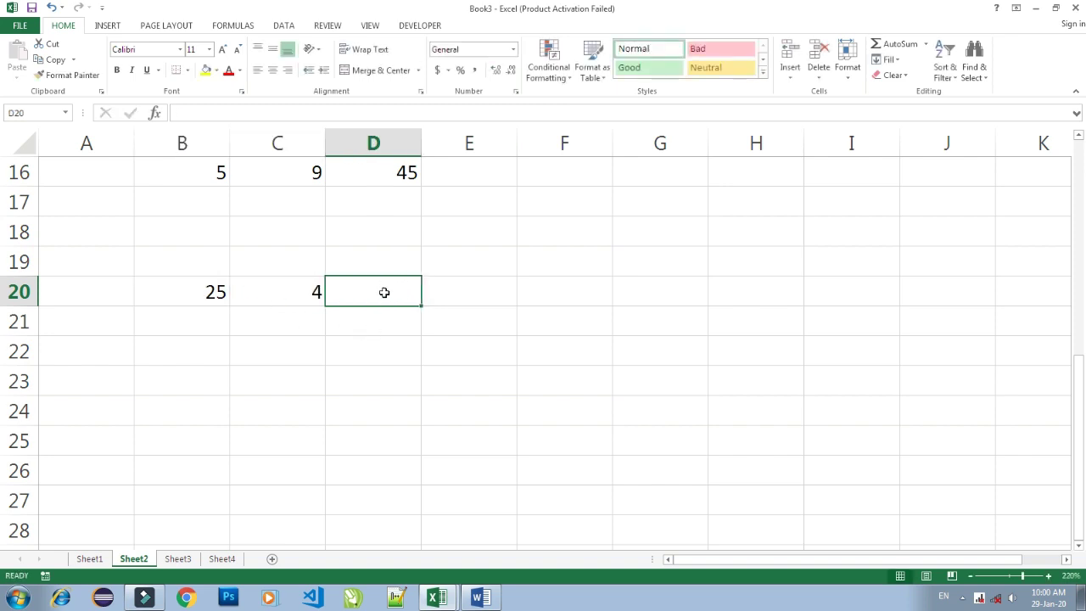
- In D20, enter the division formula =B20/C20, giving 6.25
{"action": "type", "text": "="}
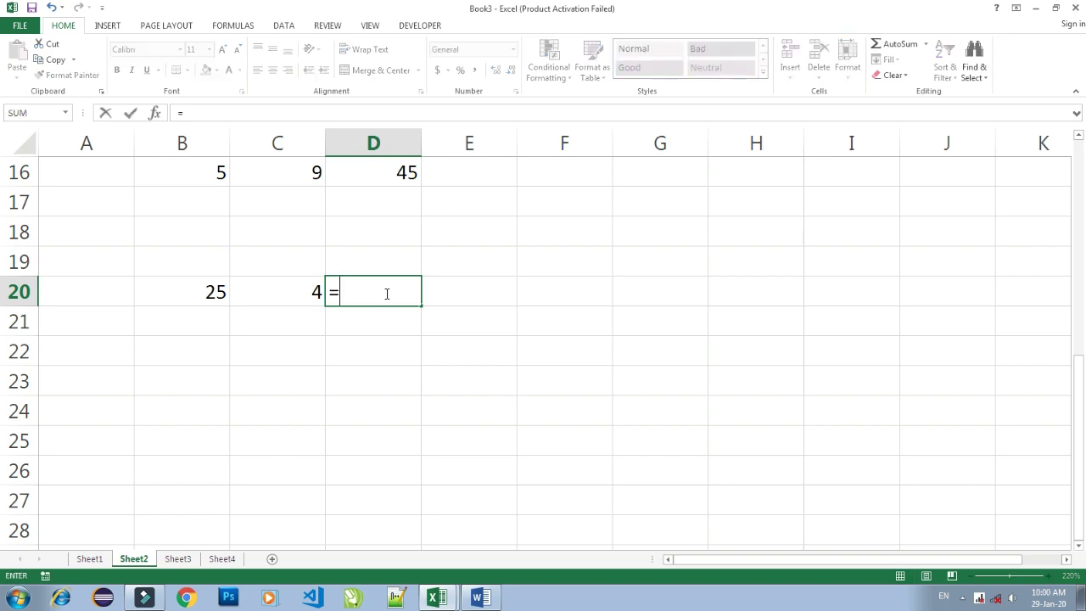
{"action": "key", "text": "Left"}
{"action": "key", "text": "Left"}
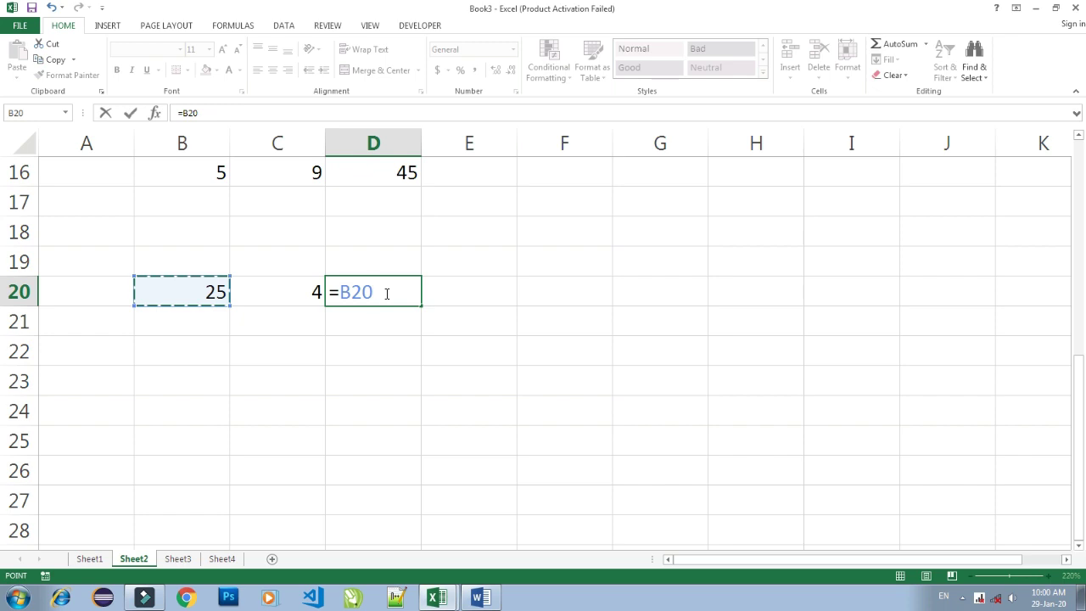
{"action": "type", "text": "/"}
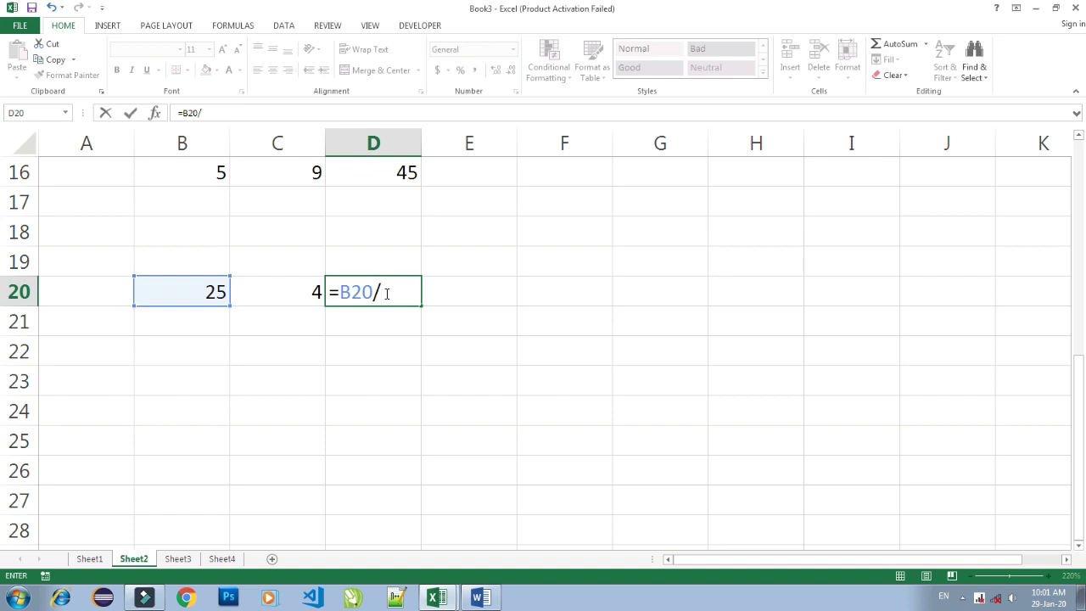
{"action": "key", "text": "Left"}
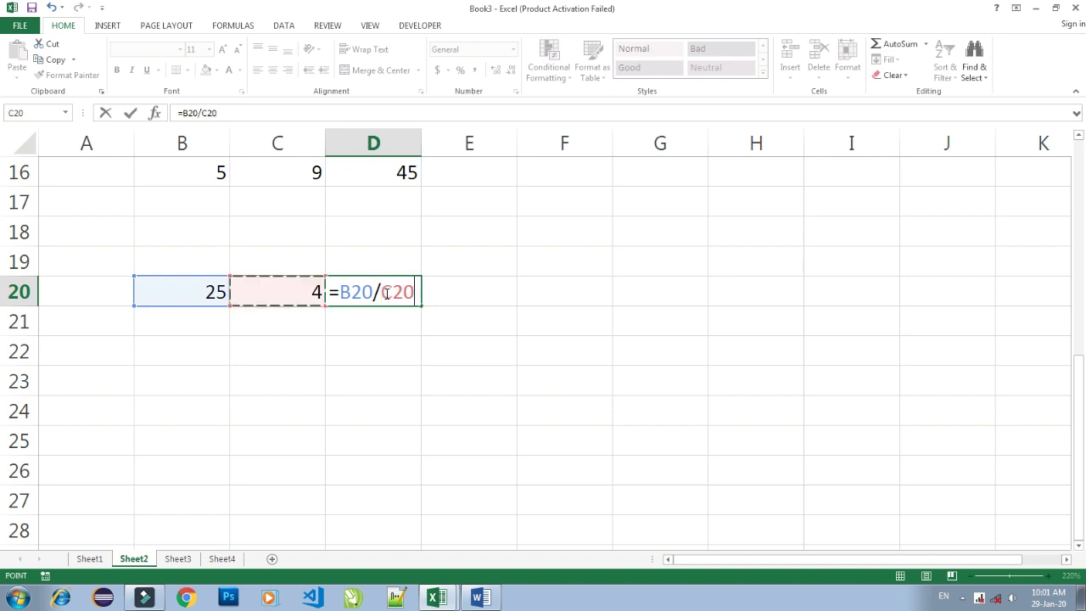
{"action": "key", "text": "Return"}
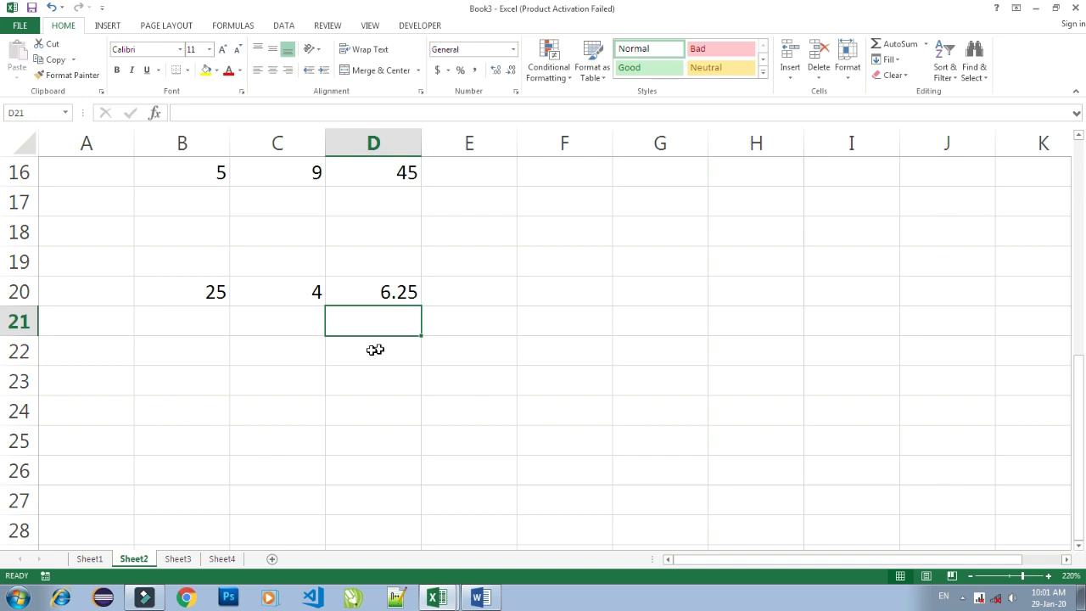
{"action": "left_click", "coordinate": [386, 292]}
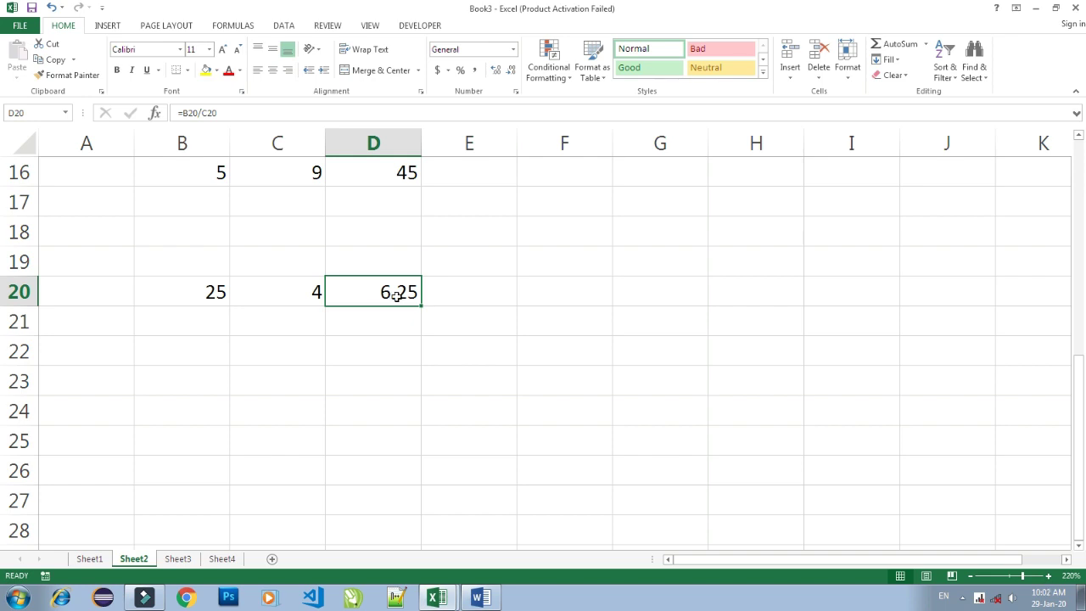
{"action": "scroll", "coordinate": [396, 295], "scroll_direction": "down", "scroll_amount": 1}
{"action": "scroll", "coordinate": [396, 296], "scroll_direction": "down", "scroll_amount": 1}
- Put 2000 in B26 and the formula =B26*20% in C26, giving 400
{"action": "left_click", "coordinate": [201, 286]}
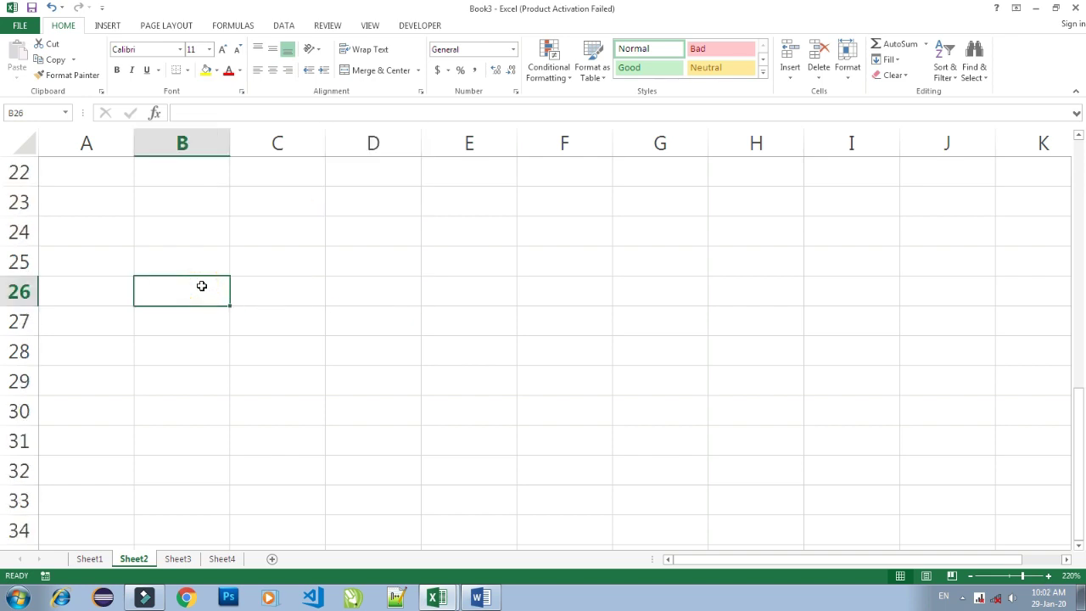
{"action": "type", "text": "2000"}
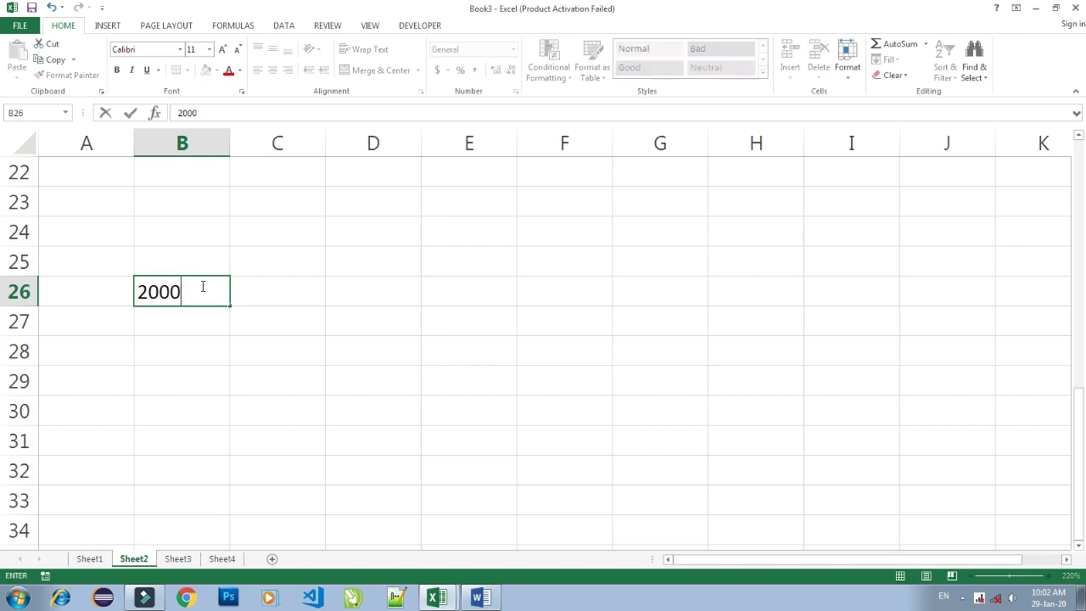
{"action": "key", "text": "Tab"}
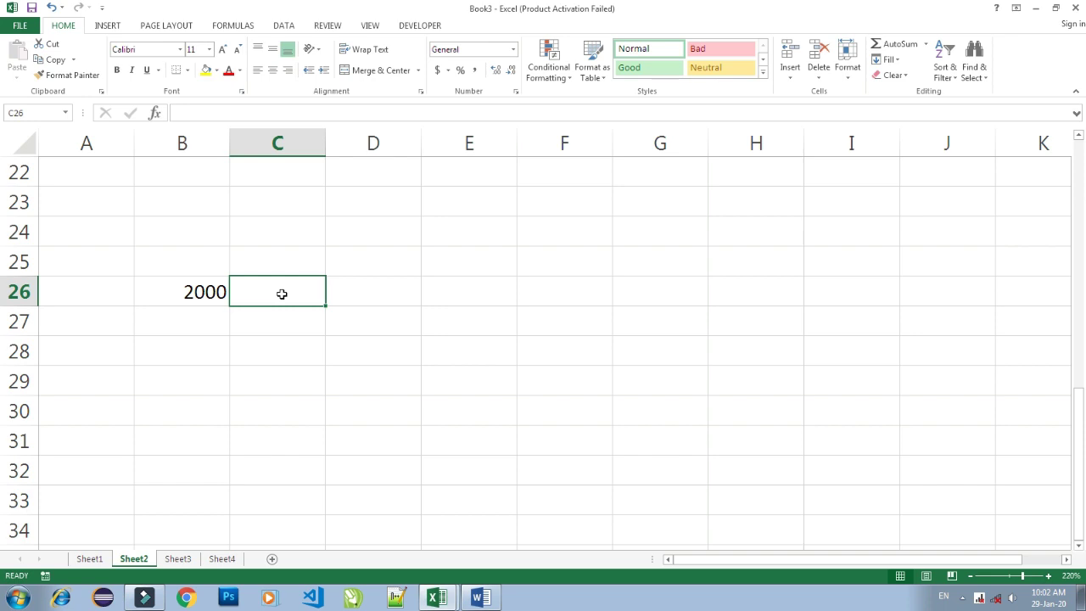
{"action": "type", "text": "="}
{"action": "key", "text": "Left"}
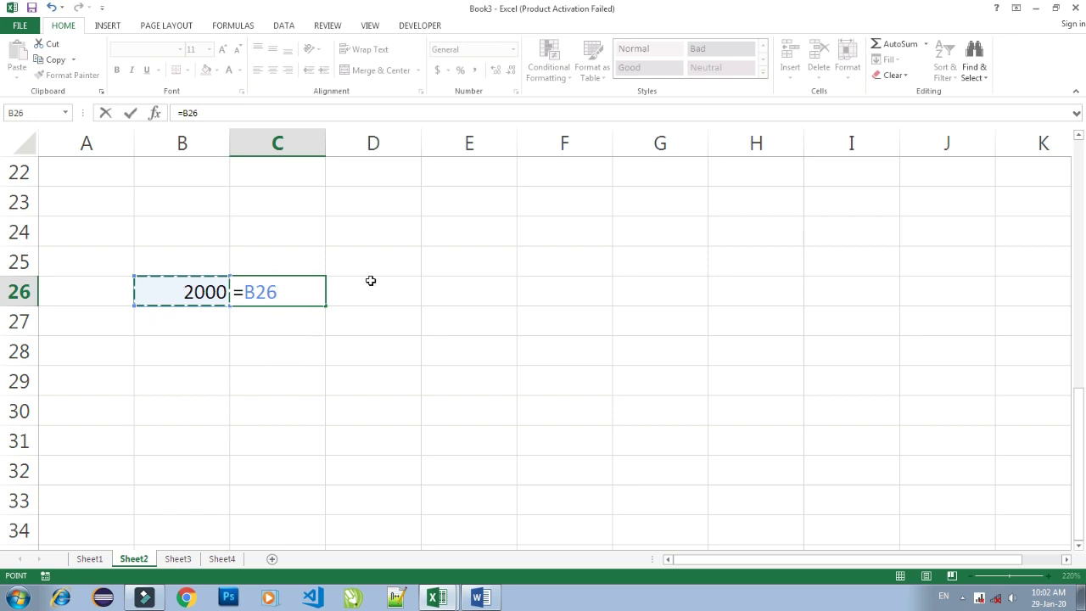
{"action": "type", "text": "*"}
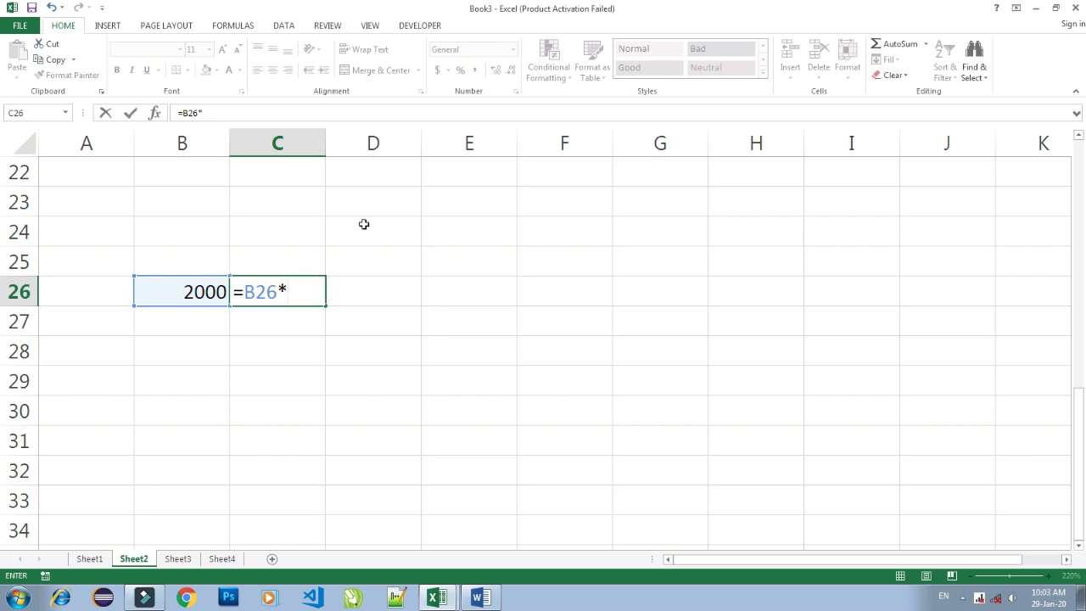
{"action": "type", "text": "20"}
{"action": "type", "text": "%"}
{"action": "key", "text": "Return"}
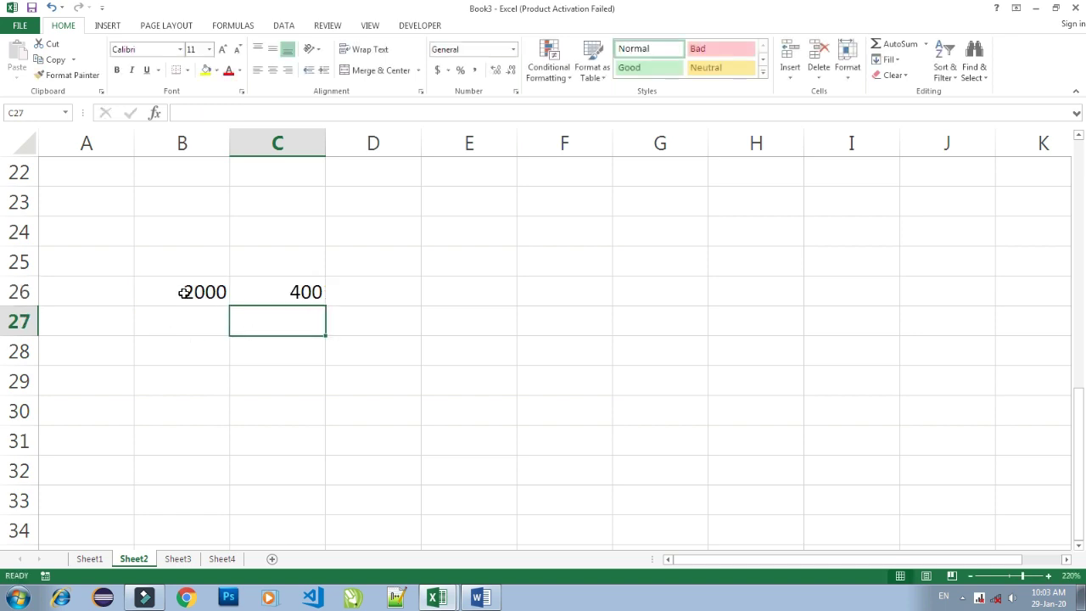
{"action": "left_click", "coordinate": [292, 292]}
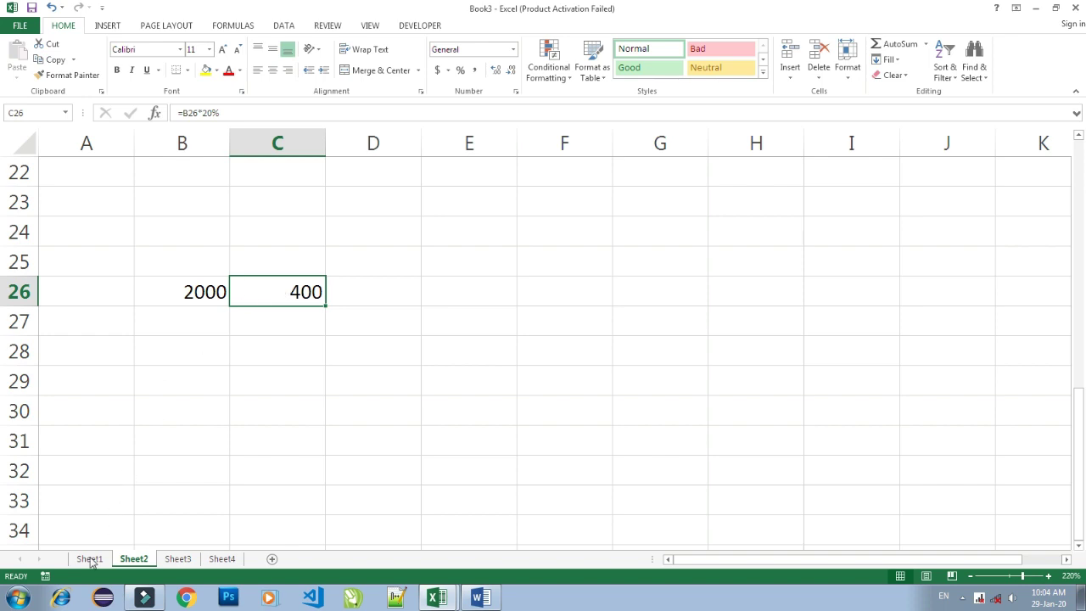
- Look back through Sheet1 and Sheet2, then switch to the empty Sheet3
{"action": "left_click", "coordinate": [90, 559]}
{"action": "scroll", "coordinate": [315, 337], "scroll_direction": "up", "scroll_amount": 5}
{"action": "scroll", "coordinate": [315, 337], "scroll_direction": "up", "scroll_amount": 1}
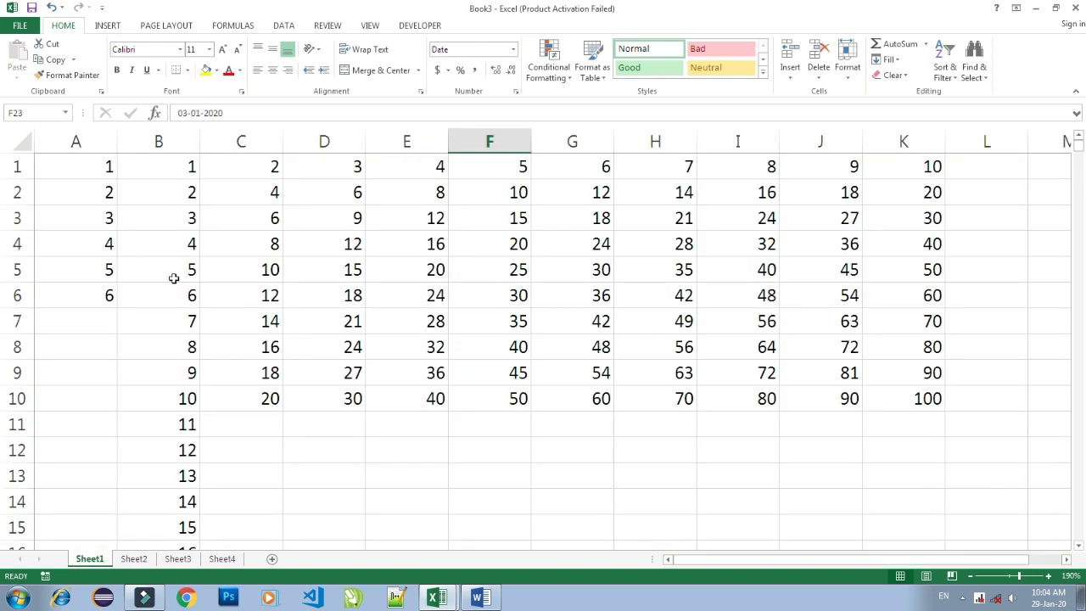
{"action": "scroll", "coordinate": [437, 258], "scroll_direction": "down", "scroll_amount": 3}
{"action": "scroll", "coordinate": [438, 269], "scroll_direction": "down", "scroll_amount": 2}
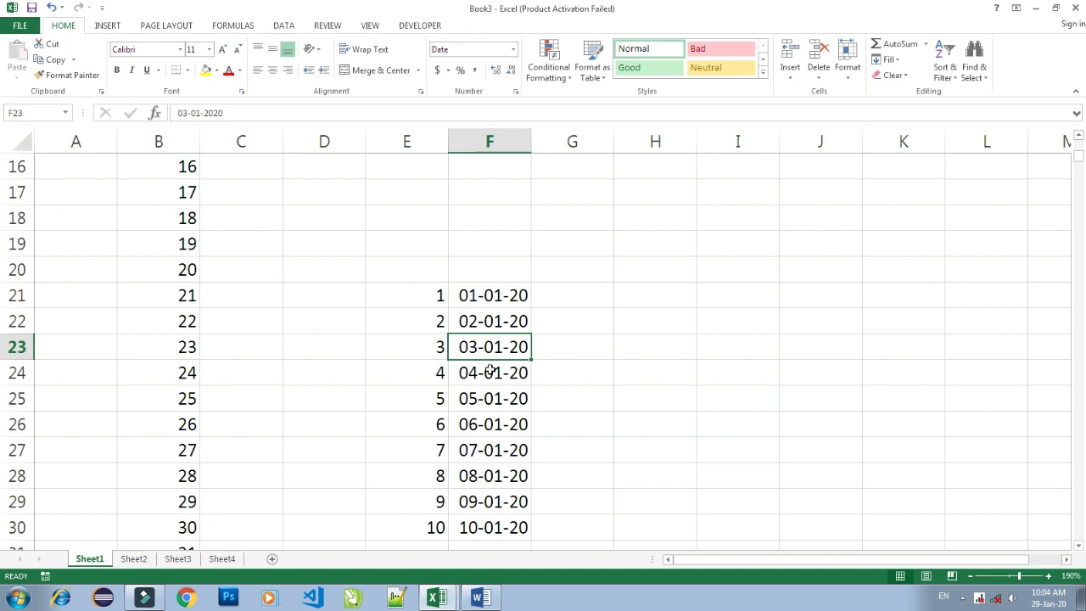
{"action": "left_click", "coordinate": [133, 559]}
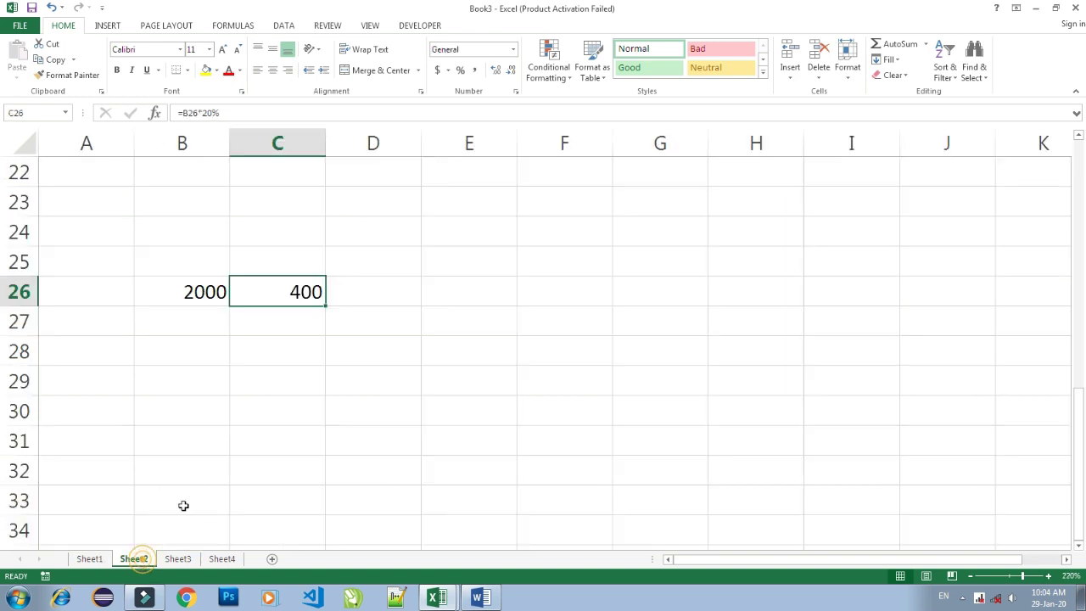
{"action": "scroll", "coordinate": [291, 285], "scroll_direction": "up", "scroll_amount": 5}
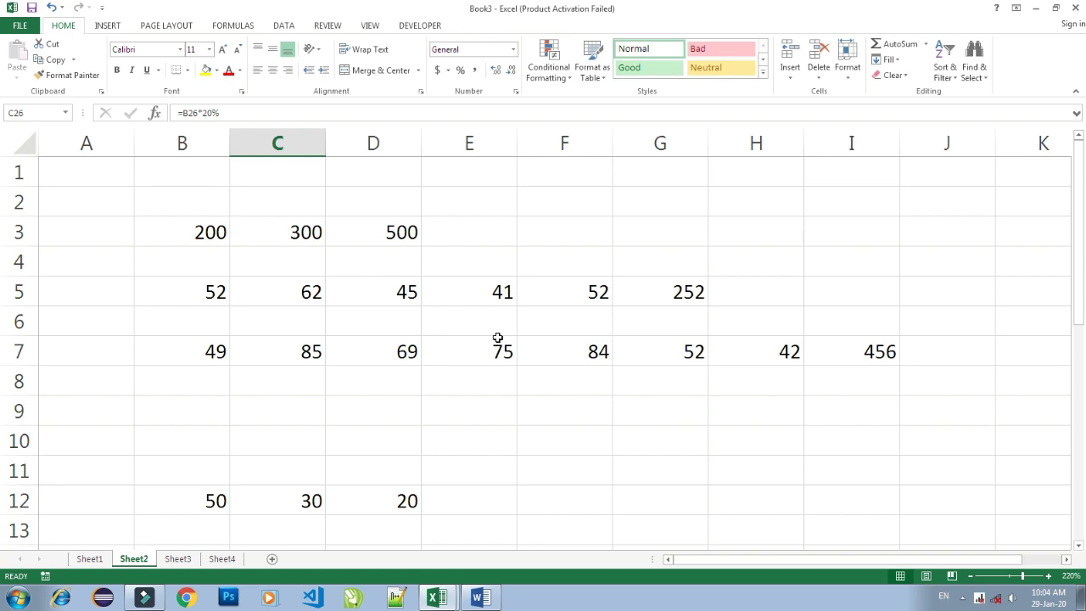
{"action": "scroll", "coordinate": [498, 338], "scroll_direction": "down", "scroll_amount": 2}
{"action": "scroll", "coordinate": [410, 314], "scroll_direction": "down", "scroll_amount": 1}
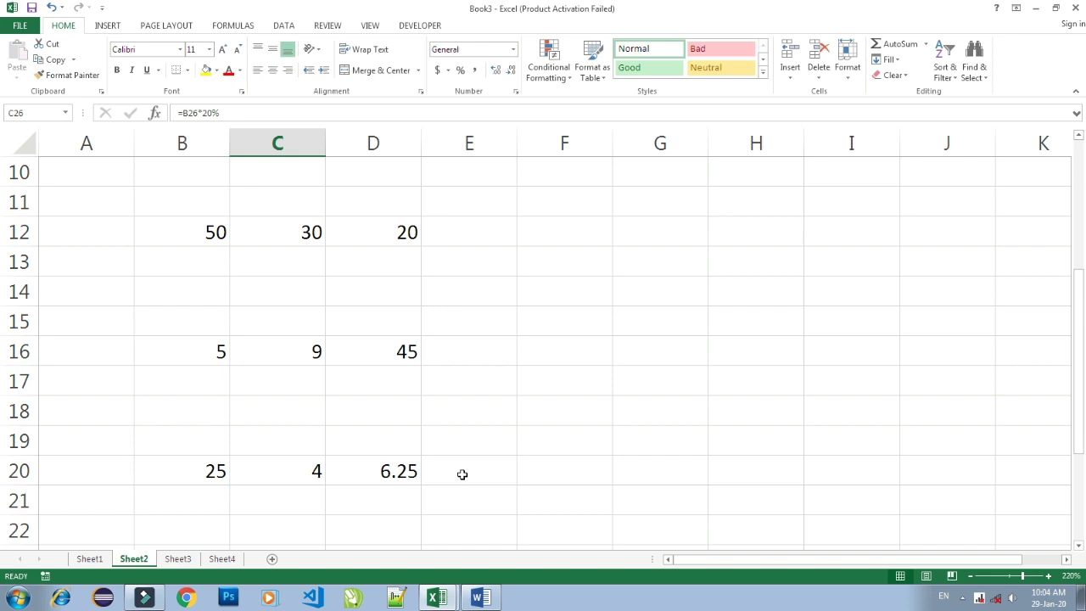
{"action": "scroll", "coordinate": [462, 474], "scroll_direction": "down", "scroll_amount": 3}
{"action": "left_click", "coordinate": [179, 558]}
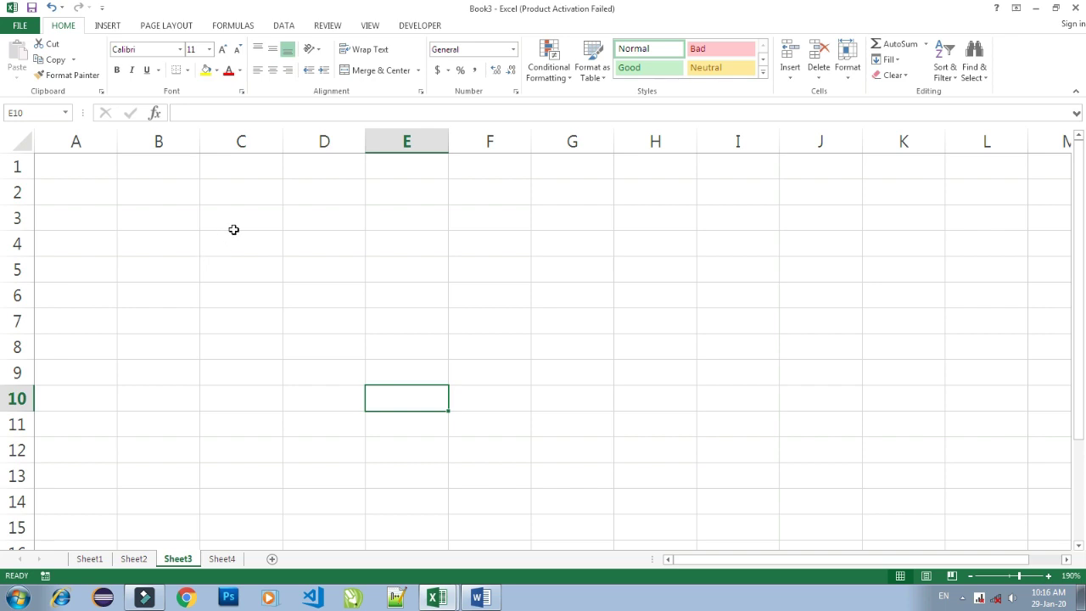
- Type the headers Roll No., Names, Math and Hindi into A1:D1
{"action": "left_click", "coordinate": [81, 169]}
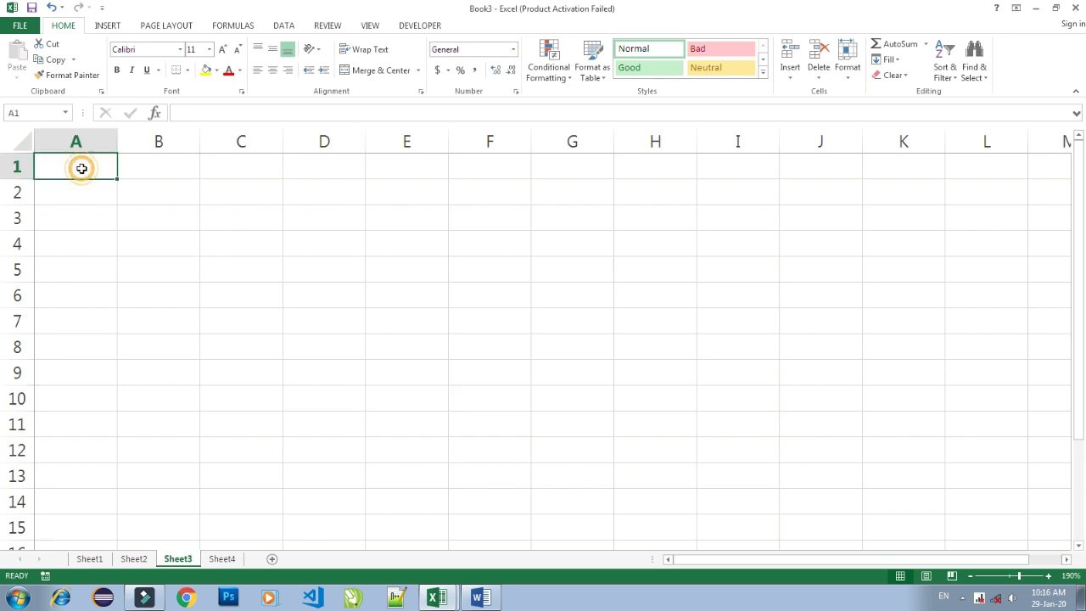
{"action": "type", "text": "Roll "}
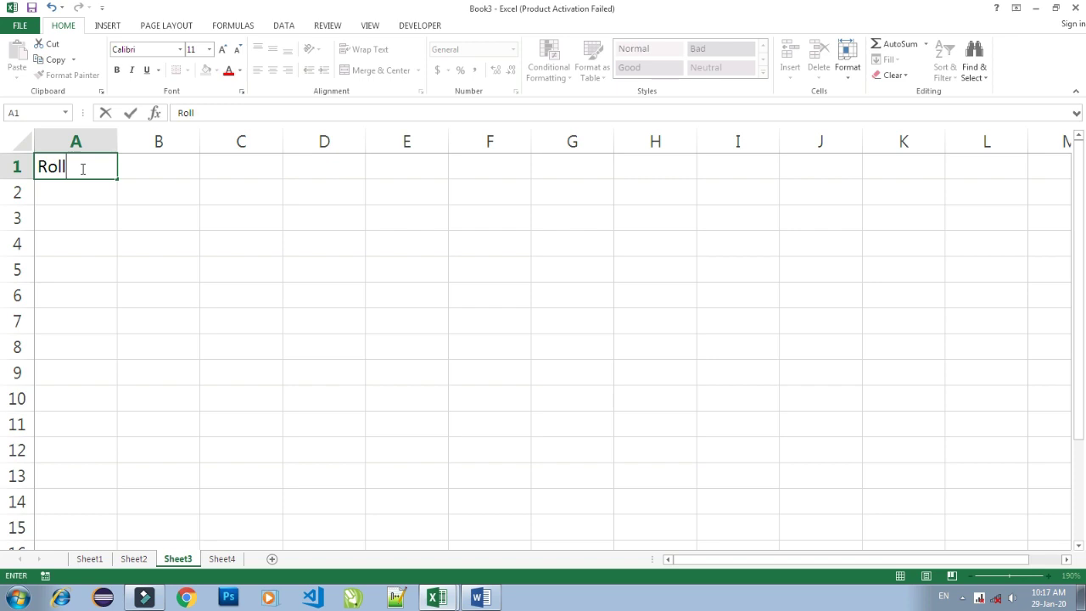
{"action": "type", "text": "No."}
{"action": "key", "text": "Tab"}
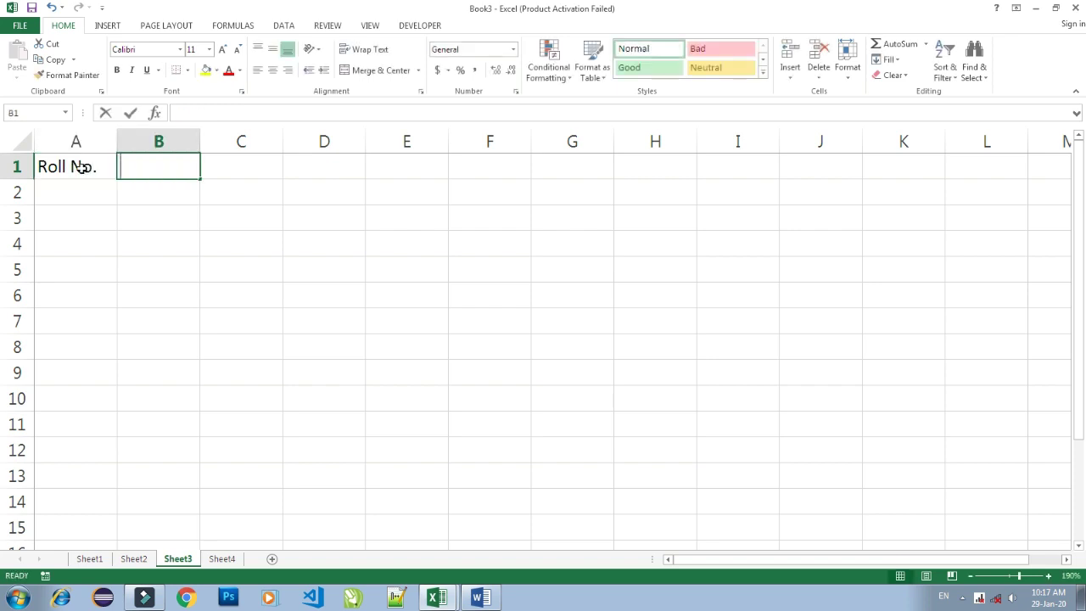
{"action": "type", "text": "Names"}
{"action": "key", "text": "Tab"}
{"action": "type", "text": "Math"}
{"action": "key", "text": "Tab"}
{"action": "type", "text": "Hindi"}
{"action": "key", "text": "Tab"}
- Add the headers English, Science, S.S.T and Total in E1:H1
{"action": "type", "text": "En"}
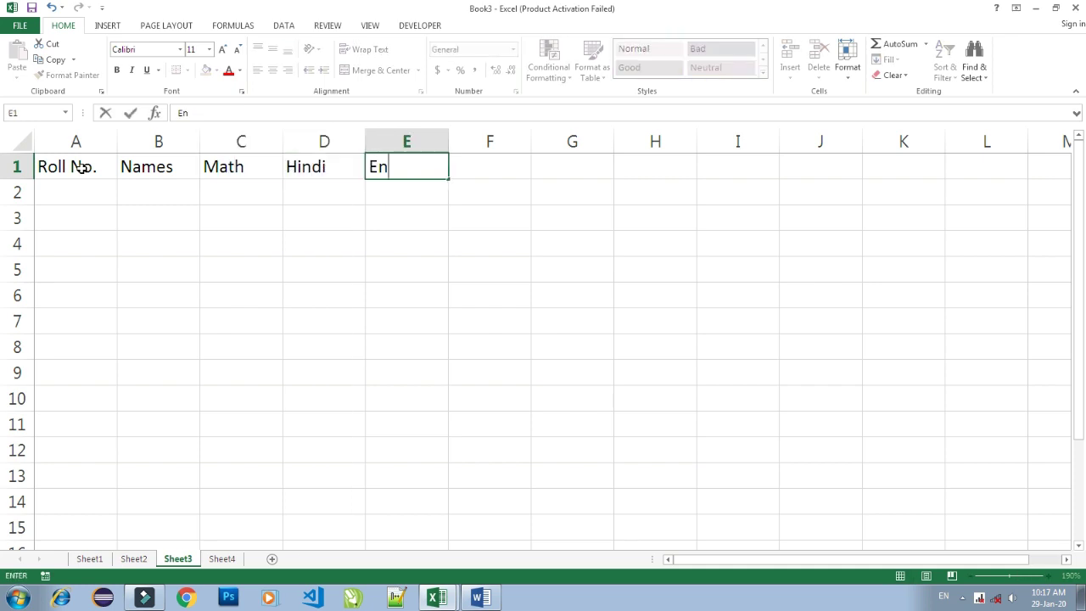
{"action": "type", "text": "glish"}
{"action": "key", "text": "Tab"}
{"action": "type", "text": "Science"}
{"action": "key", "text": "Tab"}
{"action": "type", "text": "SA"}
{"action": "key", "text": "BackSpace"}
{"action": "type", "text": ".S.T"}
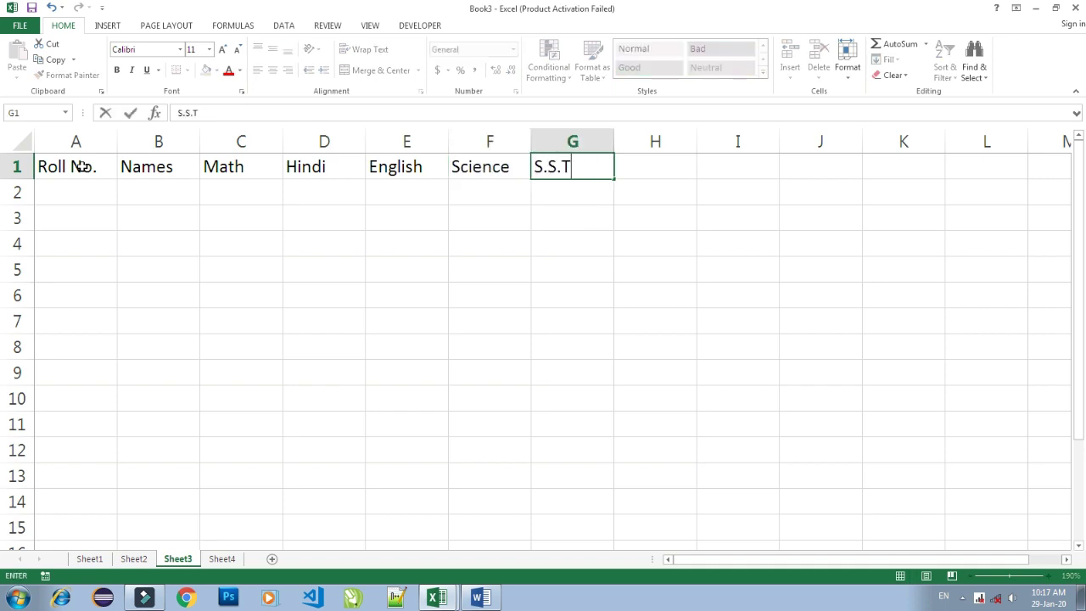
{"action": "key", "text": "Tab"}
{"action": "type", "text": "Total"}
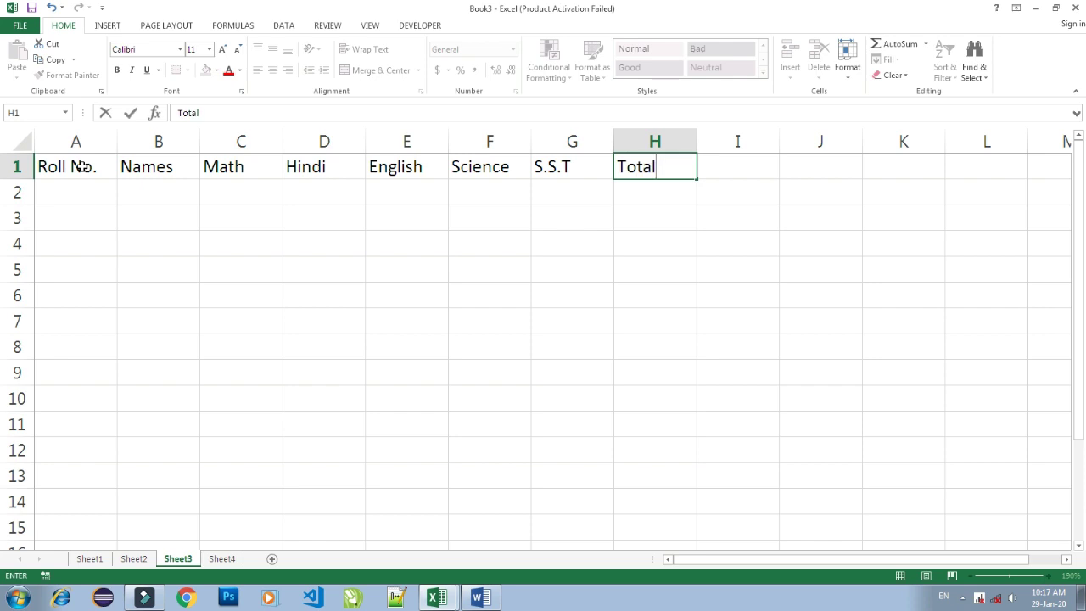
{"action": "key", "text": "Down"}
{"action": "key", "text": "Left"}
{"action": "key", "text": "Left"}
{"action": "key", "text": "Left"}
{"action": "key", "text": "Left"}
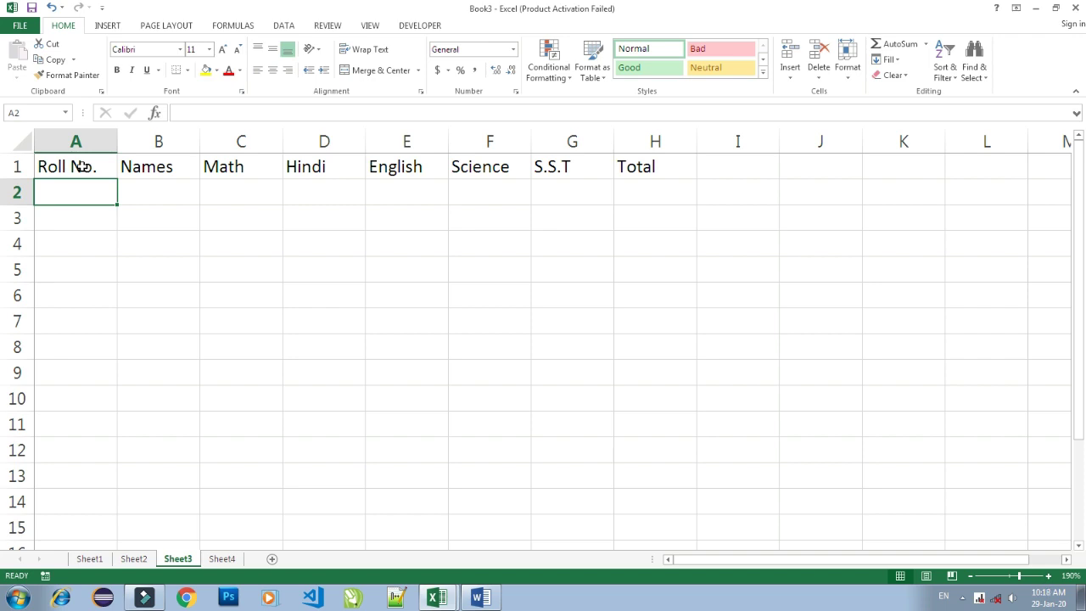
- Fill row 2 with roll number 1, the student's name, and marks 65, 75, 49, 82, 62
{"action": "type", "text": "1"}
{"action": "key", "text": "Tab"}
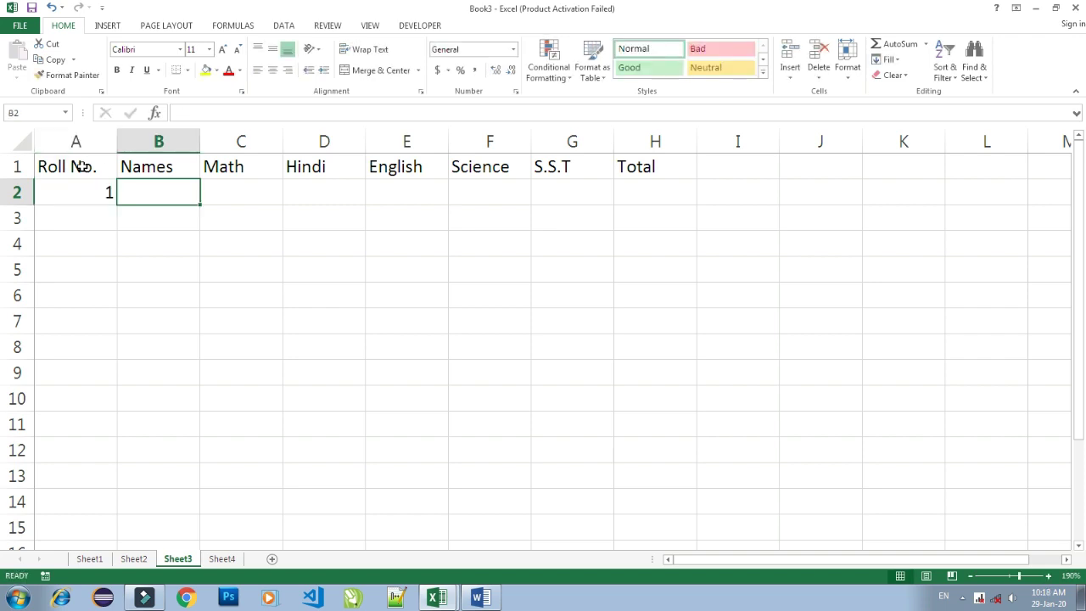
{"action": "type", "text": "Suresh"}
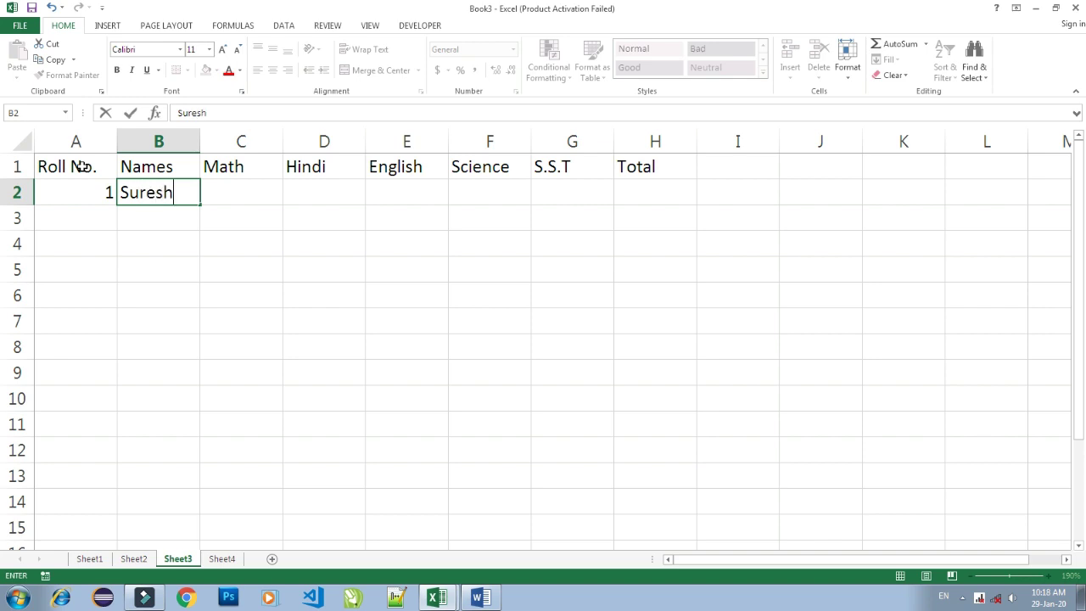
{"action": "key", "text": "Tab"}
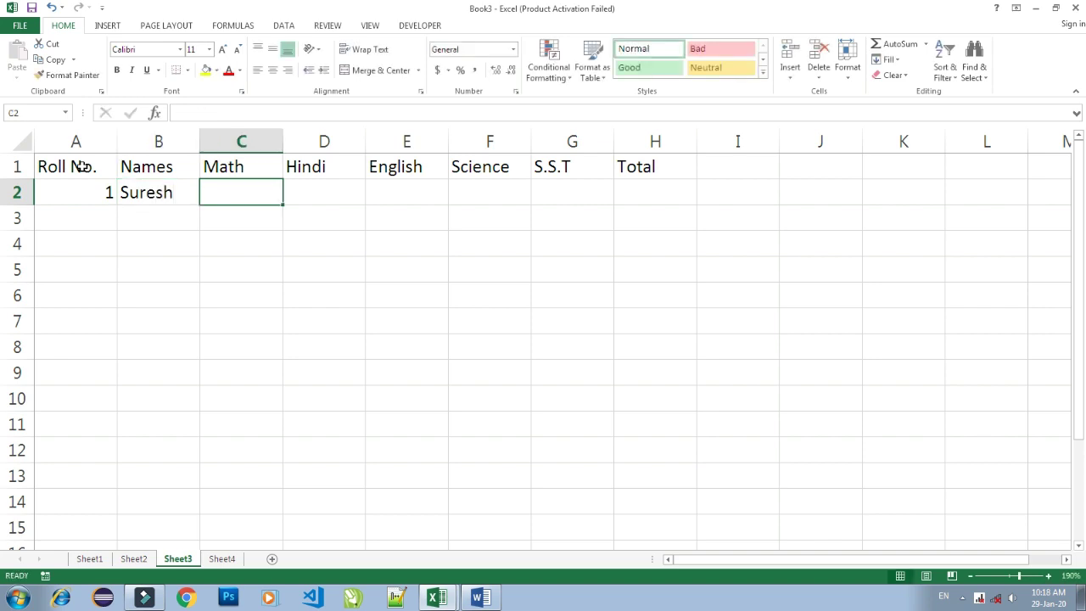
{"action": "type", "text": "65"}
{"action": "key", "text": "Tab"}
{"action": "type", "text": "7"}
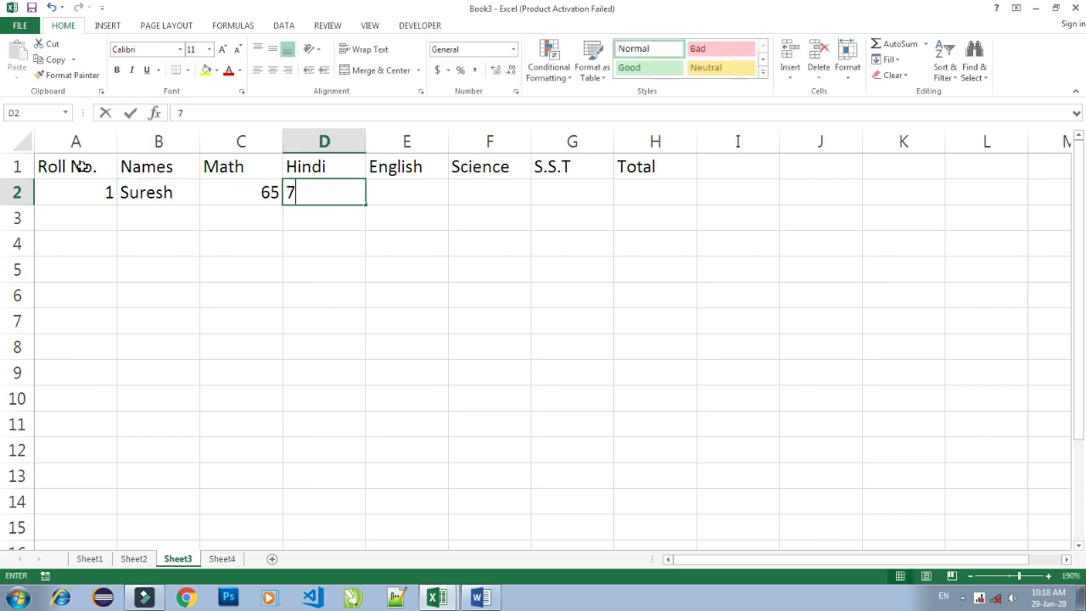
{"action": "type", "text": "5"}
{"action": "key", "text": "Tab"}
{"action": "type", "text": "49"}
{"action": "type", "text": "2"}
{"action": "key", "text": "Tab"}
{"action": "type", "text": "62"}
{"action": "key", "text": "Tab"}
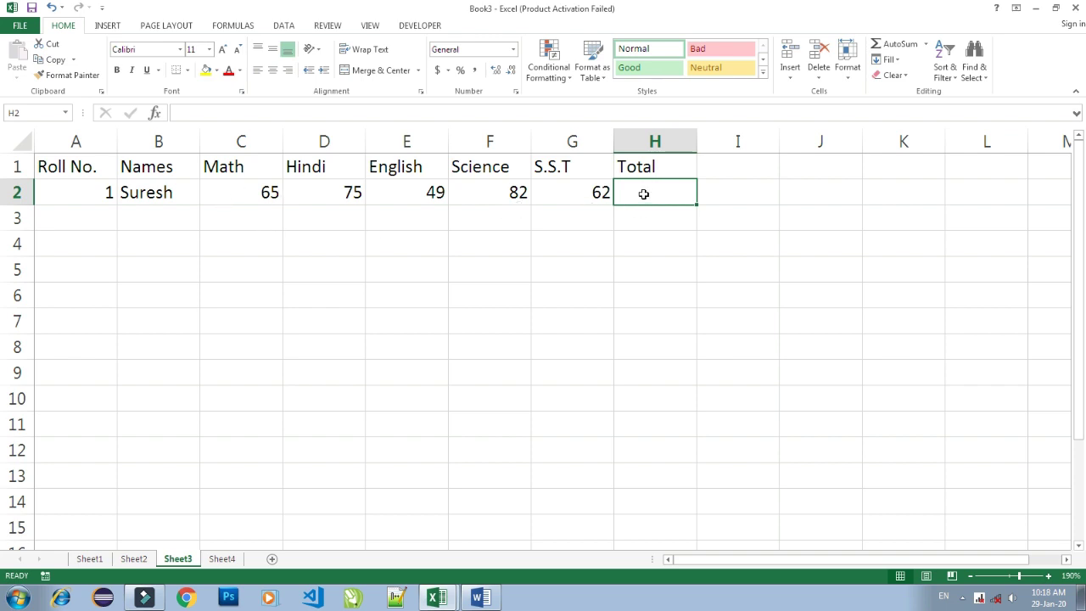
- Enter =sum(c2:g2) in Sheet3's H2 to total the first student's five marks, giving 333
{"action": "type", "text": "="}
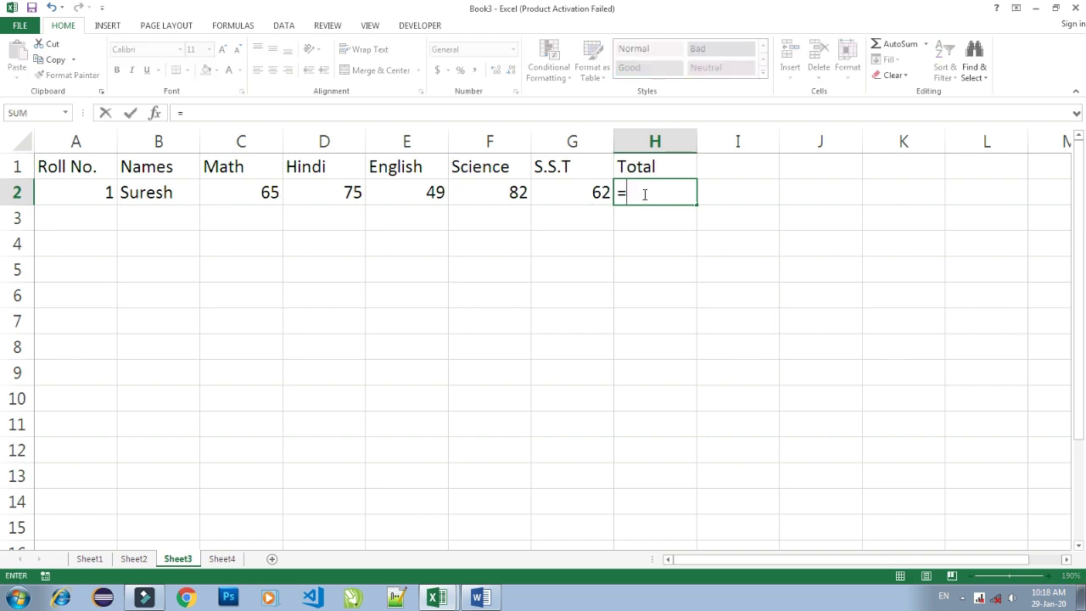
{"action": "type", "text": "sum"}
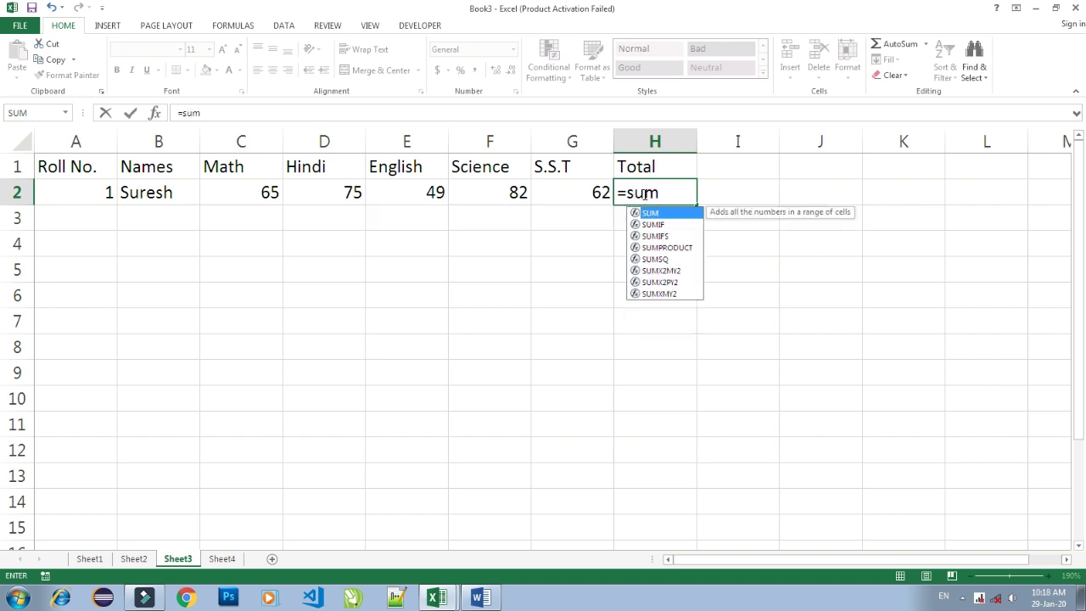
{"action": "type", "text": "("}
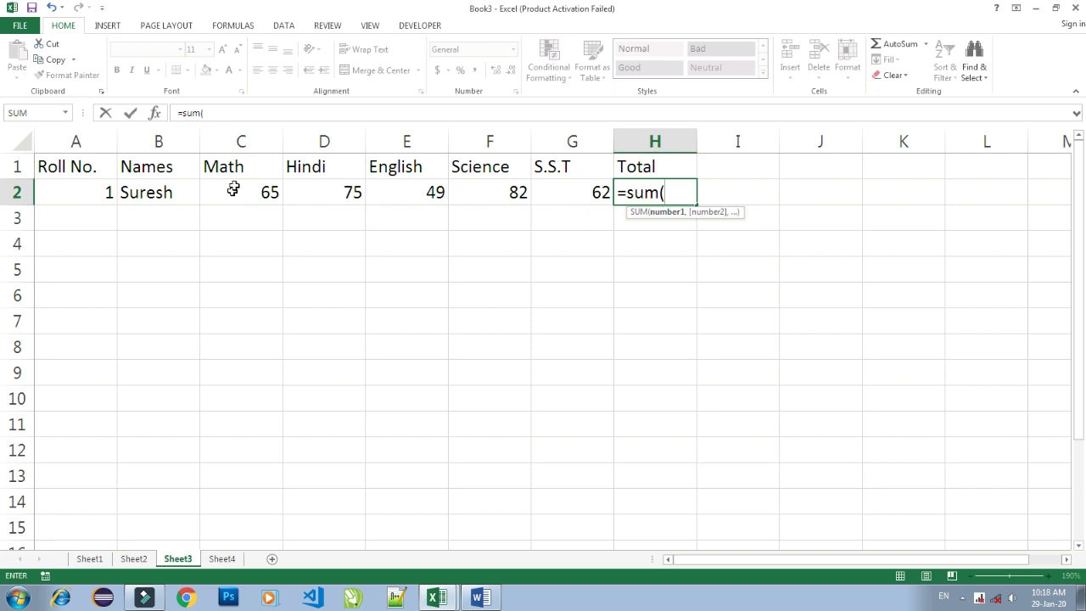
{"action": "type", "text": "c2"}
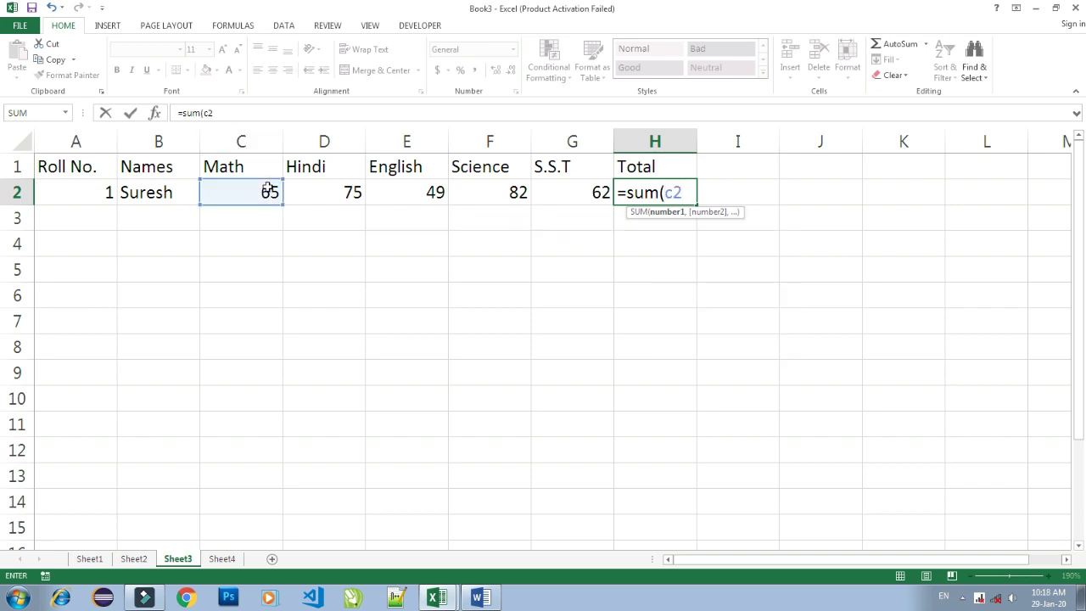
{"action": "type", "text": ":"}
{"action": "type", "text": "g2"}
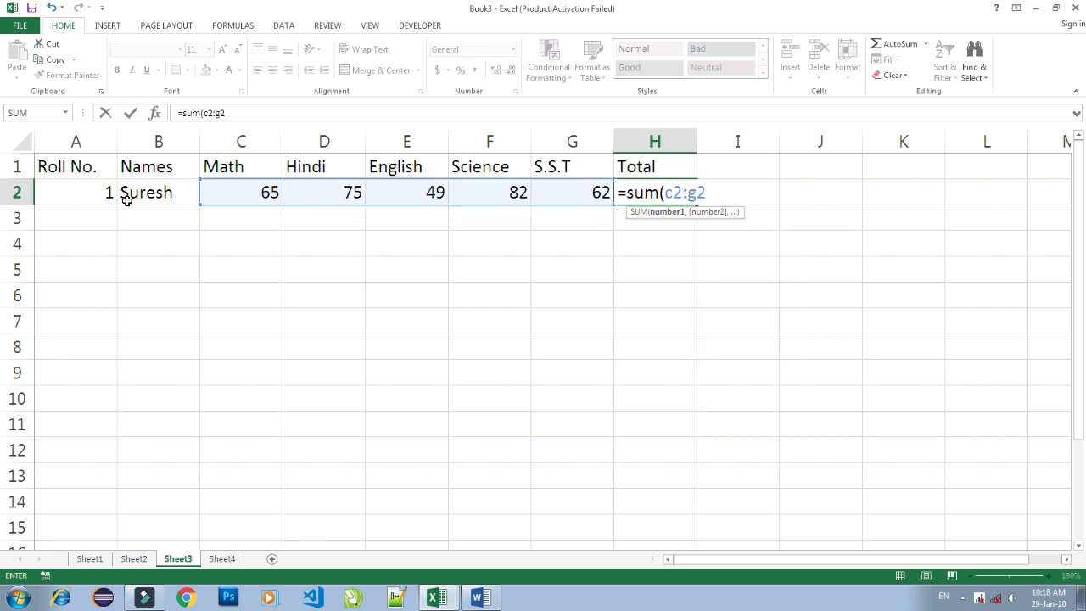
{"action": "type", "text": ")"}
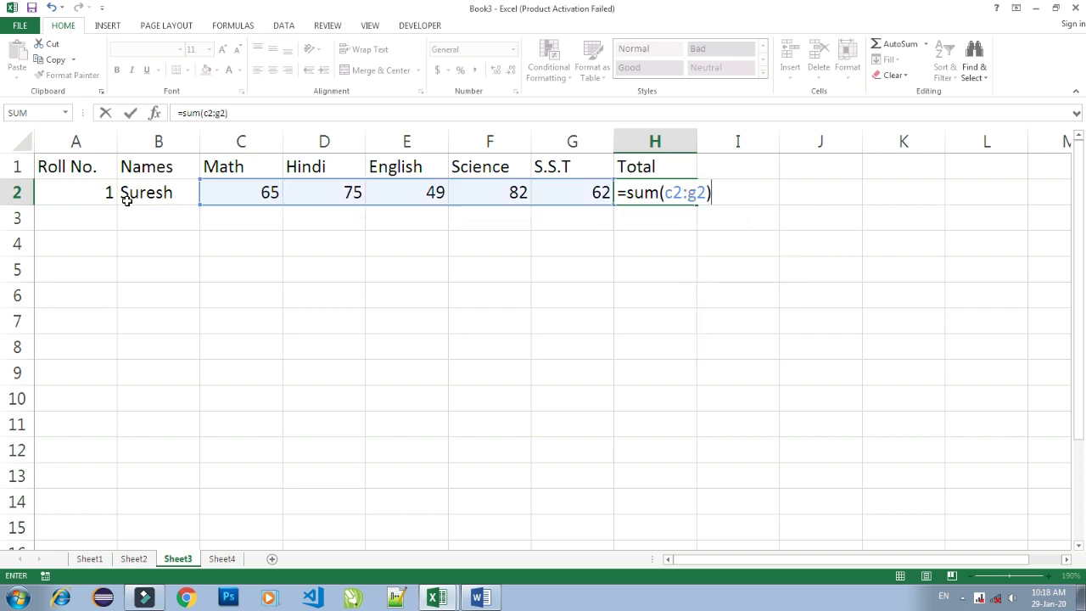
{"action": "key", "text": "Return"}
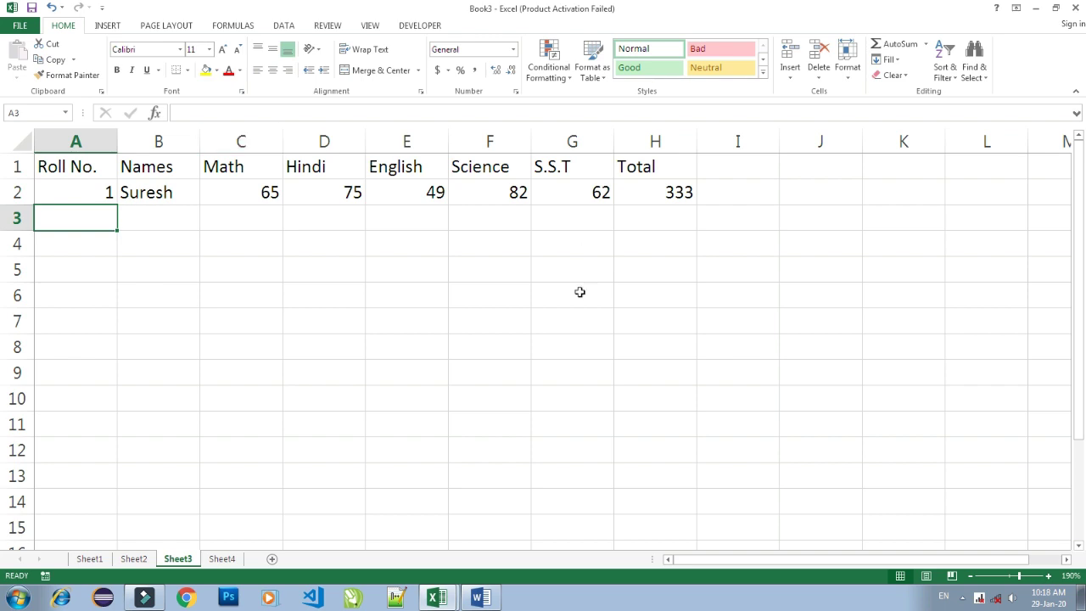
- Check the H2 SUM formula, revisit Sheet1 and Sheet2, then bring the Word notes document forward
{"action": "left_click", "coordinate": [654, 193]}
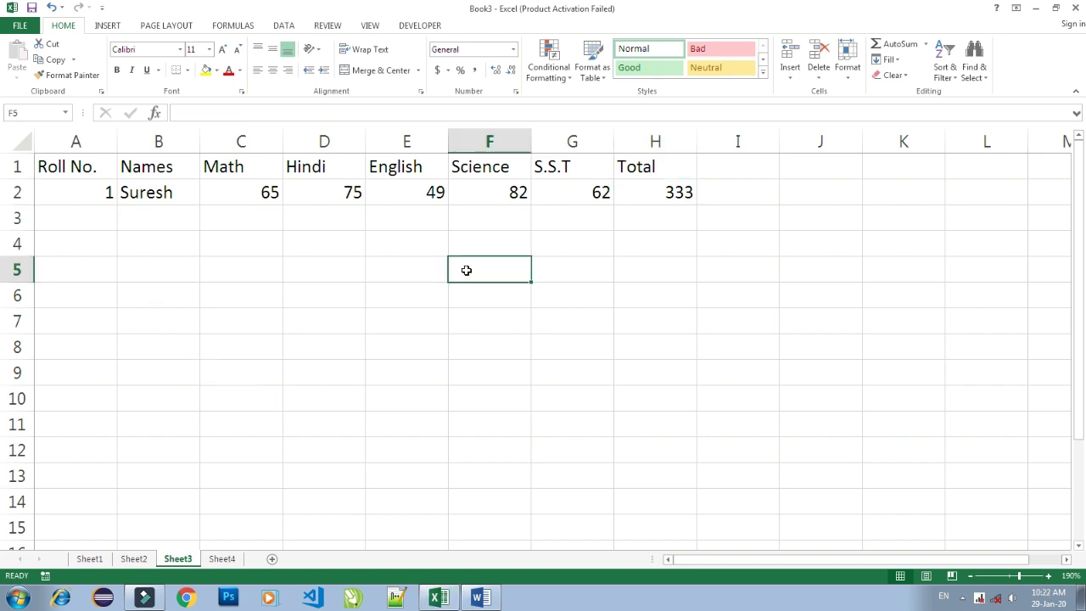
{"action": "left_click", "coordinate": [90, 559]}
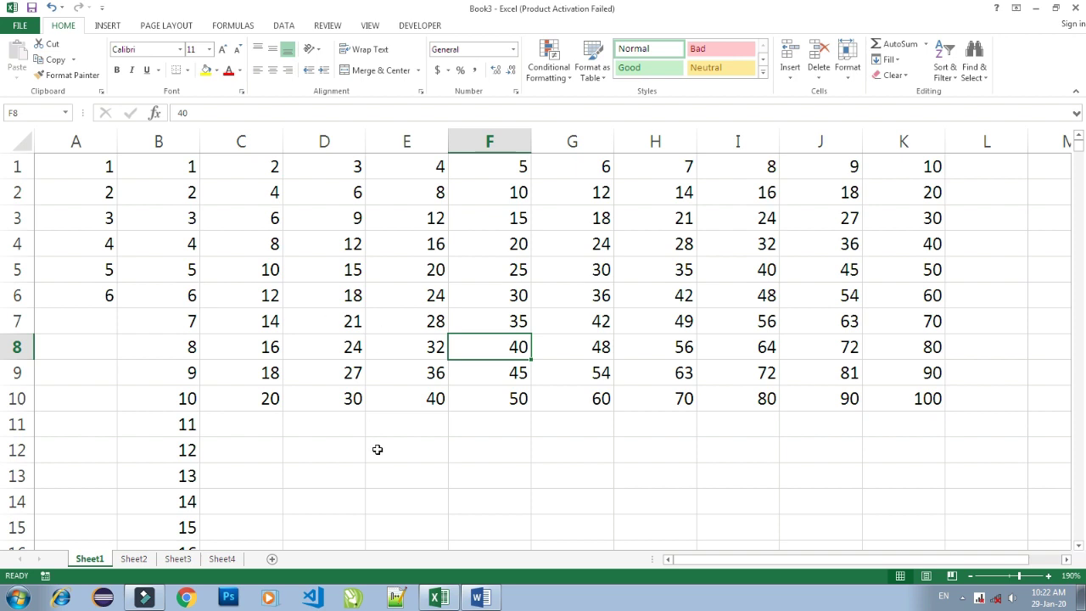
{"action": "left_click", "coordinate": [134, 559]}
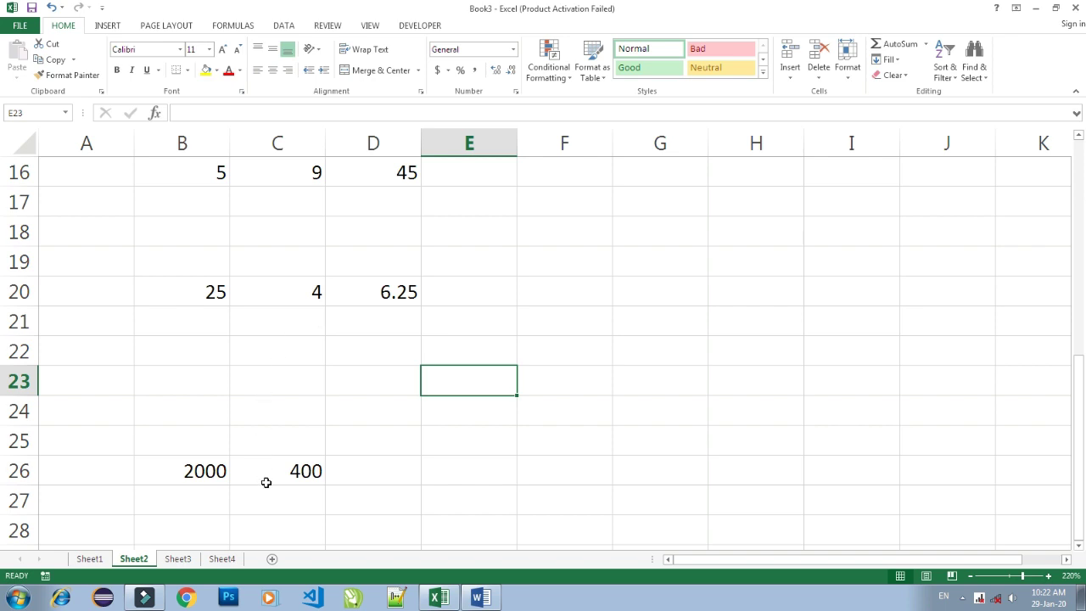
{"action": "left_click", "coordinate": [480, 599]}
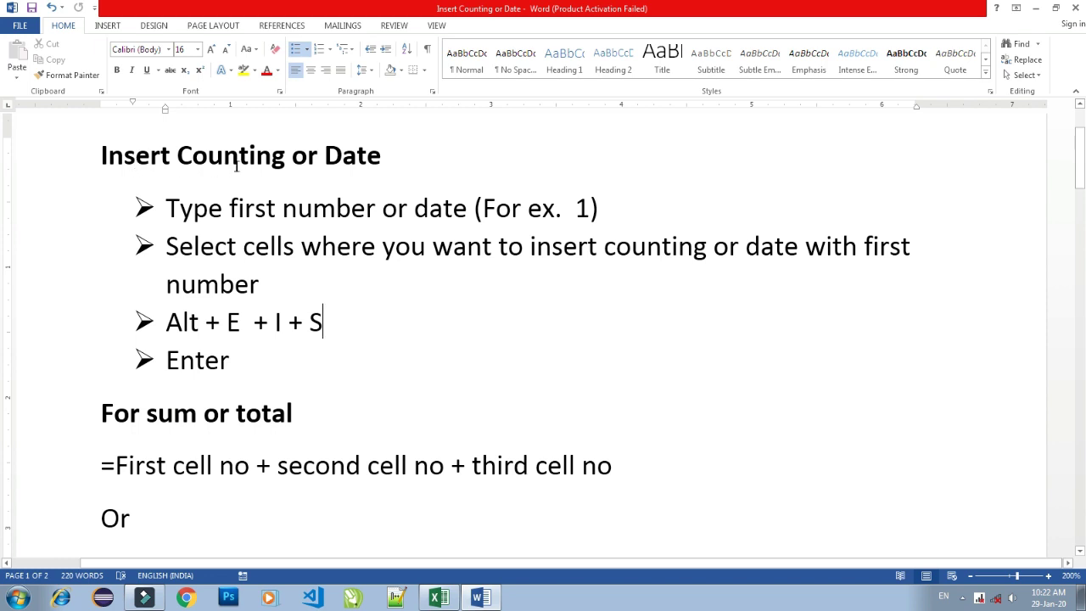
- Go through the Insert Counting or Date bullet steps, from typing the first number to Enter
{"action": "left_click", "coordinate": [358, 154]}
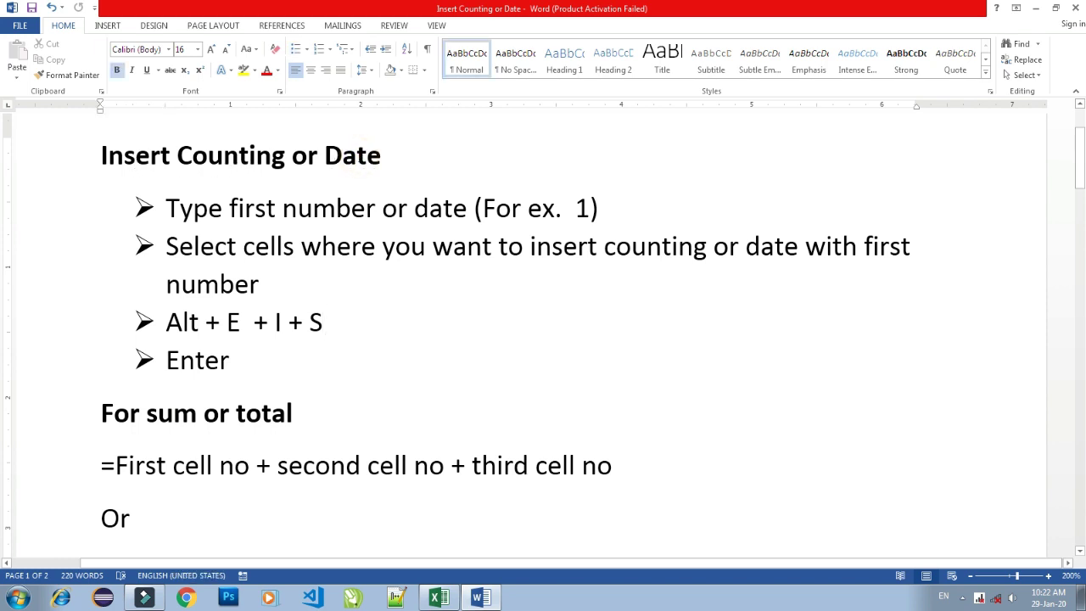
{"action": "left_click", "coordinate": [314, 212]}
{"action": "left_click", "coordinate": [445, 205]}
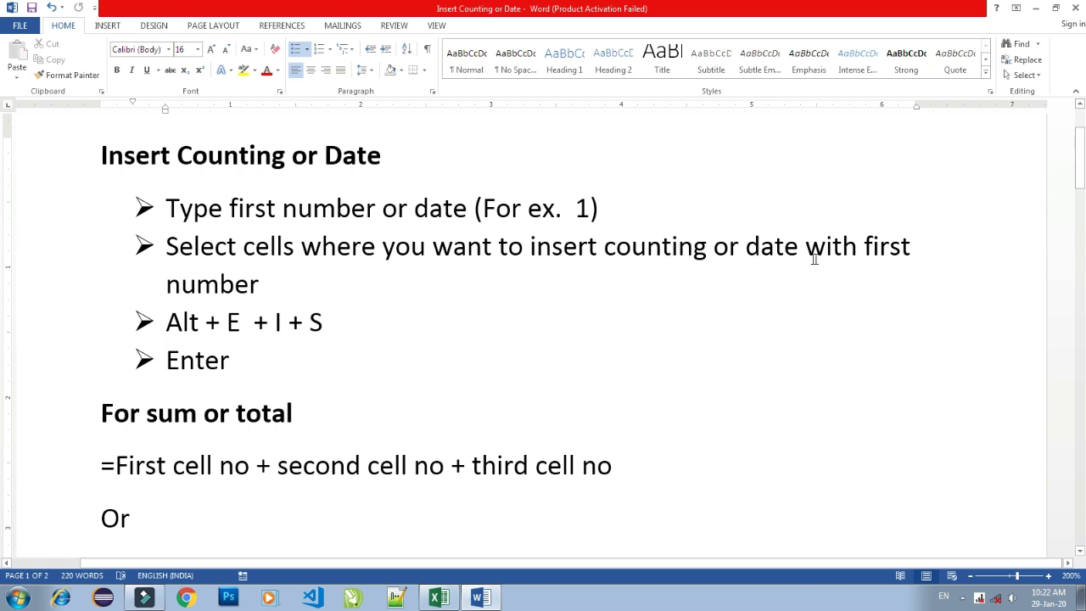
{"action": "left_click", "coordinate": [301, 246]}
{"action": "left_click", "coordinate": [244, 363]}
- Scroll down past the cell-by-cell addition formula toward the sum notes
{"action": "scroll", "coordinate": [164, 413], "scroll_direction": "down", "scroll_amount": 3}
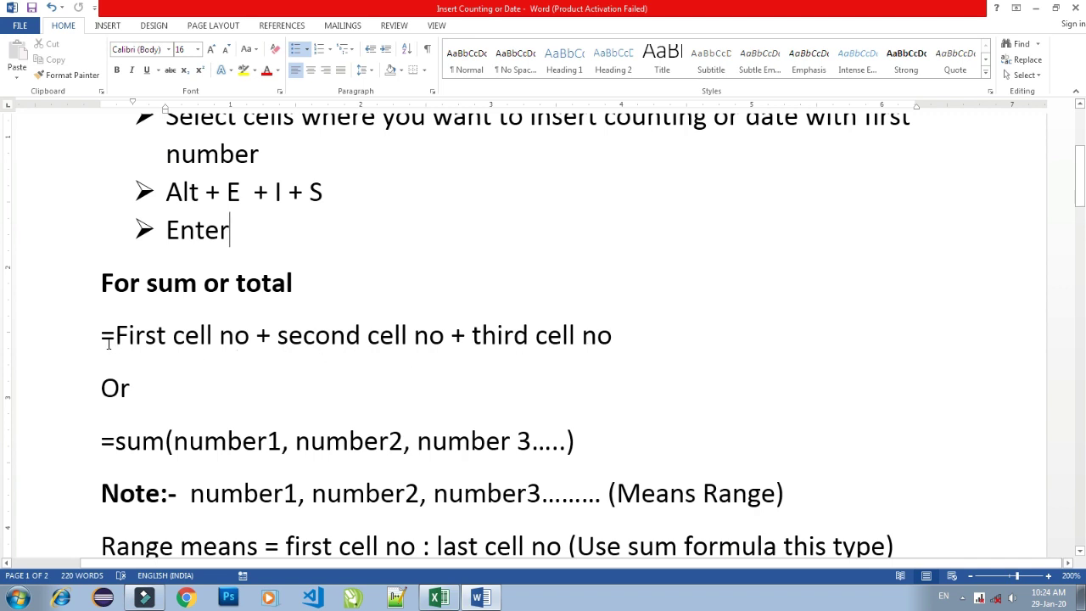
{"action": "left_click", "coordinate": [318, 334]}
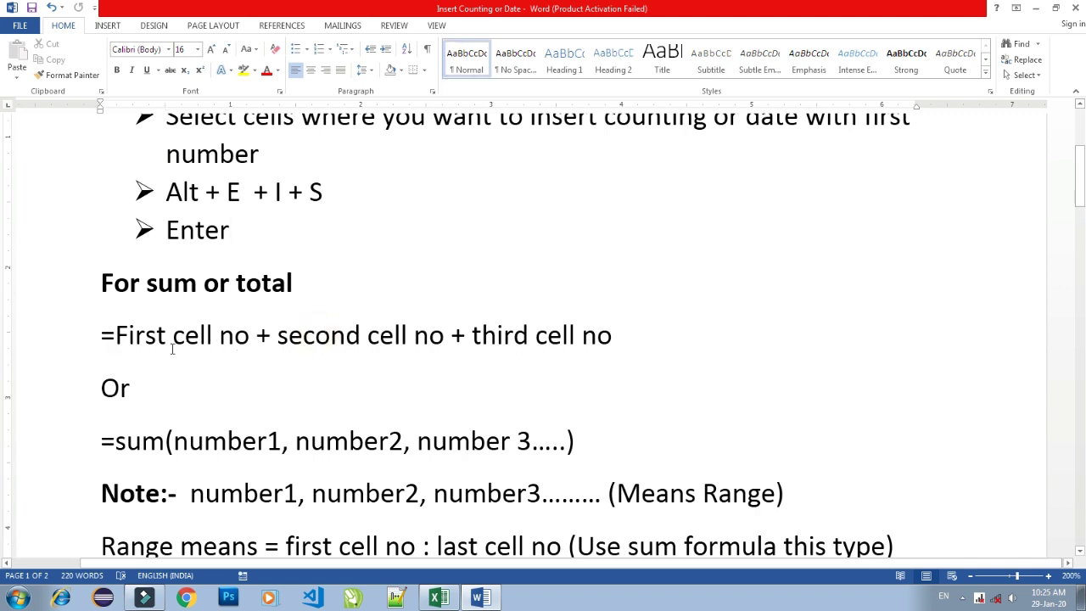
{"action": "scroll", "coordinate": [172, 348], "scroll_direction": "down", "scroll_amount": 2}
{"action": "scroll", "coordinate": [146, 336], "scroll_direction": "down", "scroll_amount": 1}
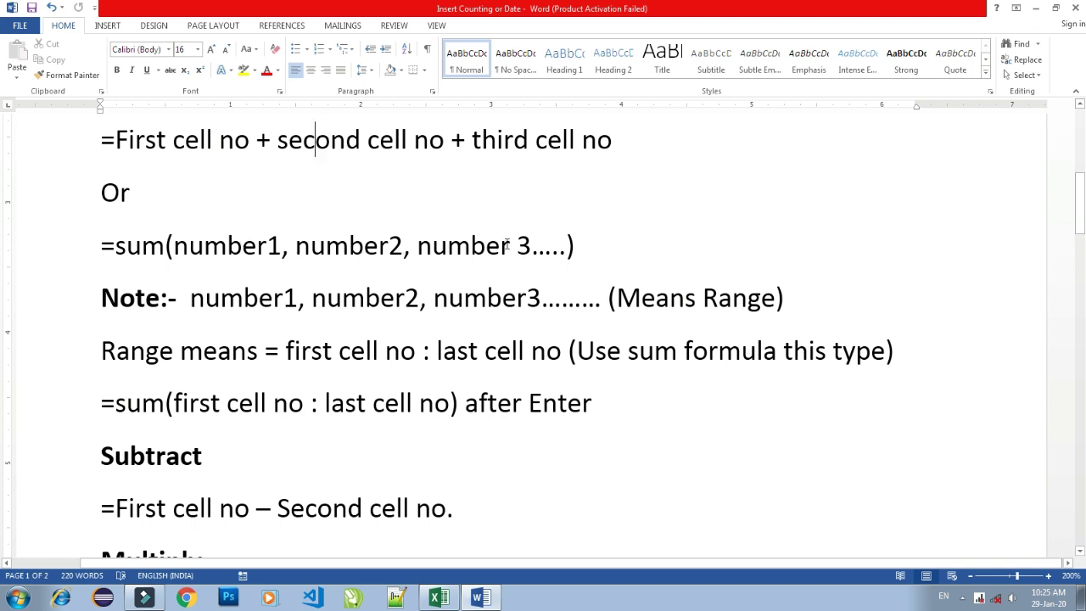
- Review the =sum example with numbers and briefly select the word Range in the note
{"action": "left_click", "coordinate": [447, 245]}
{"action": "key", "text": "Down"}
{"action": "key", "text": "End"}
{"action": "double_click", "coordinate": [706, 299]}
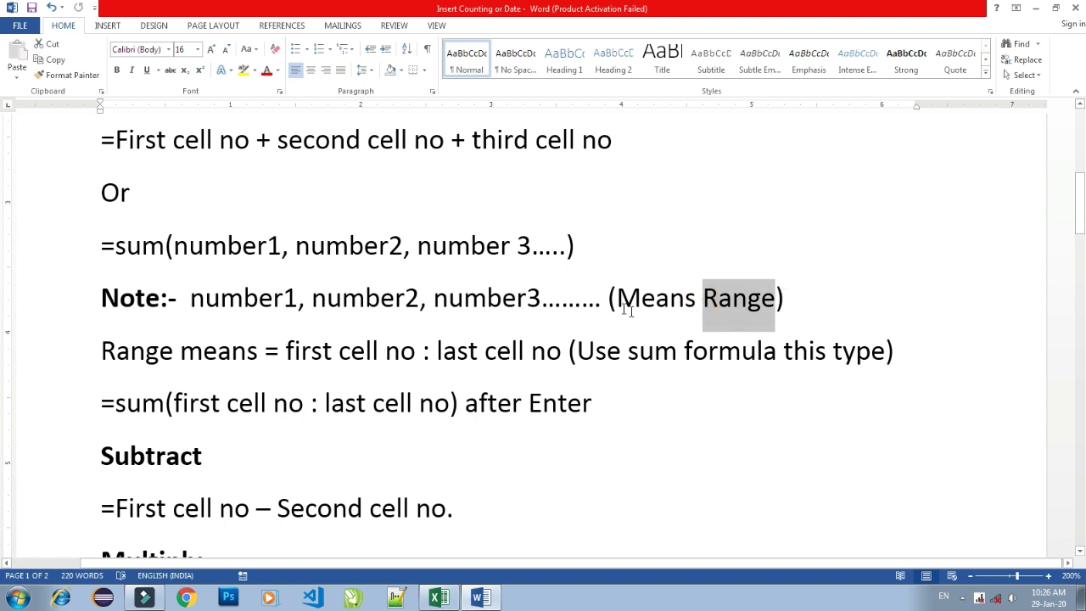
{"action": "left_click", "coordinate": [464, 301]}
- Move on to the =sum range formula line, then down to the Subtract heading
{"action": "scroll", "coordinate": [744, 238], "scroll_direction": "down", "scroll_amount": 1}
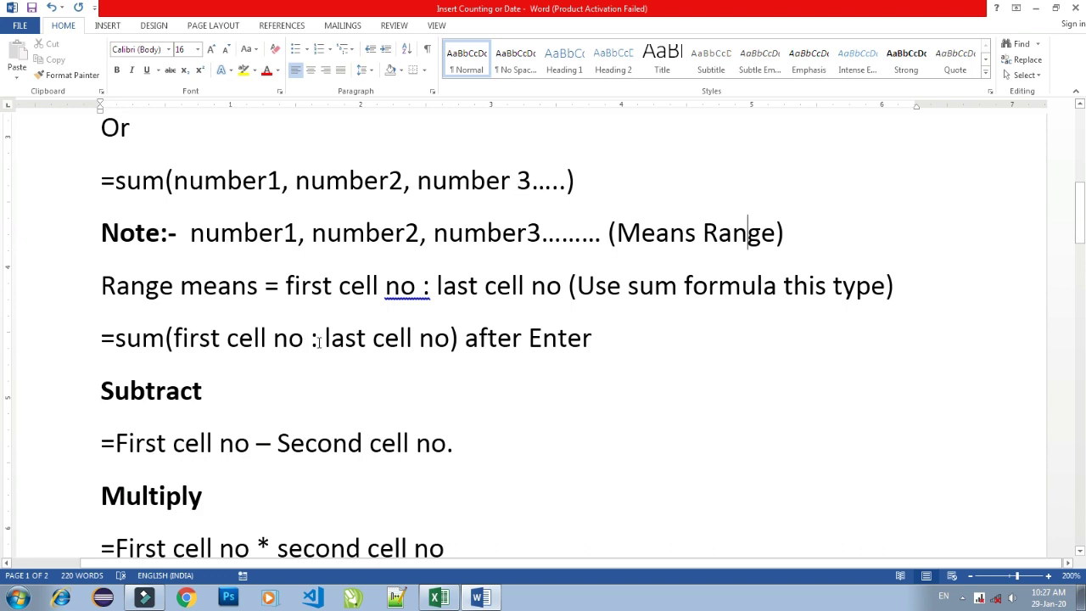
{"action": "left_click", "coordinate": [568, 339]}
{"action": "scroll", "coordinate": [246, 336], "scroll_direction": "down", "scroll_amount": 2}
{"action": "scroll", "coordinate": [246, 336], "scroll_direction": "down", "scroll_amount": 1}
{"action": "left_click", "coordinate": [232, 198]}
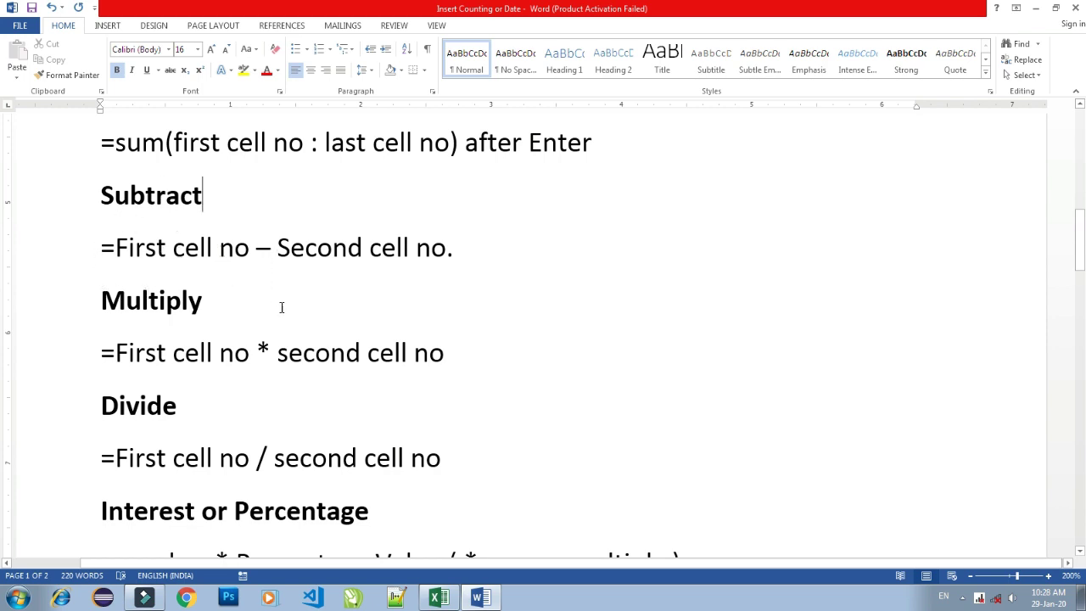
- Review the subtract formula, then the multiply formula
{"action": "key", "text": "Down"}
{"action": "key", "text": "End"}
{"action": "scroll", "coordinate": [315, 245], "scroll_direction": "down", "scroll_amount": 1}
{"action": "key", "text": "Left"}
{"action": "key", "text": "Left"}
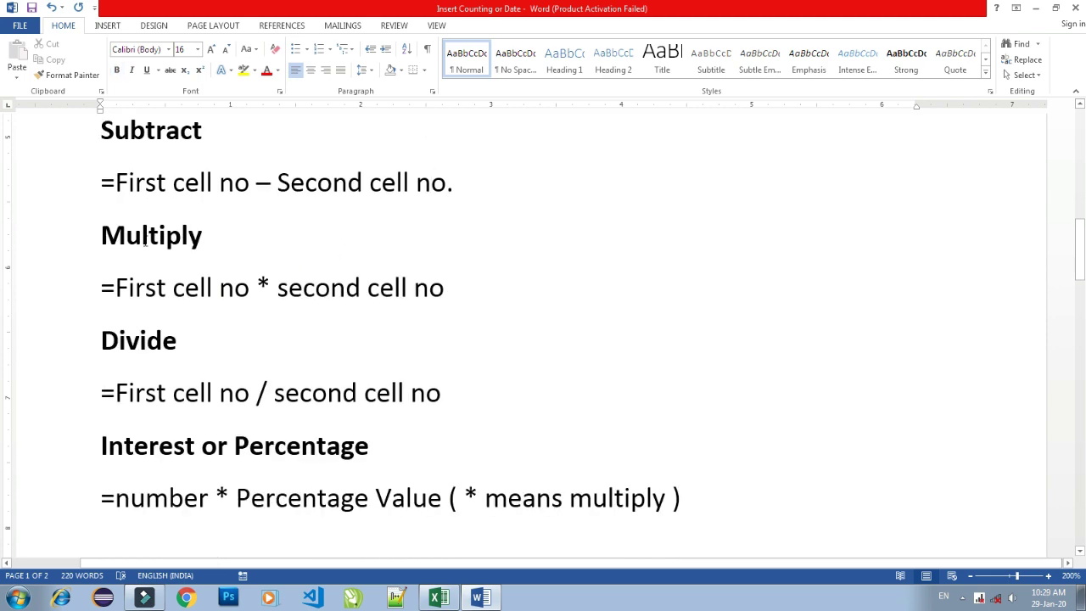
{"action": "scroll", "coordinate": [206, 240], "scroll_direction": "down", "scroll_amount": 1}
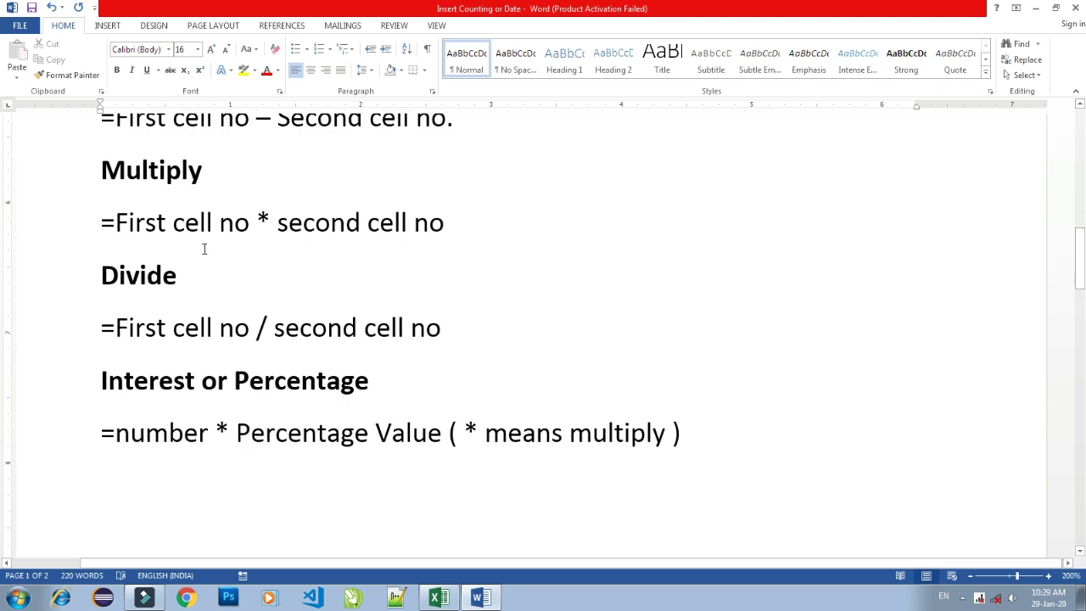
{"action": "left_click", "coordinate": [130, 224]}
{"action": "left_click", "coordinate": [331, 222]}
- Read the Divide formula and the Interest or Percentage formula at the end of the notes
{"action": "scroll", "coordinate": [234, 222], "scroll_direction": "down", "scroll_amount": 1}
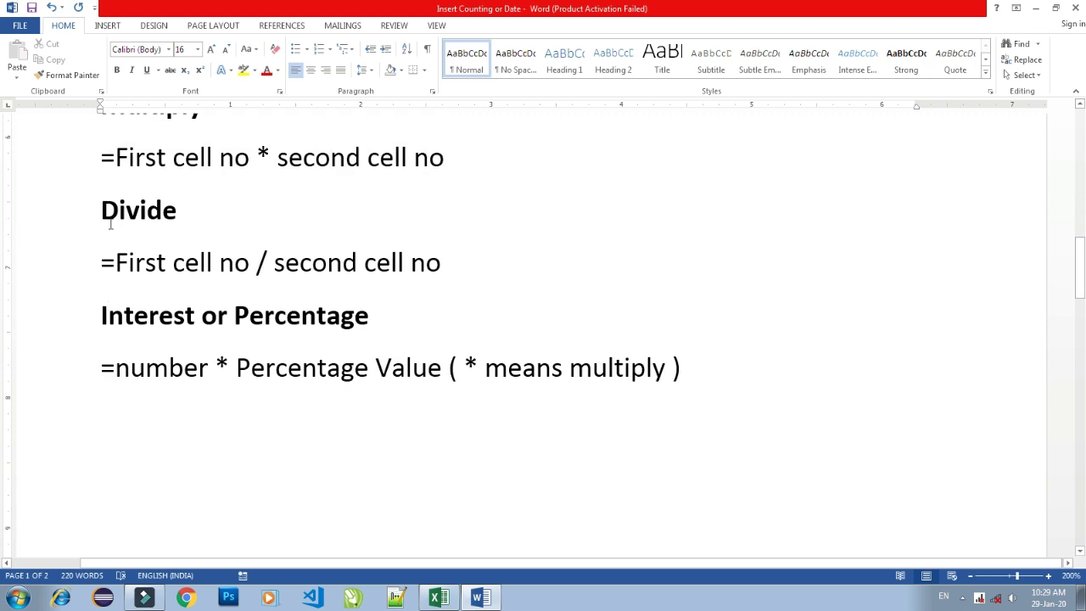
{"action": "left_click", "coordinate": [196, 211]}
{"action": "left_click", "coordinate": [230, 266]}
{"action": "scroll", "coordinate": [227, 267], "scroll_direction": "down", "scroll_amount": 1}
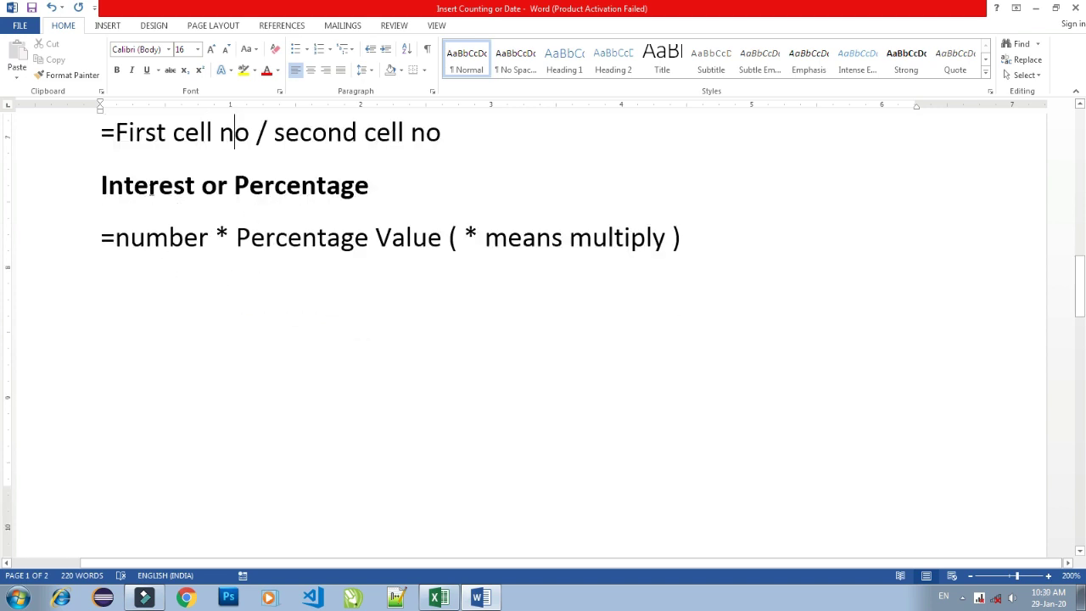
{"action": "left_click", "coordinate": [310, 190]}
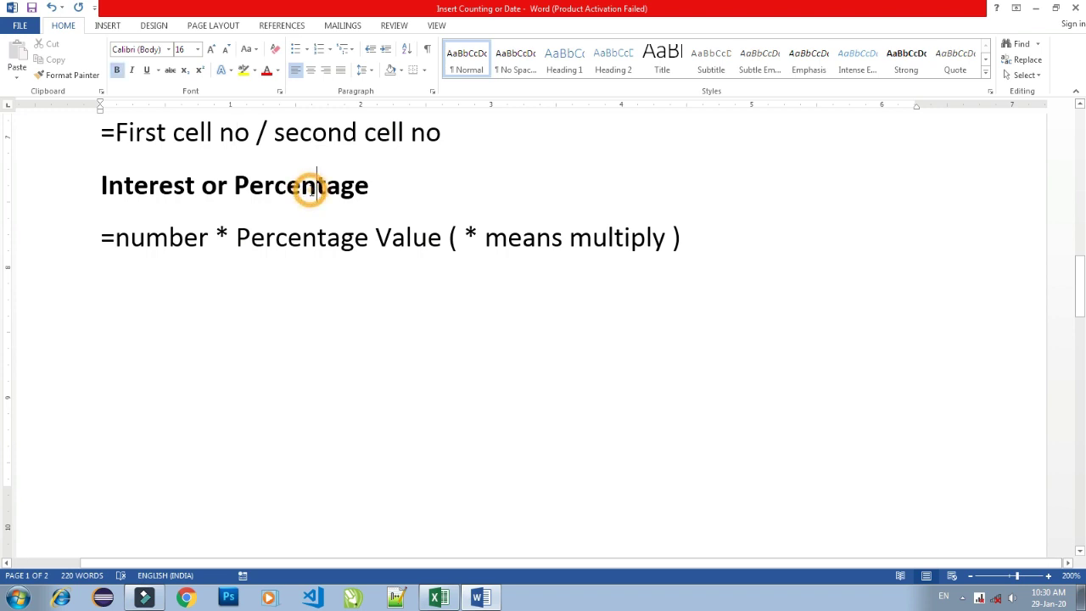
{"action": "left_click", "coordinate": [229, 238]}
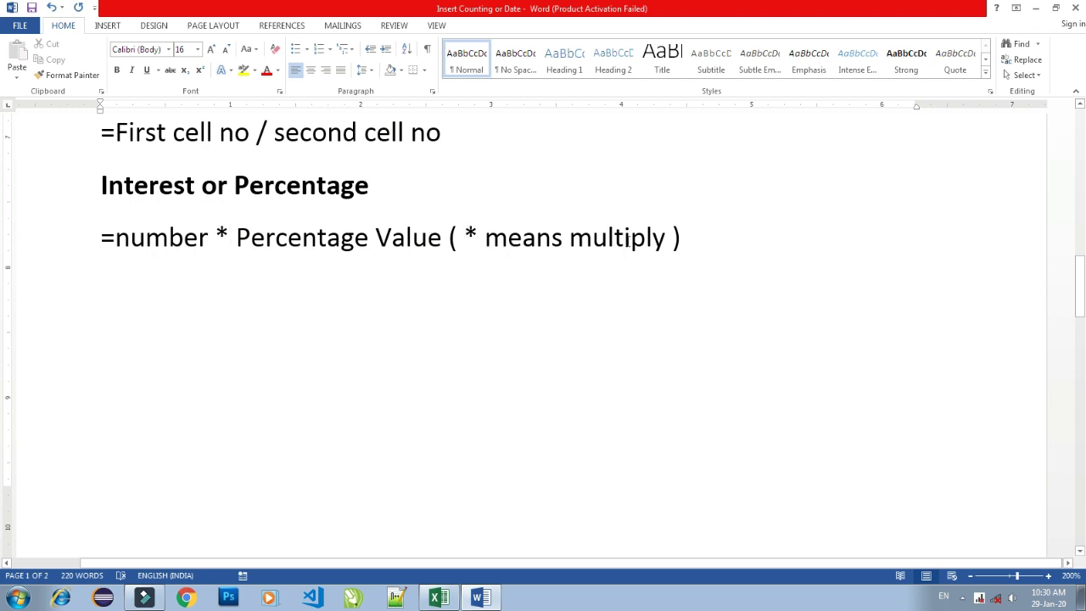
- Return to the top of the notes, under the Fifteen Day in Computer Classes header, and revisit the selecting-cells step
{"action": "scroll", "coordinate": [631, 240], "scroll_direction": "up", "scroll_amount": 3}
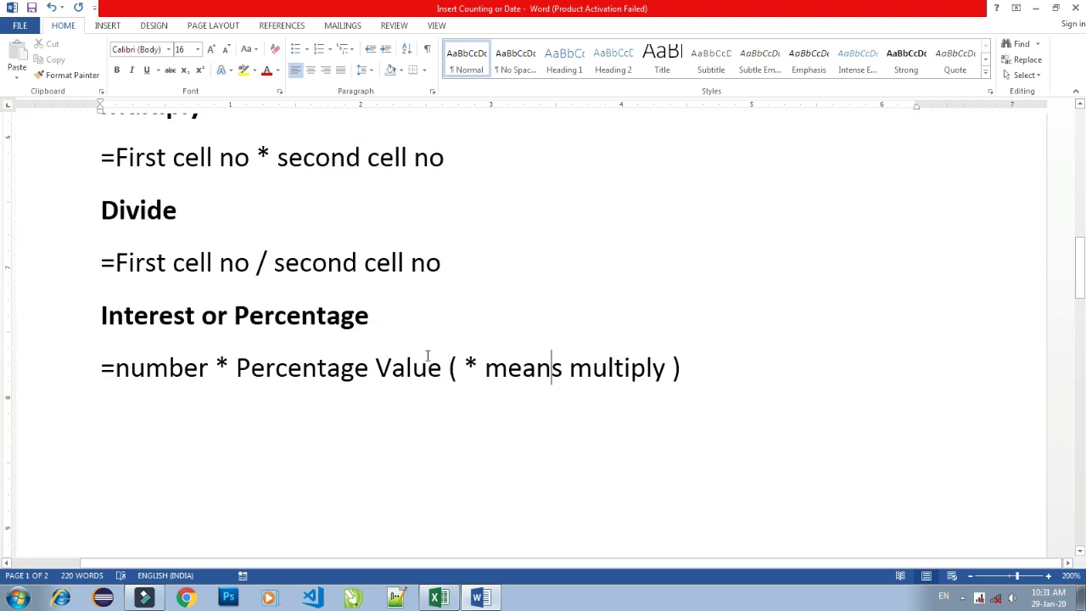
{"action": "scroll", "coordinate": [427, 355], "scroll_direction": "up", "scroll_amount": 7}
{"action": "scroll", "coordinate": [428, 354], "scroll_direction": "up", "scroll_amount": 6}
{"action": "scroll", "coordinate": [427, 355], "scroll_direction": "up", "scroll_amount": 4}
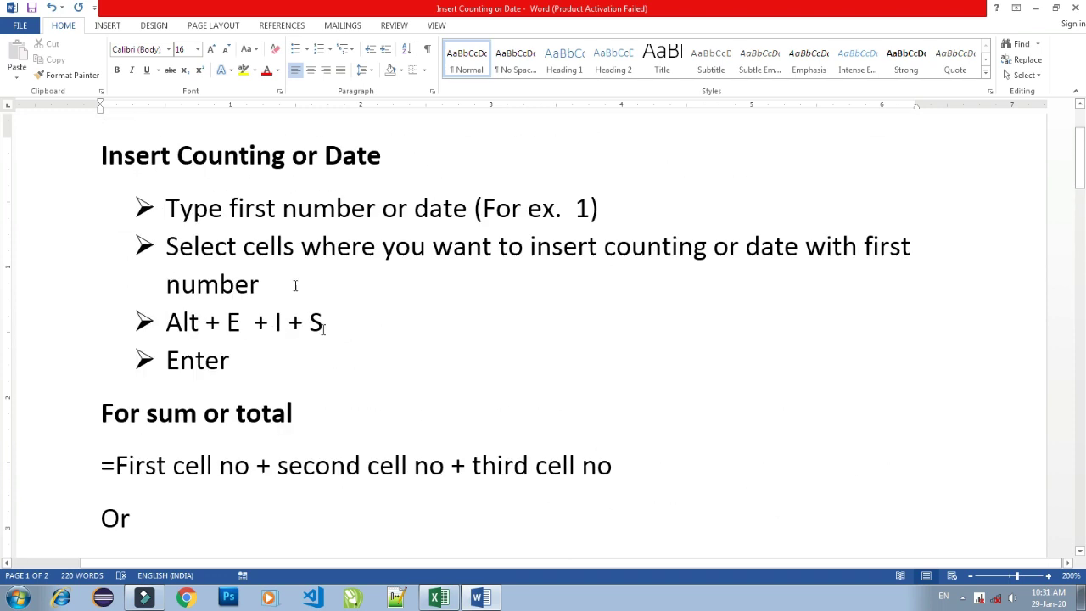
{"action": "scroll", "coordinate": [406, 289], "scroll_direction": "up", "scroll_amount": 3}
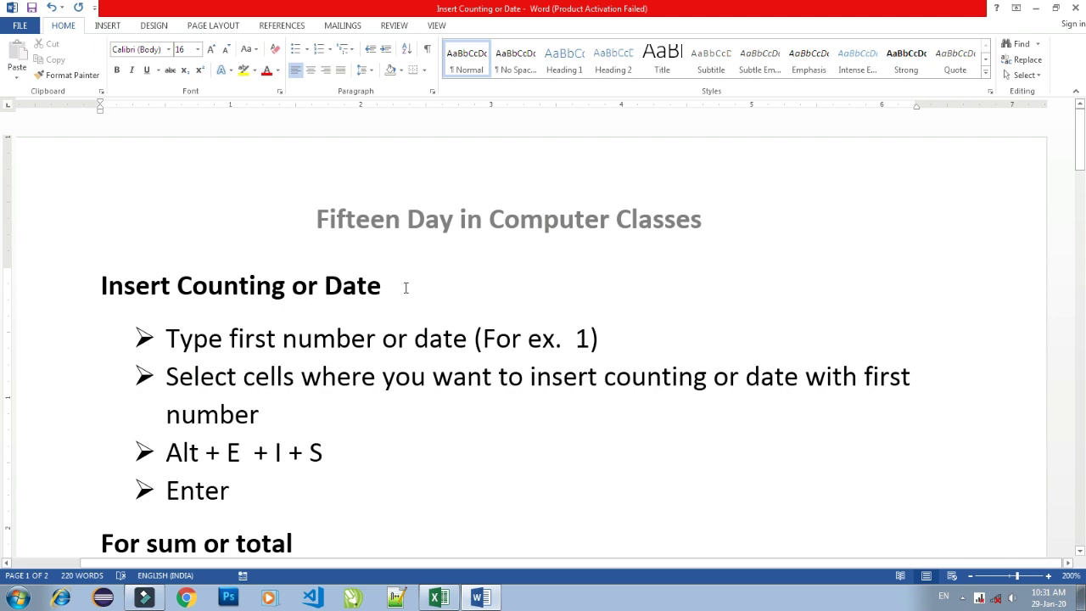
{"action": "scroll", "coordinate": [405, 288], "scroll_direction": "down", "scroll_amount": 3}
{"action": "left_click", "coordinate": [413, 247]}
{"action": "scroll", "coordinate": [395, 315], "scroll_direction": "up", "scroll_amount": 2}
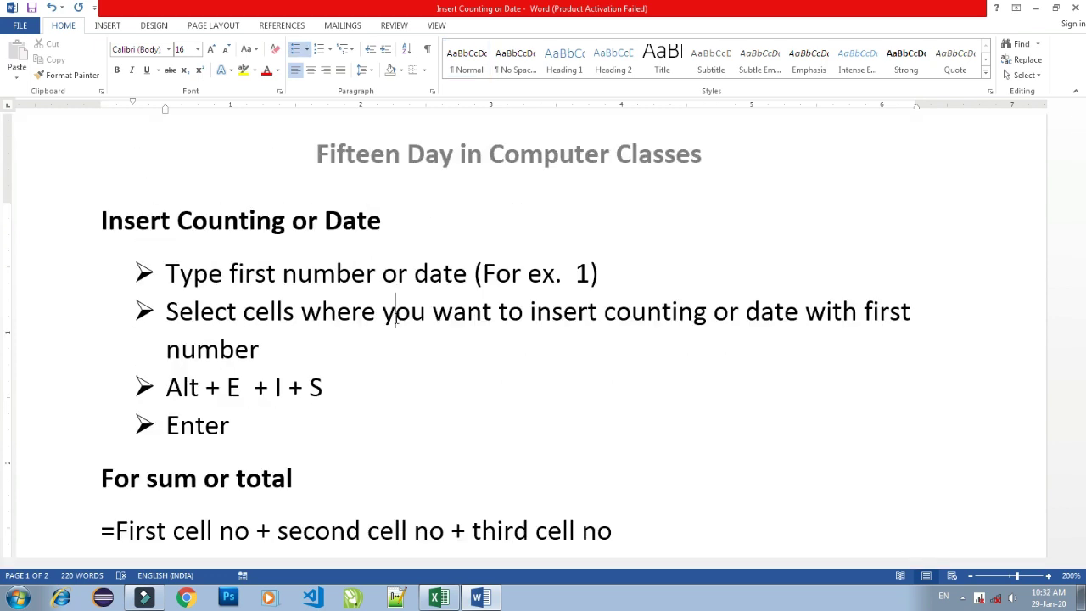